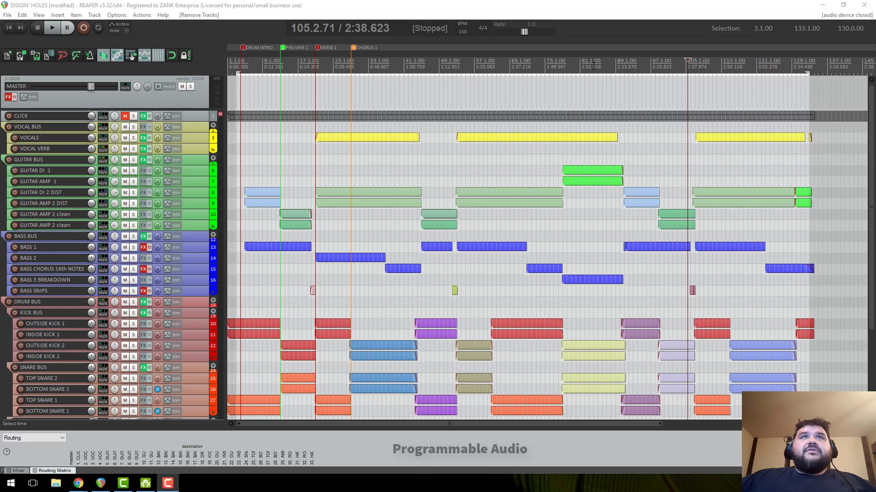
- Place the edit cursor at about 5.1.30, where the first guitar and bass items start
left_click(240, 60)
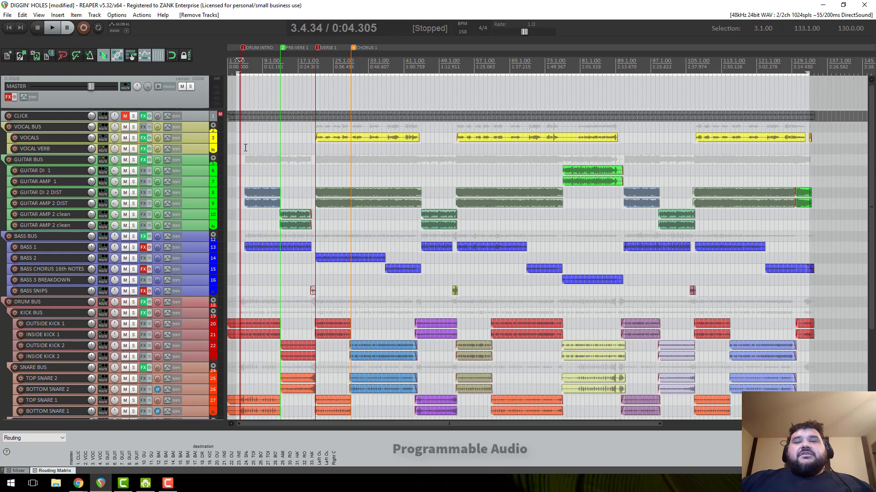
left_click(246, 68)
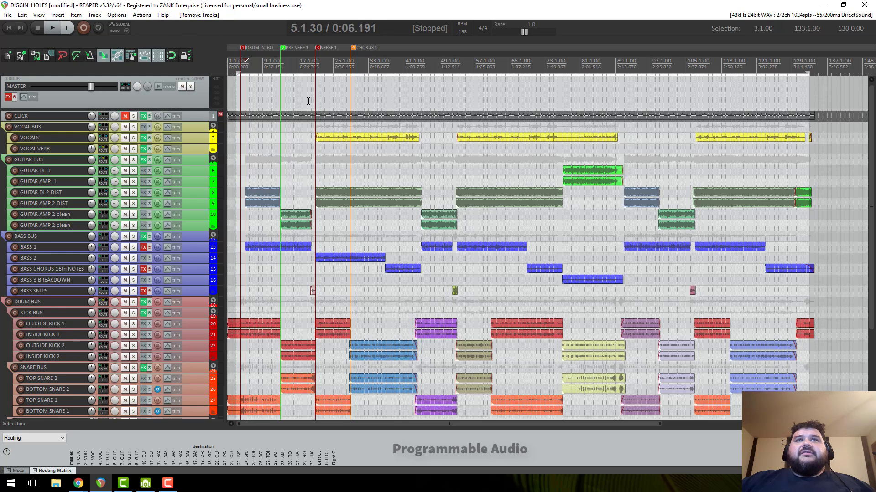
scroll(308, 101, "up", 5)
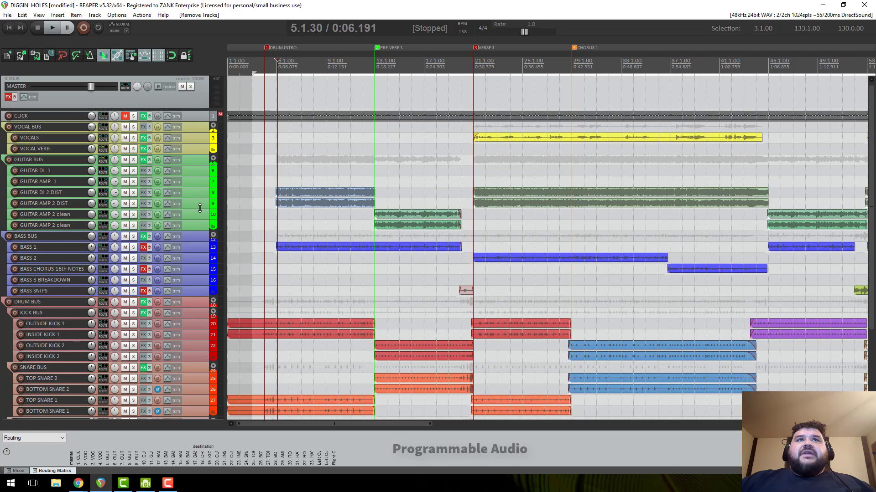
- Try a taller track height for the GUITAR DI 2 DIST and GUITAR AMP 2 DIST tracks
left_click_drag(199, 208, 201, 206)
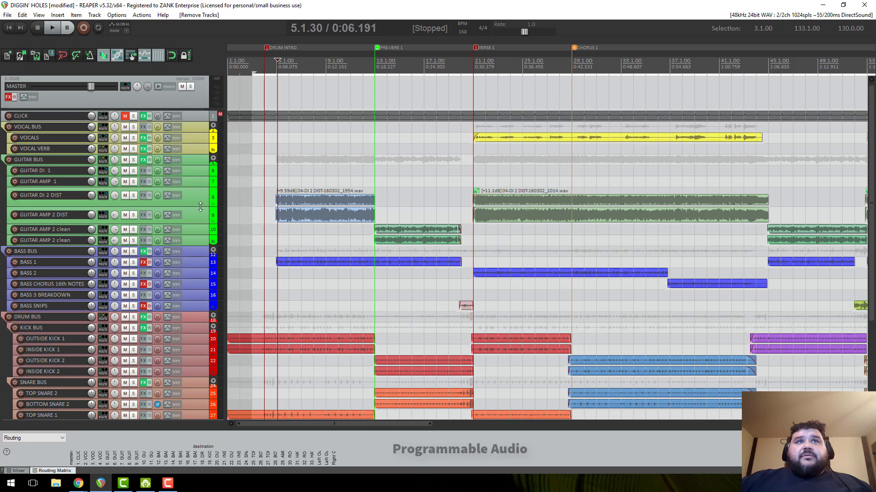
left_click_drag(202, 204, 198, 206)
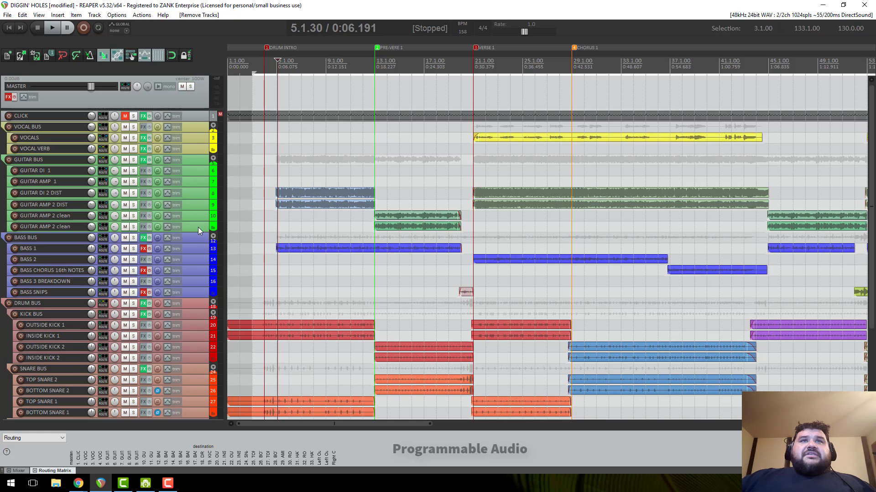
- Enable the bypassed effects on the BASS SNIPS, BASS CHORUS 16th NOTES and BASS 1 tracks
scroll(198, 227, "down", 2)
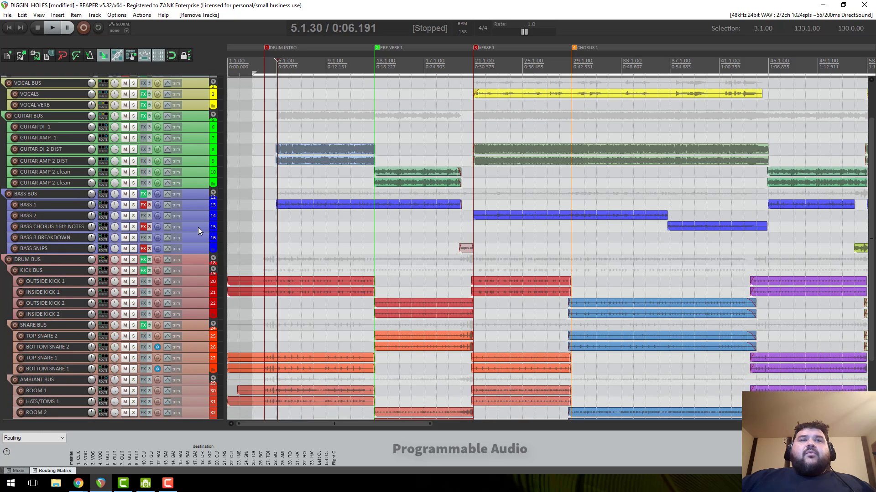
scroll(198, 227, "down", 2)
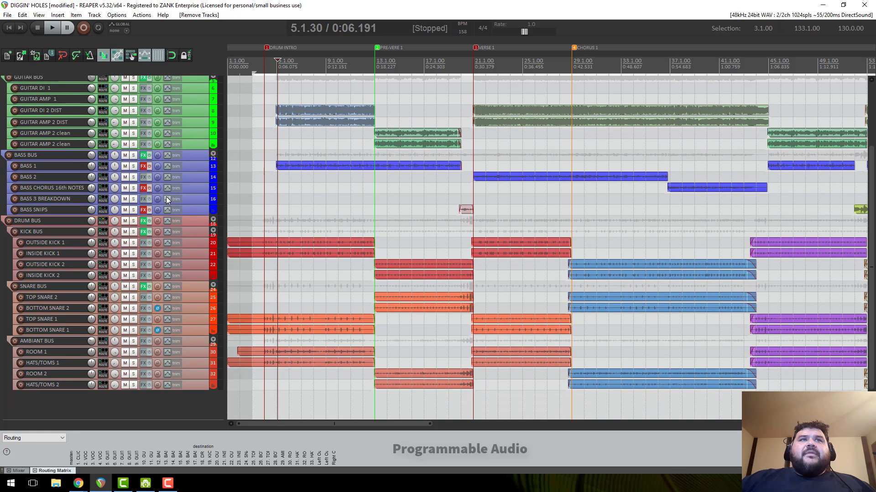
left_click(149, 211)
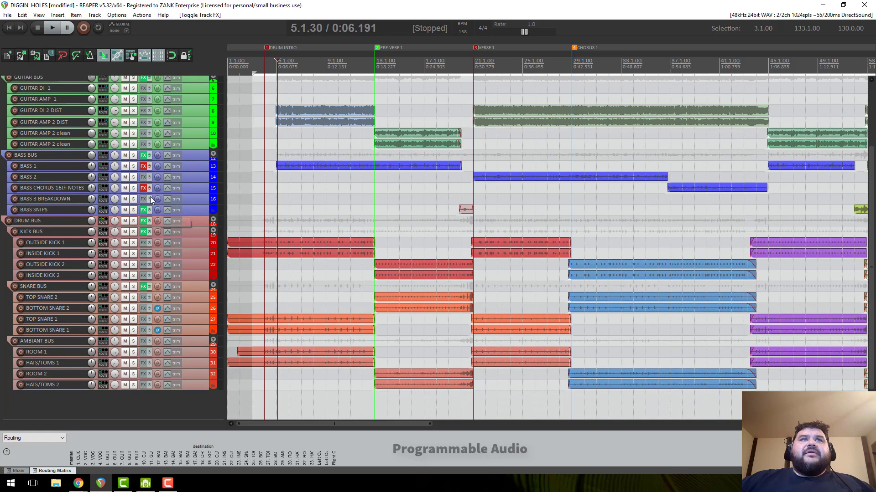
left_click(150, 167)
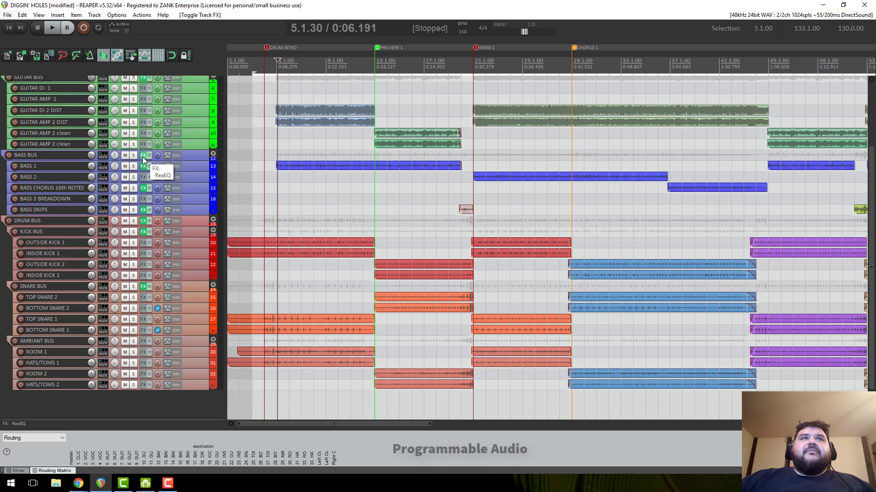
- Open the FX chains of the BASS BUS and KICK BUS, leaving the DRUM BUS chain closed
left_click(143, 157)
left_click(143, 220)
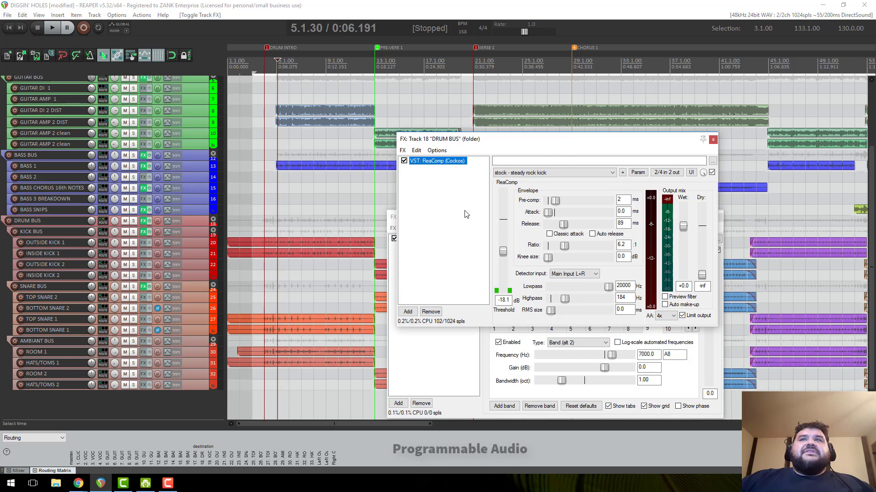
left_click_drag(541, 153, 183, 156)
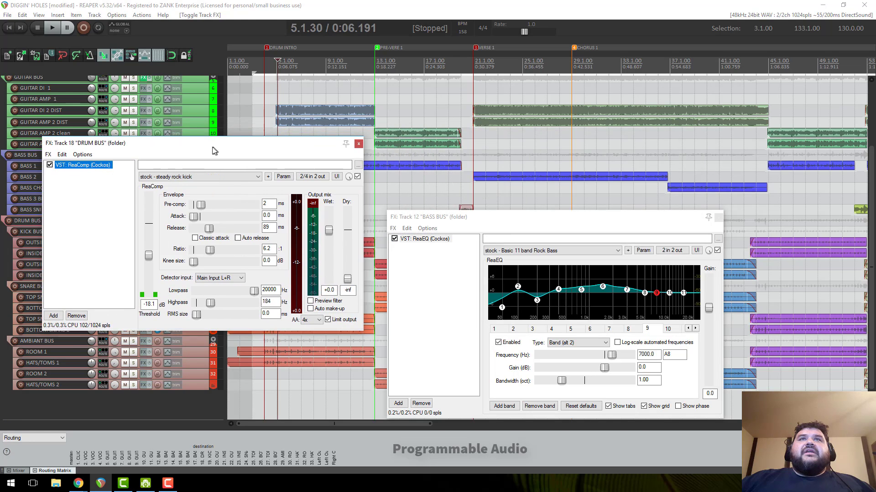
left_click(355, 144)
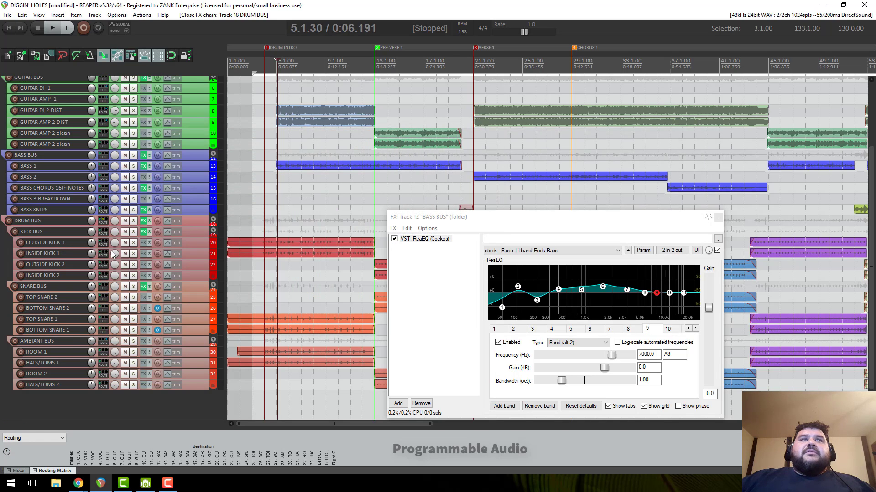
left_click(143, 232)
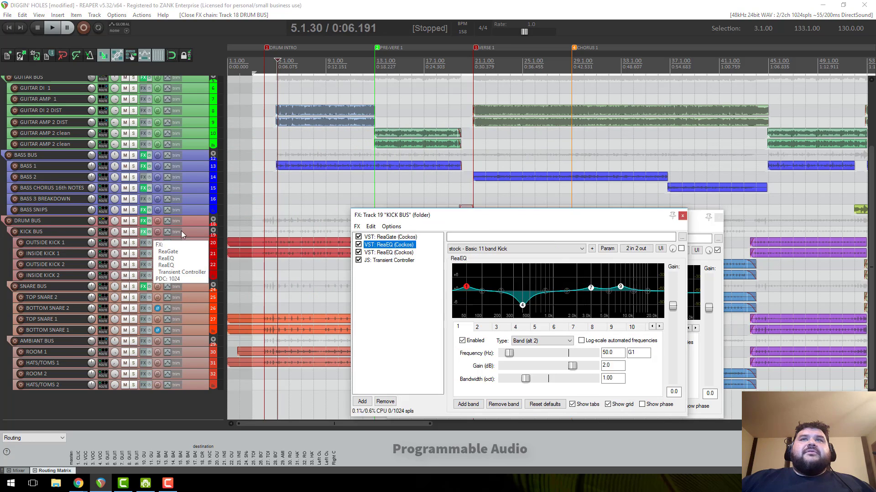
- Arrange the KICK BUS and BASS BUS FX windows side by side so both ReaEQ curves can be compared
left_click_drag(430, 222, 123, 215)
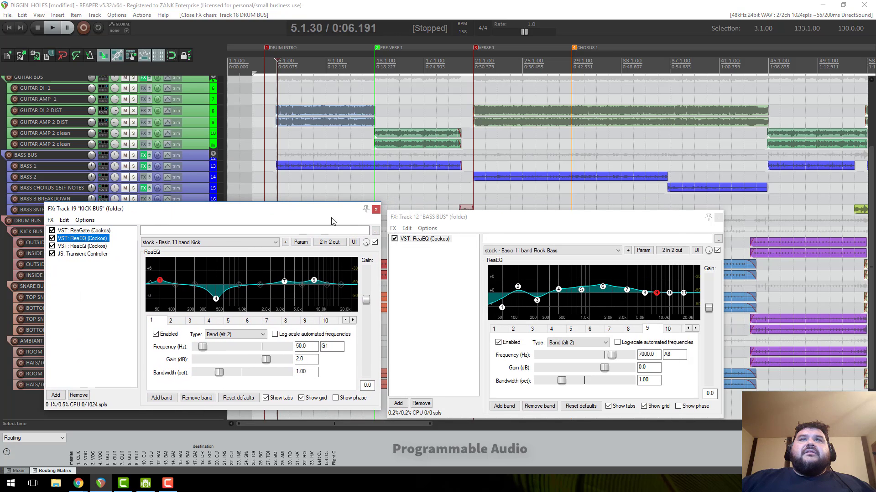
left_click_drag(440, 220, 545, 57)
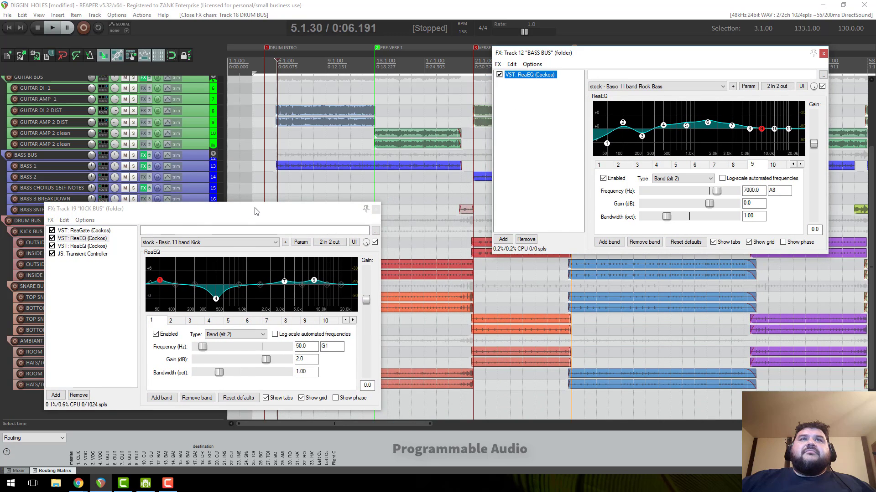
left_click_drag(265, 208, 514, 223)
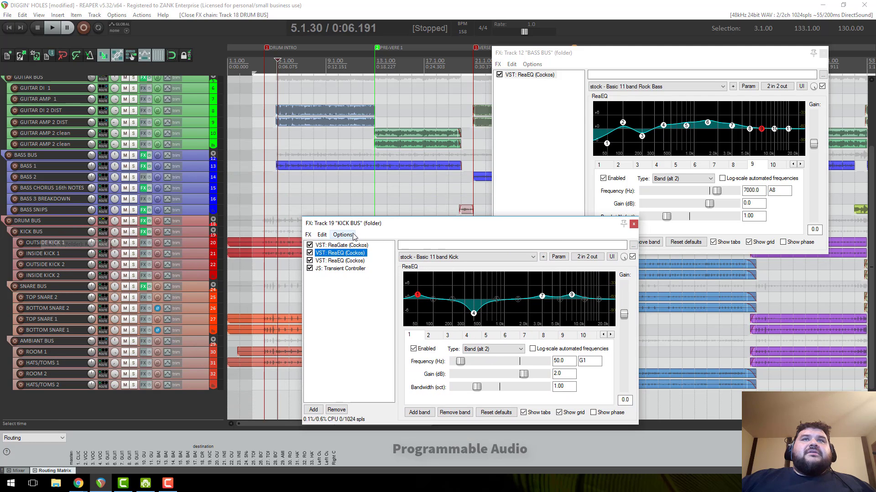
left_click_drag(364, 228, 381, 292)
left_click_drag(617, 61, 651, 106)
left_click_drag(465, 288, 279, 99)
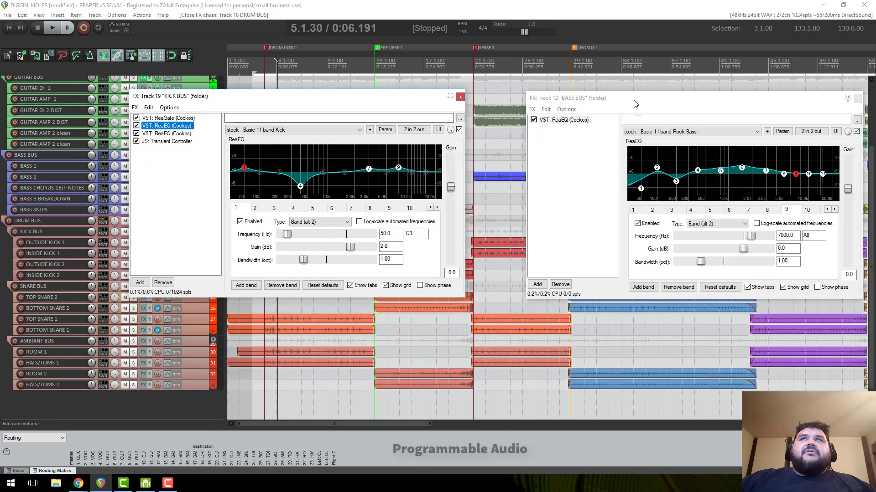
left_click_drag(338, 99, 315, 95)
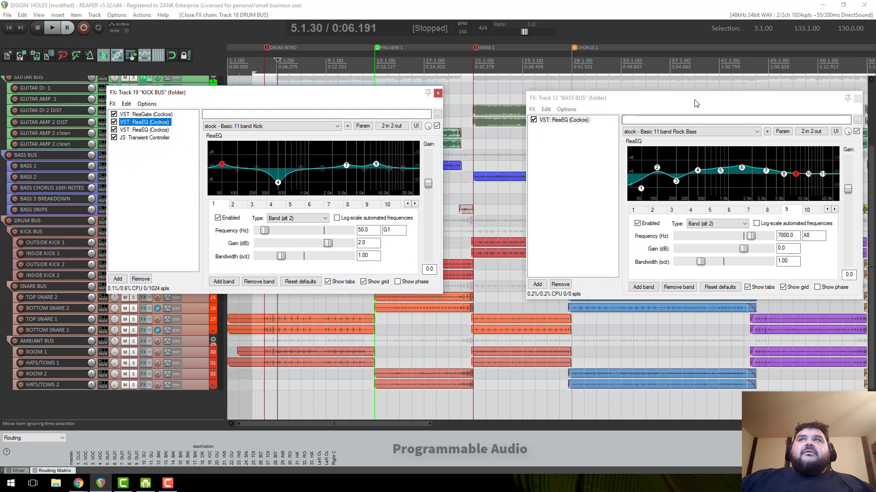
left_click_drag(694, 103, 619, 99)
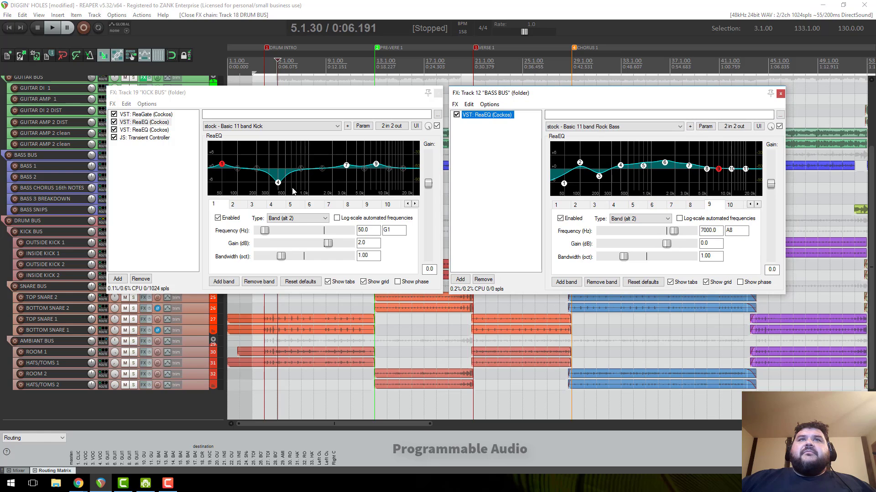
- Examine the ReaEQ preset lists and EQ curves of the BASS BUS and KICK BUS without changing the presets
mouse_move(278, 183)
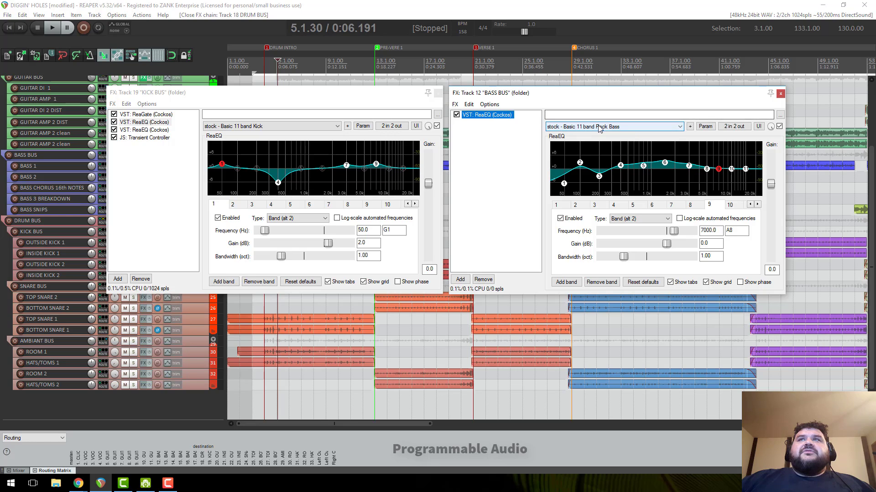
left_click(553, 128)
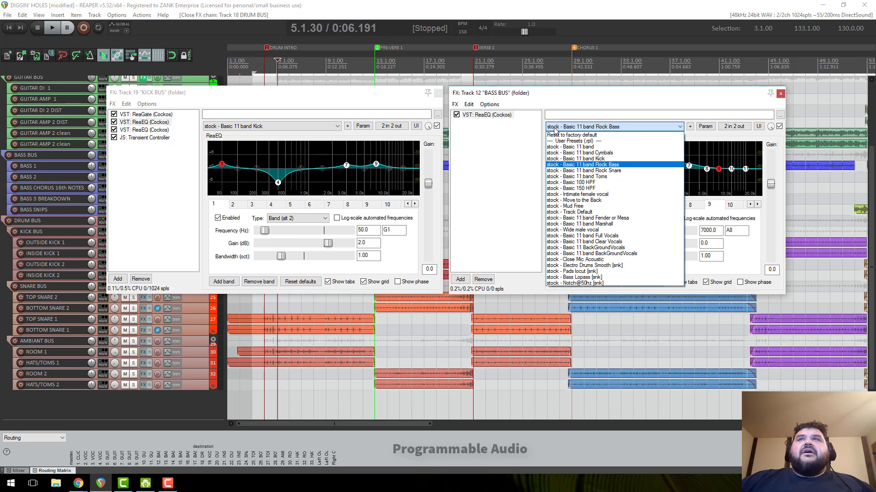
left_click(553, 128)
left_click(239, 128)
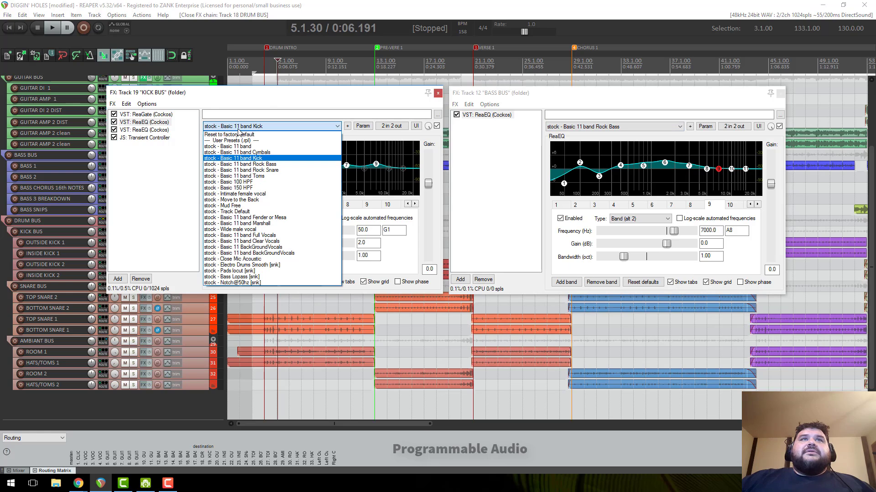
left_click(239, 129)
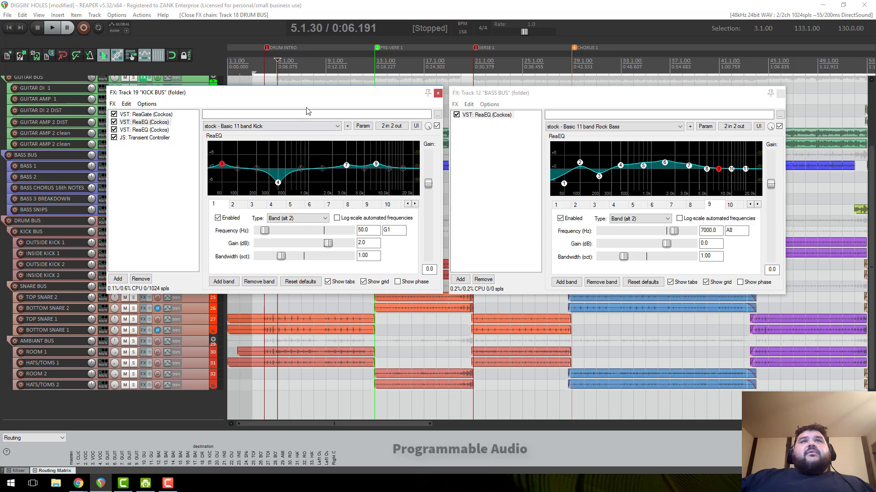
left_click_drag(309, 95, 310, 99)
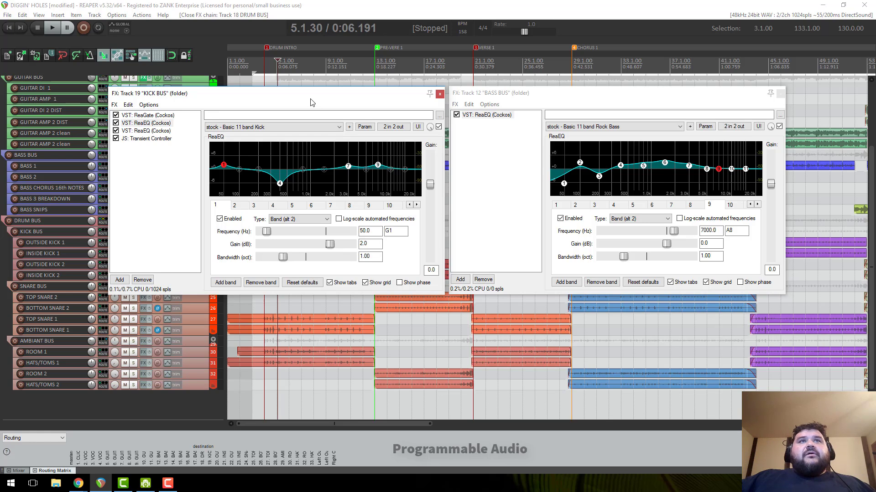
mouse_move(580, 164)
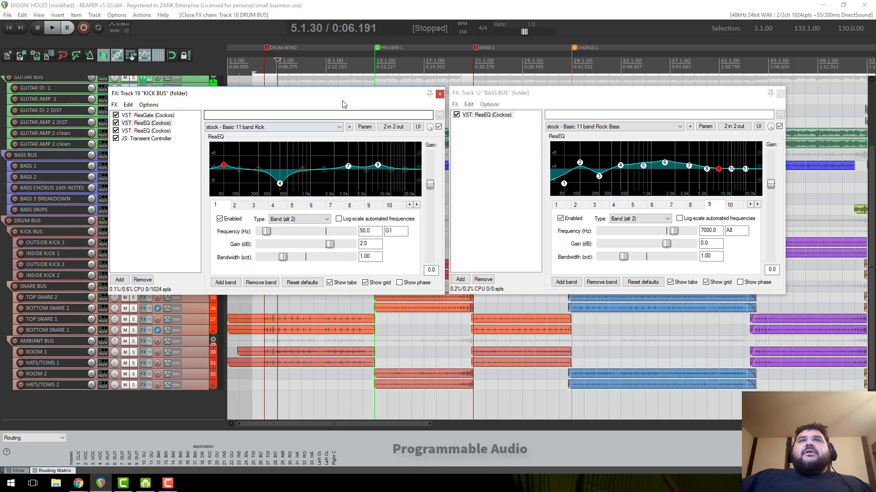
- Solo the BASS BUS and KICK BUS tracks
left_click_drag(345, 94, 453, 111)
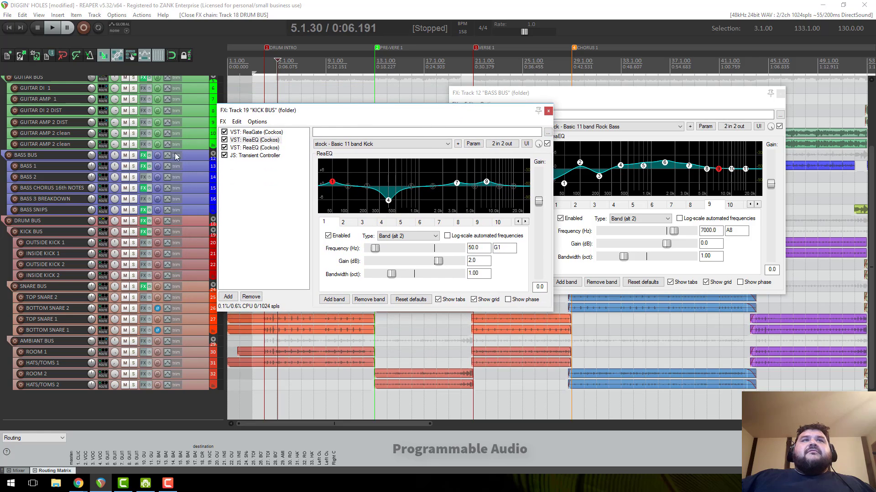
left_click(133, 155)
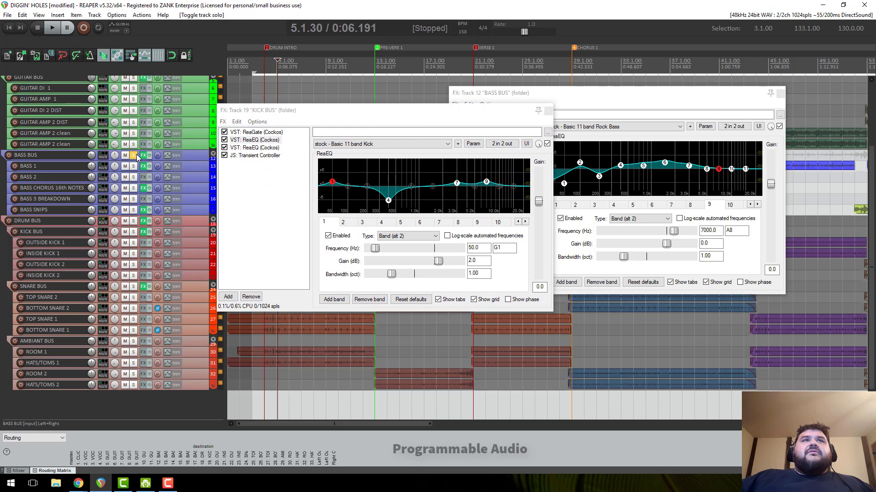
left_click(133, 232)
- Play the soloed kick and bass from about 5.2.12 while watching both ReaEQ spectrums side by side, and stop playback
left_click(280, 67)
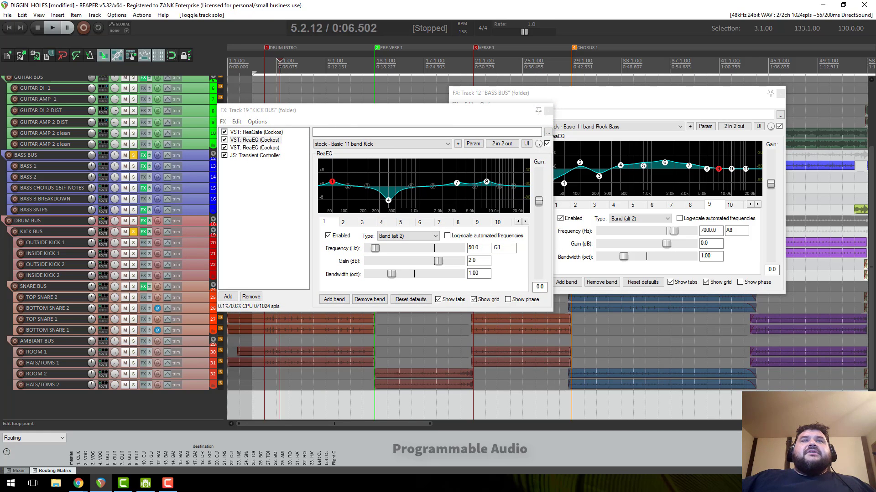
key("space")
left_click_drag(386, 114, 283, 96)
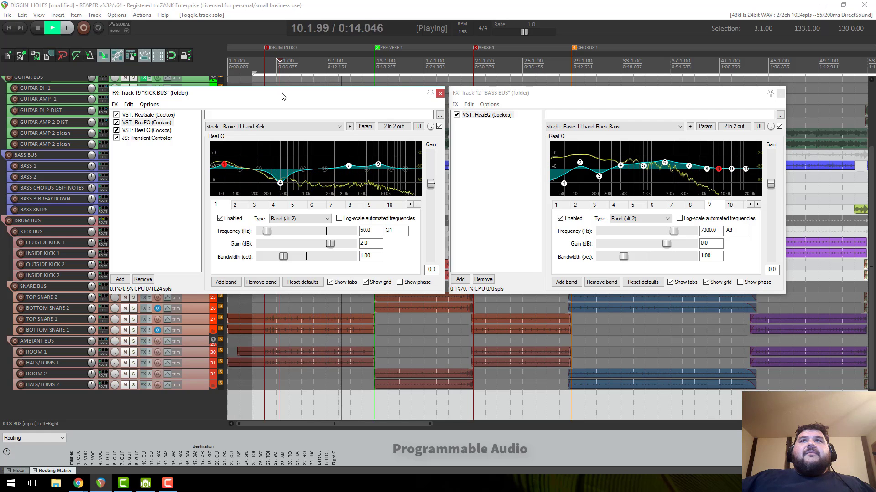
key("space")
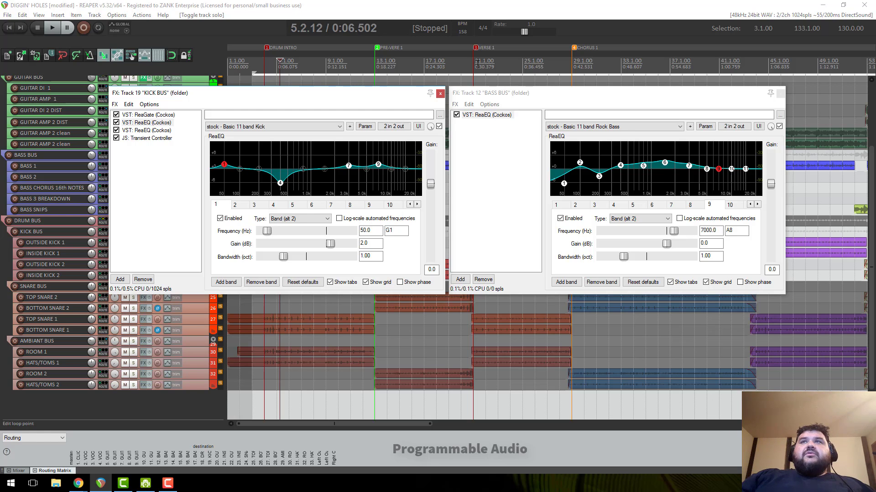
- Select band 2 in the BASS BUS ReaEQ and compare it with bands 1 and 2 of the KICK BUS ReaEQ
left_click(580, 163)
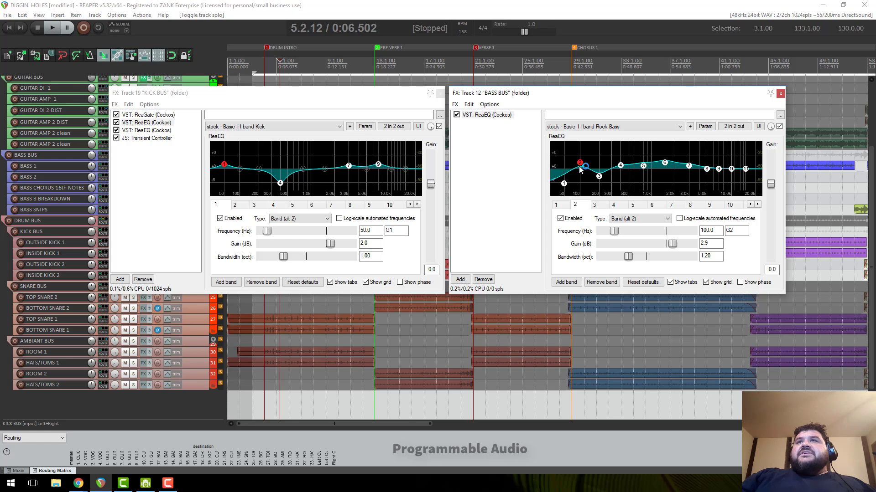
left_click(231, 168)
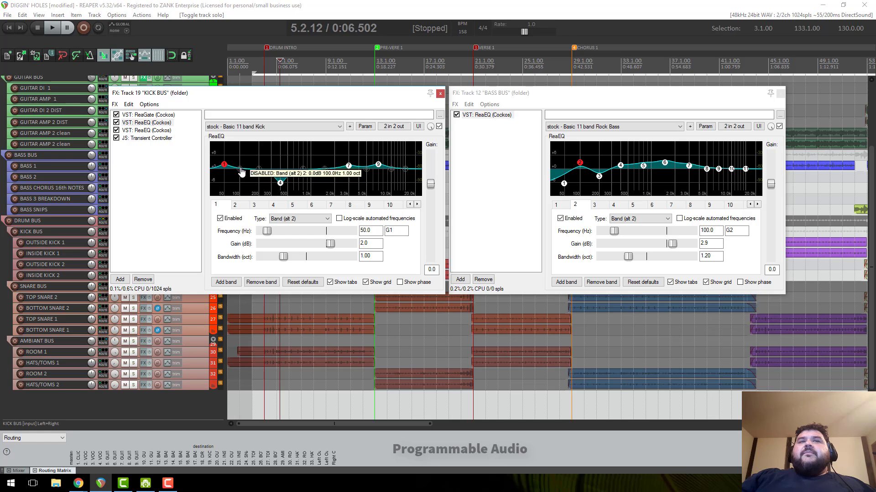
mouse_move(226, 168)
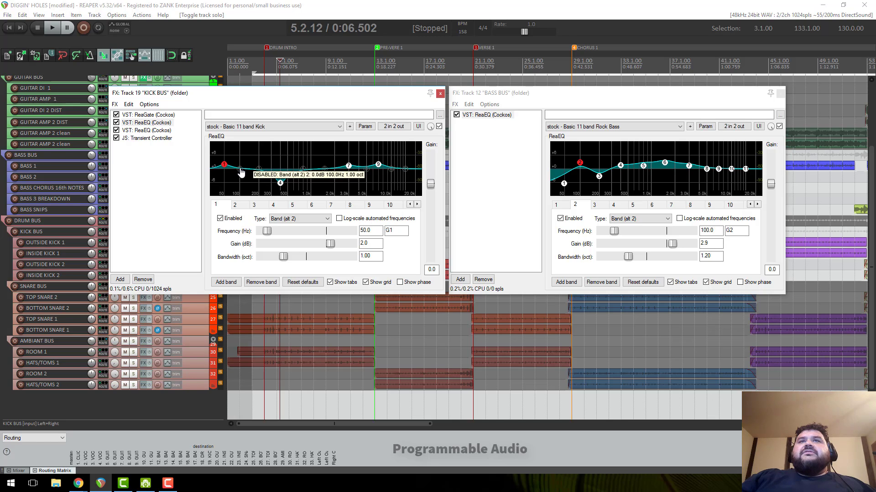
- Try enabling band 2 at 100 Hz in the KICK BUS ReaEQ and disable it again
left_click(240, 172)
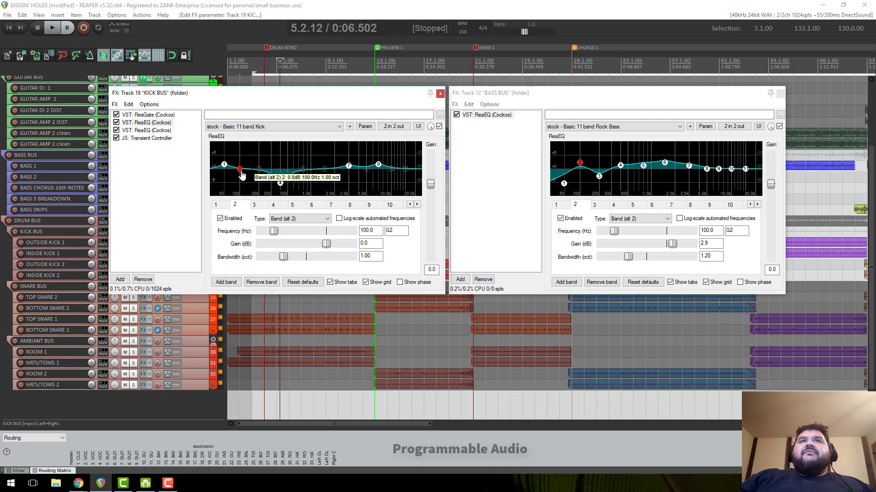
left_click(220, 218)
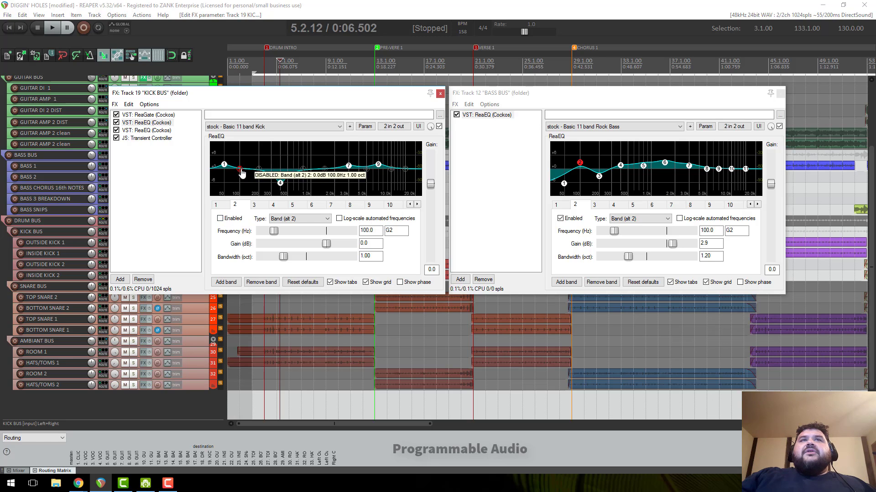
- Toggle band 2 of the KICK BUS ReaEQ on and off again, and compare it with band 2 of the BASS BUS ReaEQ
left_click(220, 218)
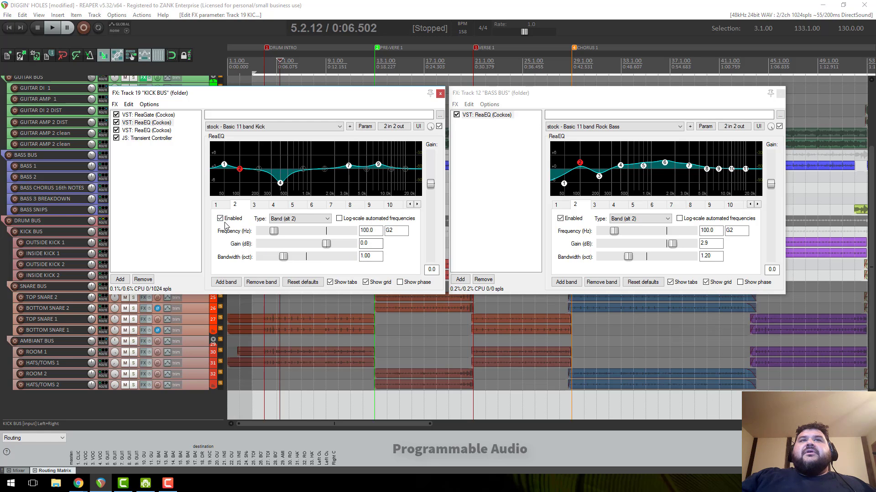
mouse_move(241, 173)
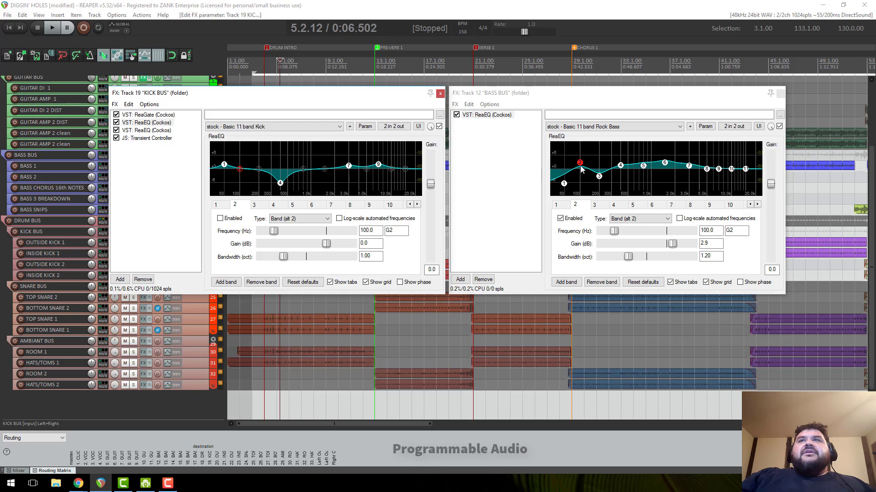
mouse_move(579, 165)
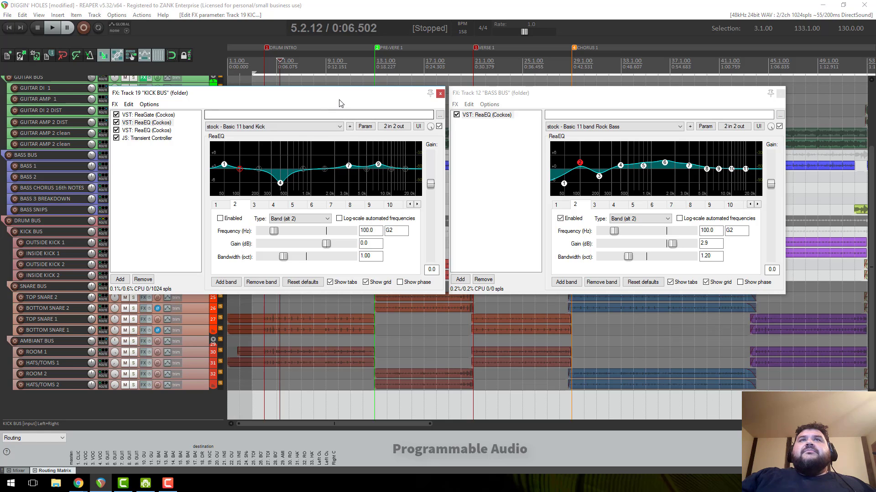
- Rearrange the KICK BUS and BASS BUS FX windows side by side, clear of the lower track lanes
left_click_drag(350, 99, 409, 26)
left_click_drag(561, 96, 625, 24)
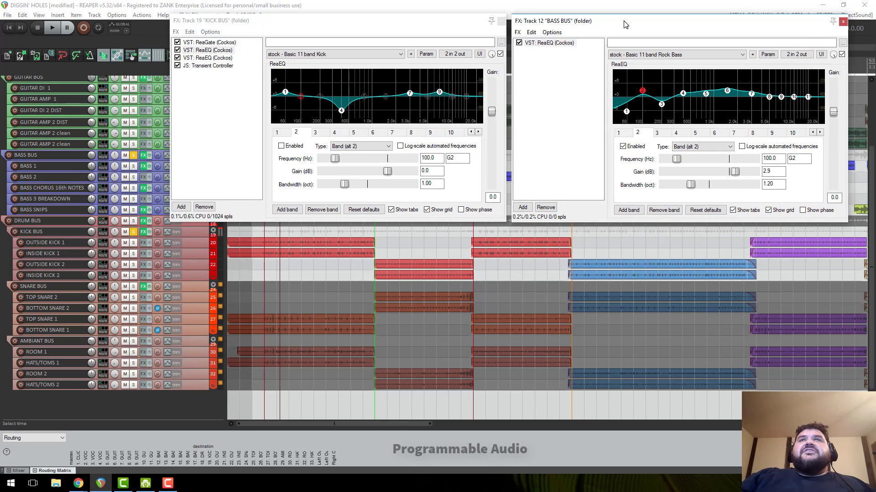
left_click_drag(458, 22, 459, 16)
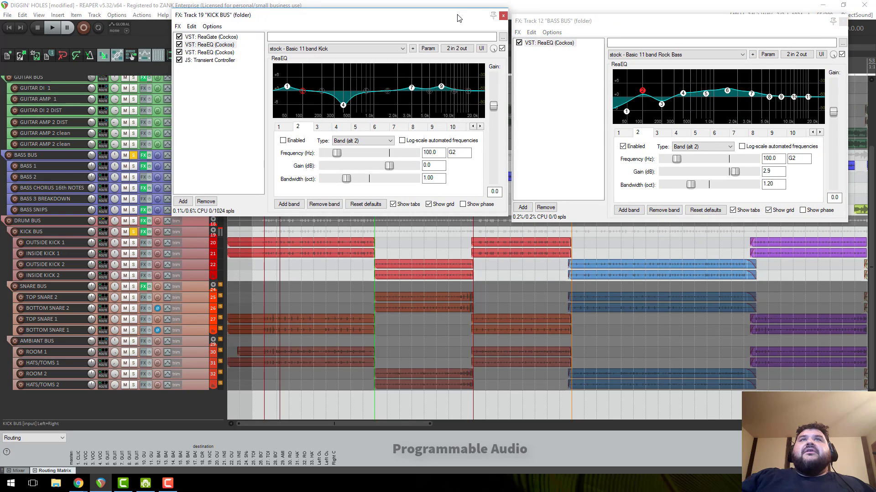
double_click(459, 17)
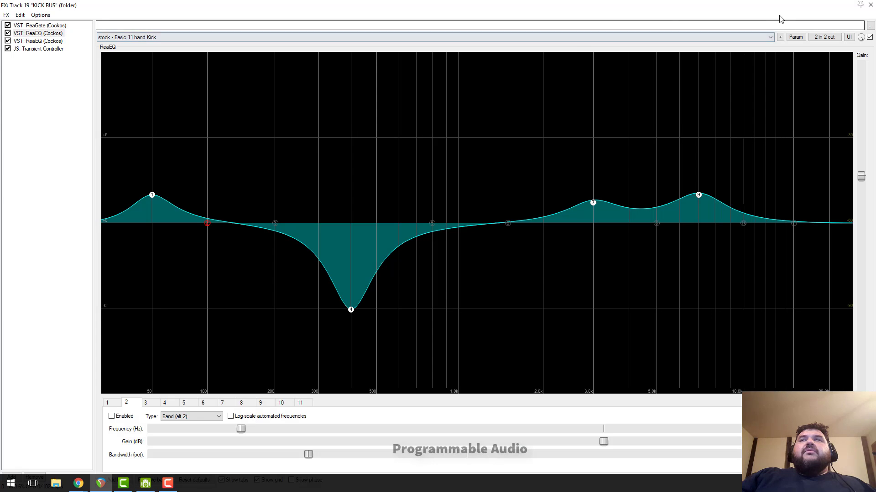
double_click(834, 9)
left_click_drag(374, 18, 357, 33)
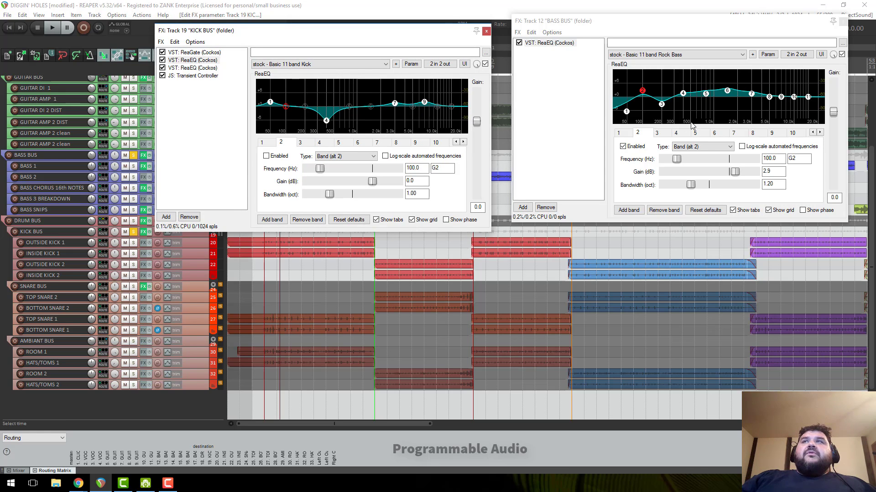
mouse_move(641, 92)
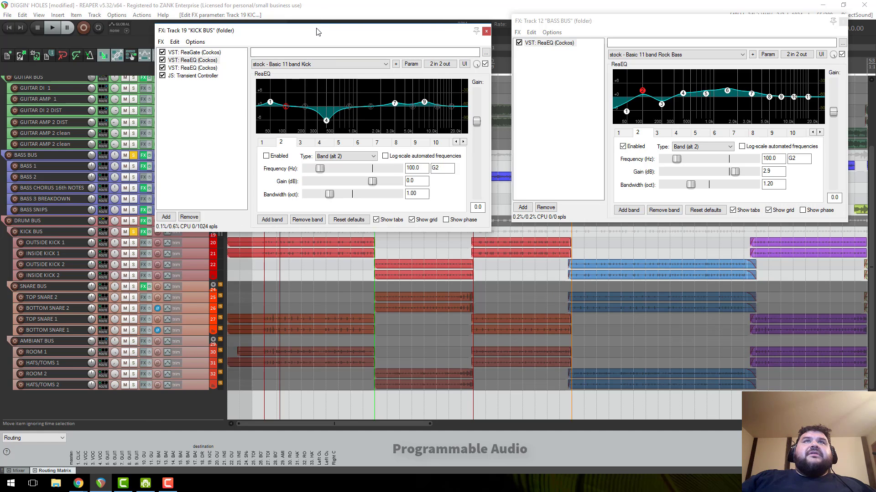
- Clear the KICK BUS FX window from the track controls and create a send from the KICK BUS to the BASS BUS
left_click_drag(320, 32, 395, 69)
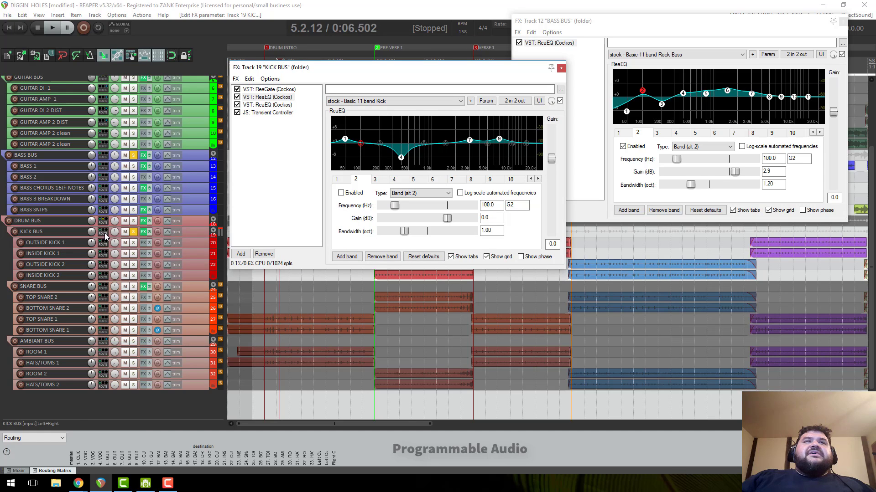
left_click_drag(105, 235, 164, 135)
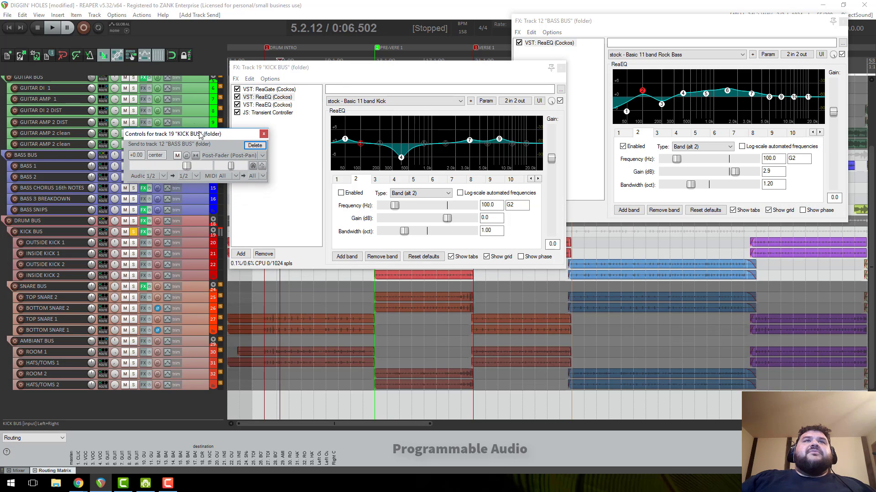
left_click_drag(200, 133, 194, 124)
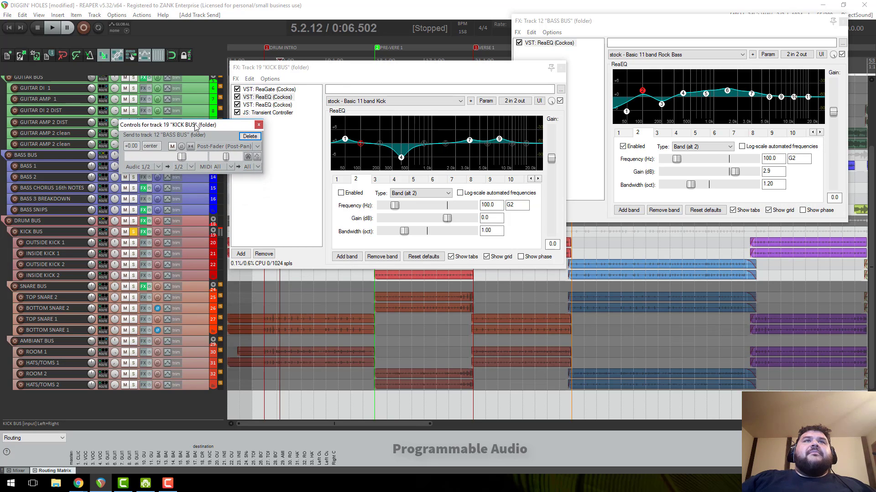
- Route the KICK BUS send from audio 1/2 to new channels 3/4 on the BASS BUS and close the send controls
left_click(190, 167)
mouse_move(198, 210)
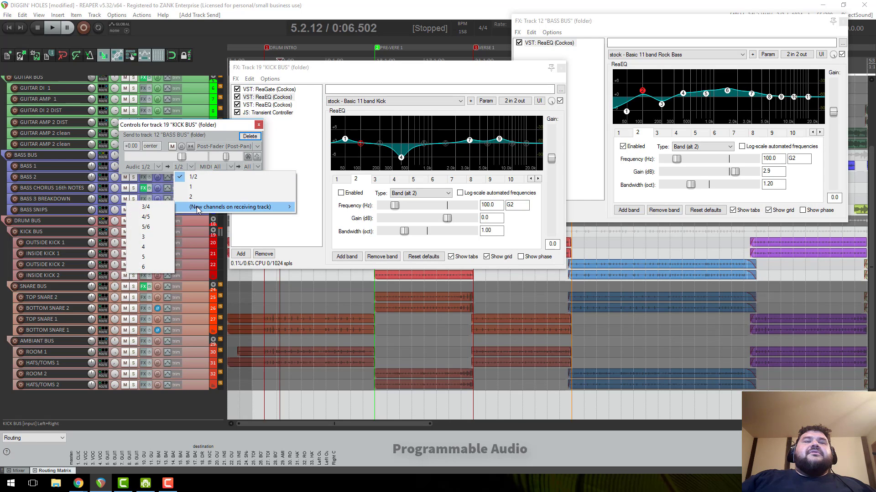
left_click(130, 167)
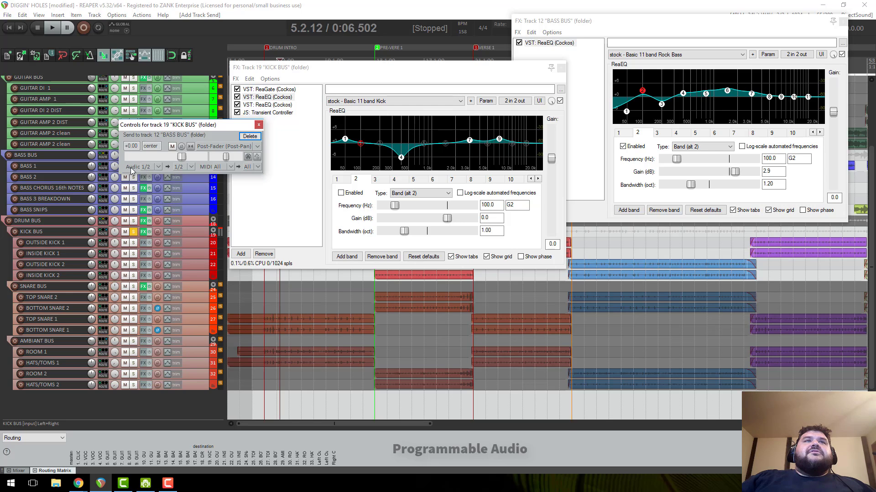
left_click(191, 166)
mouse_move(197, 207)
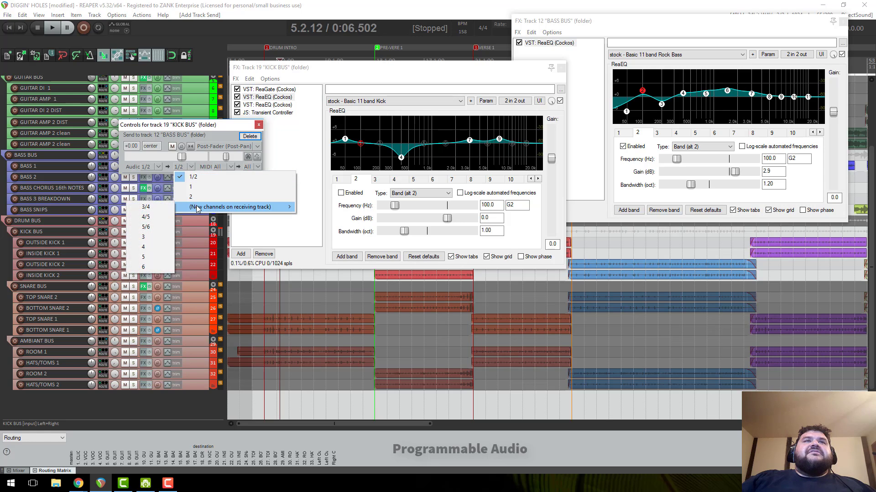
left_click(152, 208)
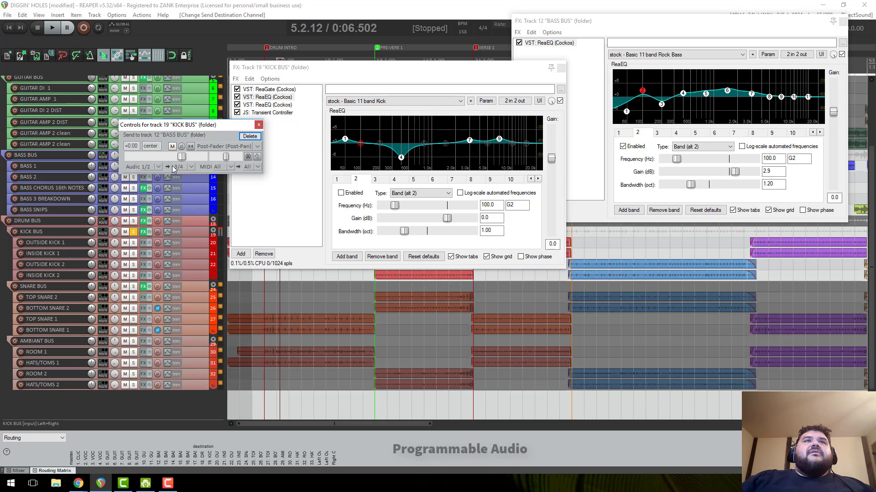
left_click(259, 125)
- Separate the two FX windows and adjust band 2 of the BASS BUS ReaEQ to about 96.4 Hz and 2.7 dB gain
mouse_move(643, 94)
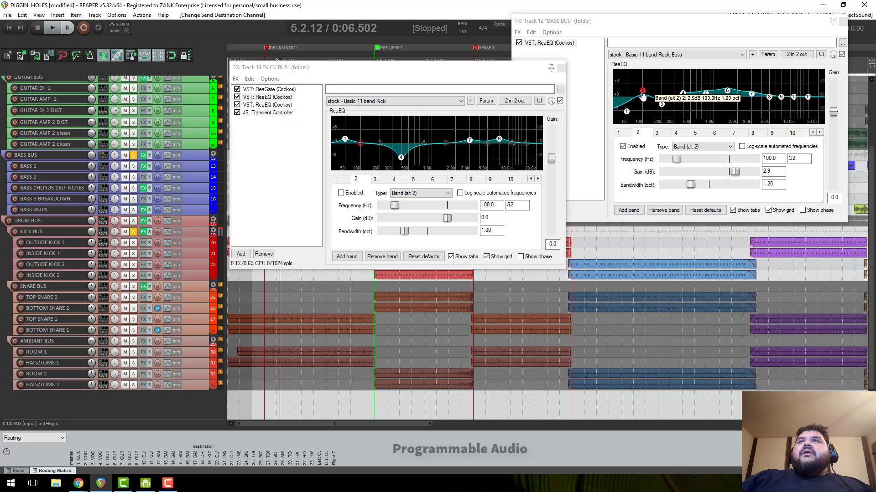
left_click_drag(522, 73, 425, 44)
left_click(642, 94)
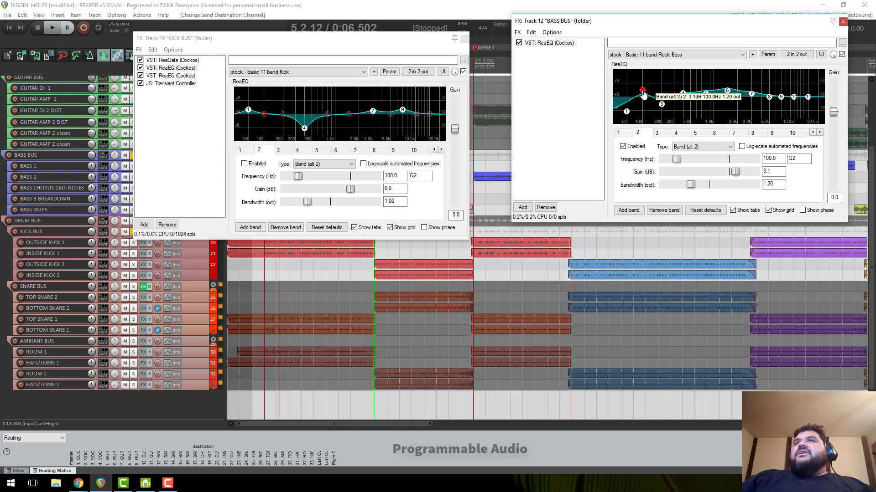
left_click(642, 94)
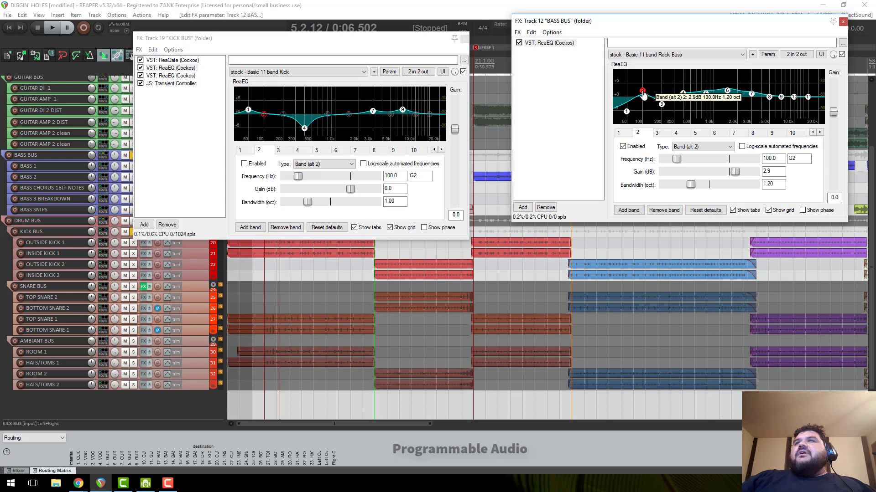
left_click_drag(643, 94, 644, 96)
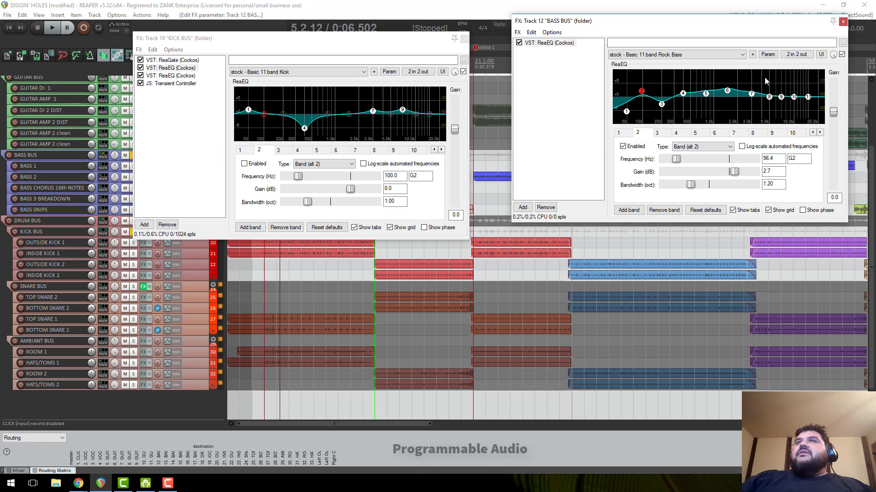
- Open the parameter modulation window for the BASS BUS band 2 gain, examine its sidechain, LFO and link options, and close it
left_click(767, 55)
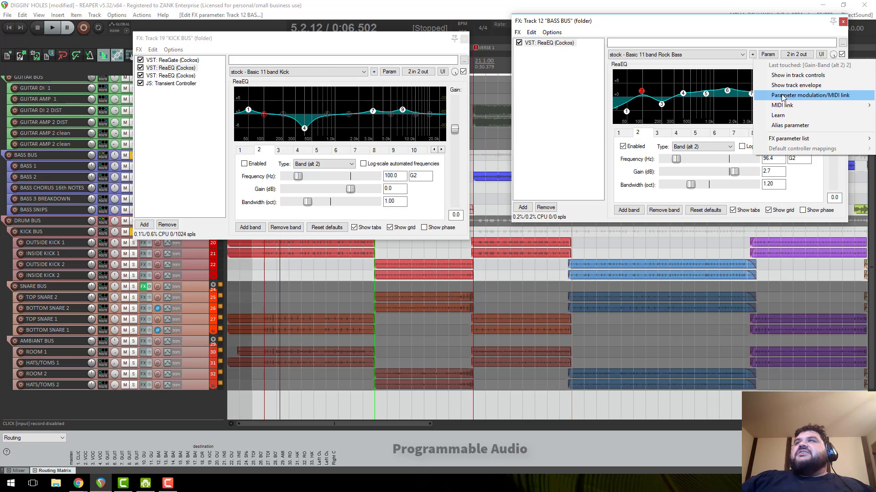
left_click(838, 97)
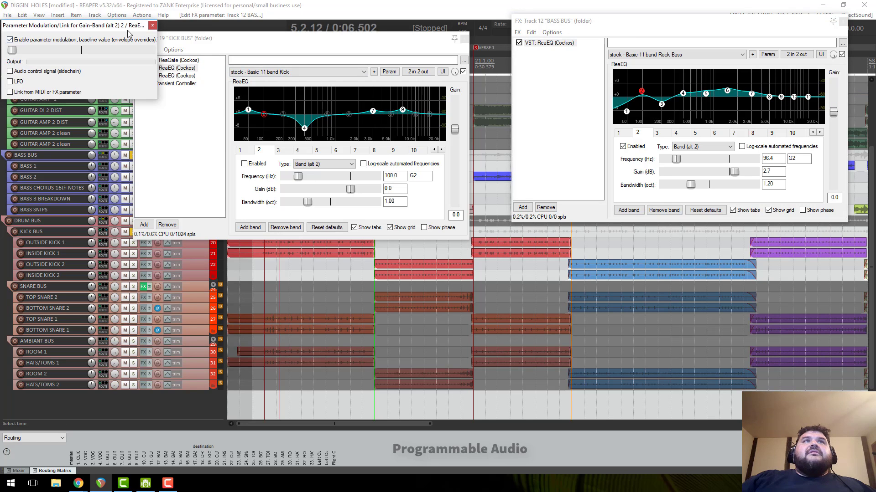
left_click_drag(126, 31, 639, 240)
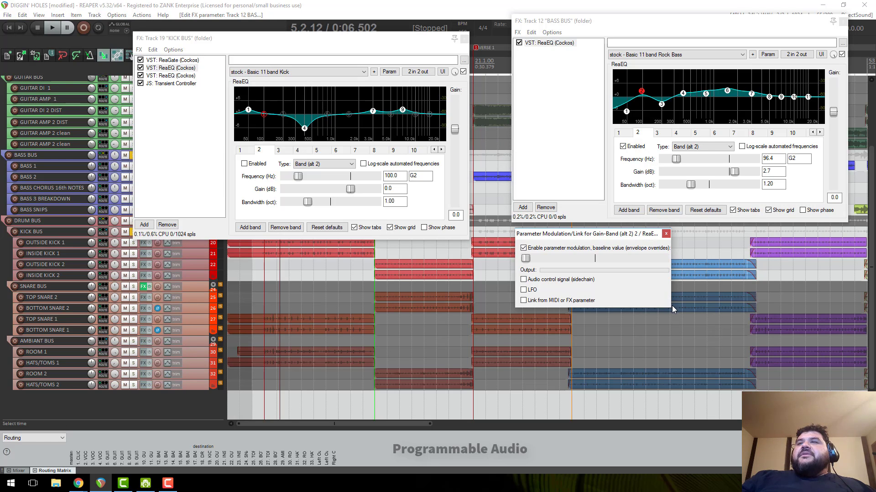
left_click_drag(624, 239, 618, 232)
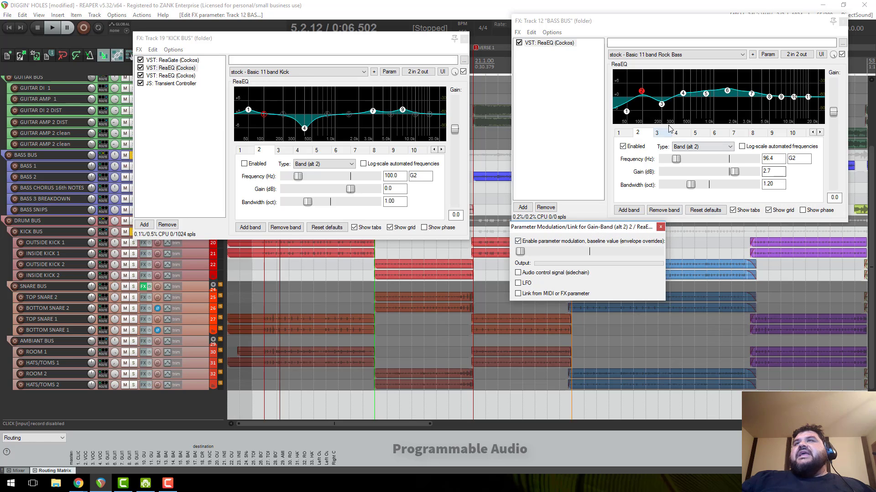
mouse_move(645, 94)
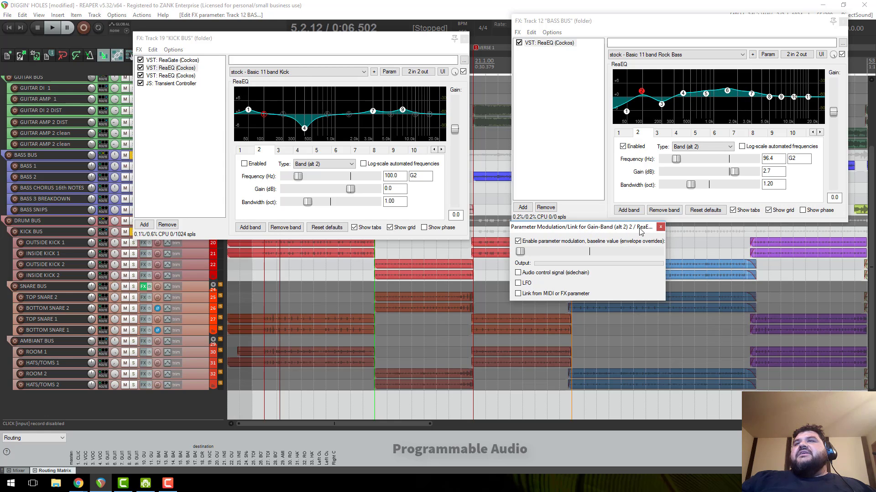
left_click(660, 227)
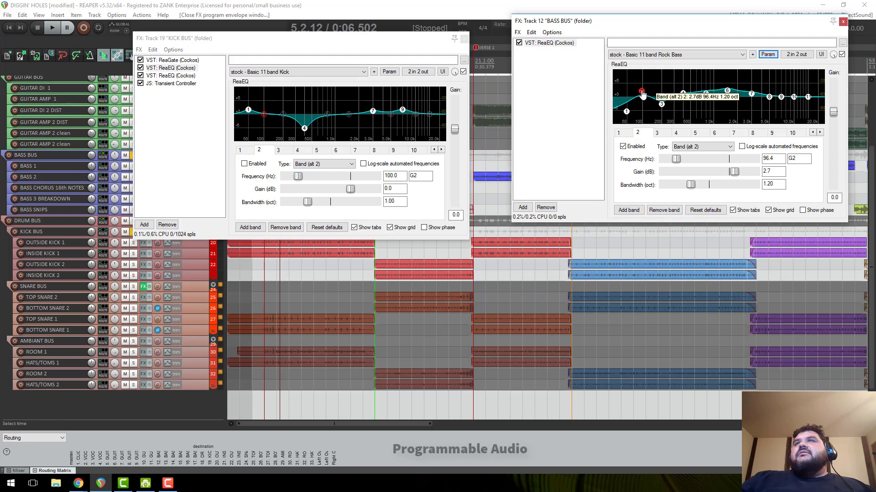
- Try moving band 2 of the BASS BUS ReaEQ, undo the move, and set the band's frequency to 100 Hz
left_click_drag(641, 92, 644, 94)
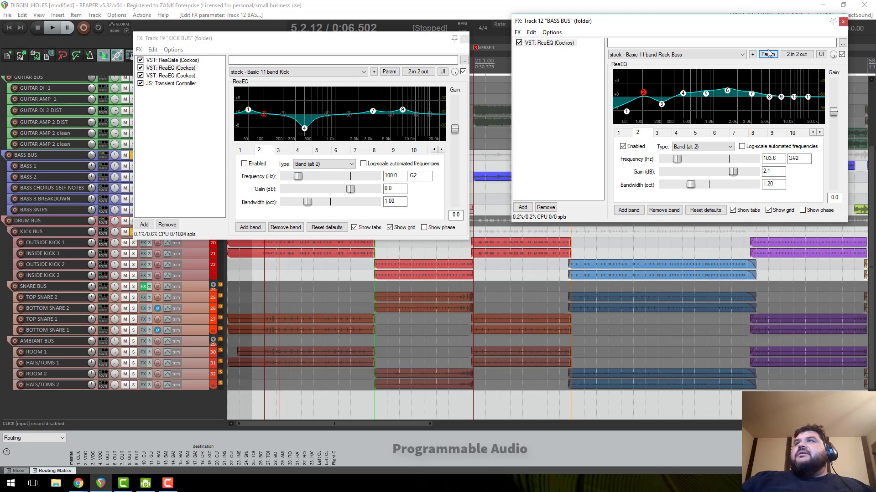
key("ctrl+z")
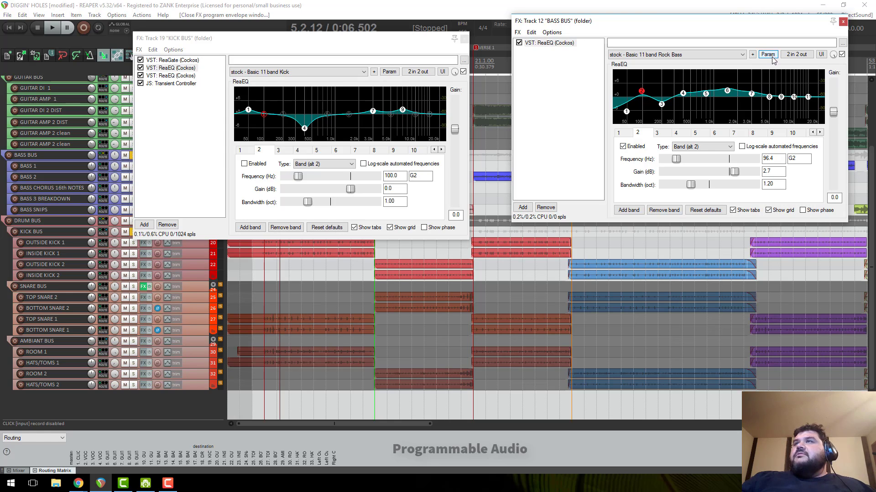
left_click_drag(779, 157, 760, 158)
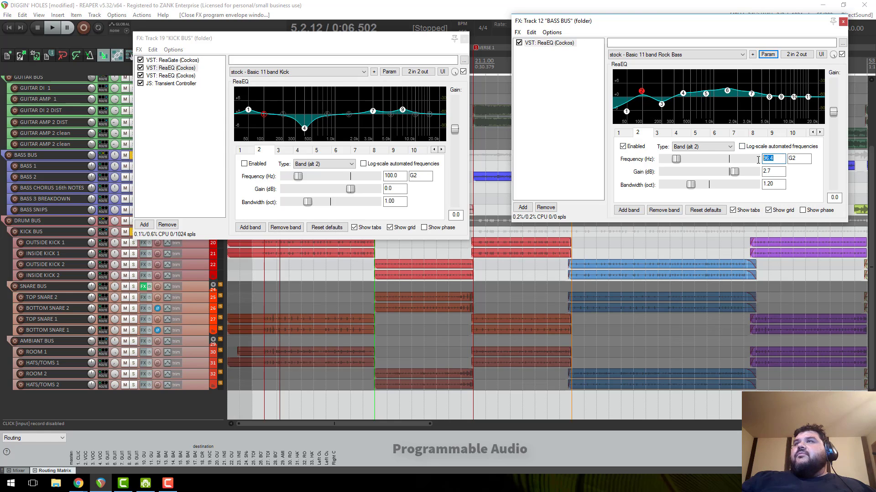
type("100")
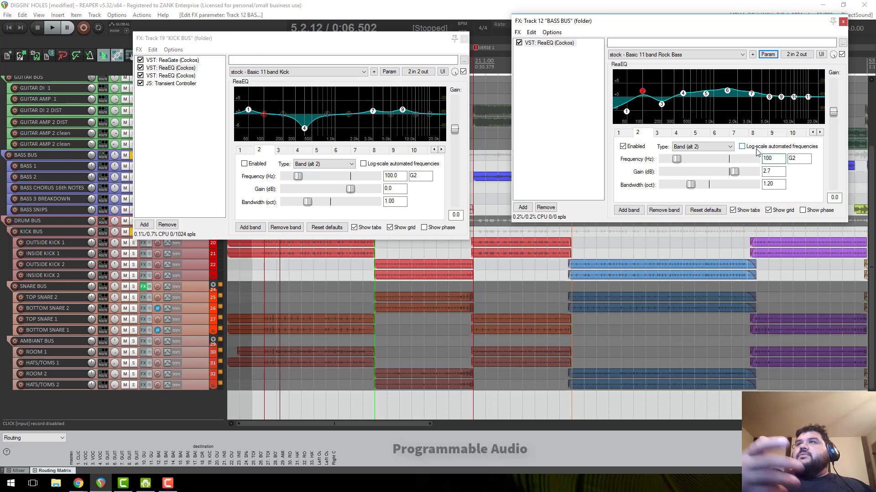
- Open the parameter modulation window for the BASS BUS band 2 frequency, compare which parameter it targets, and close it
left_click(768, 55)
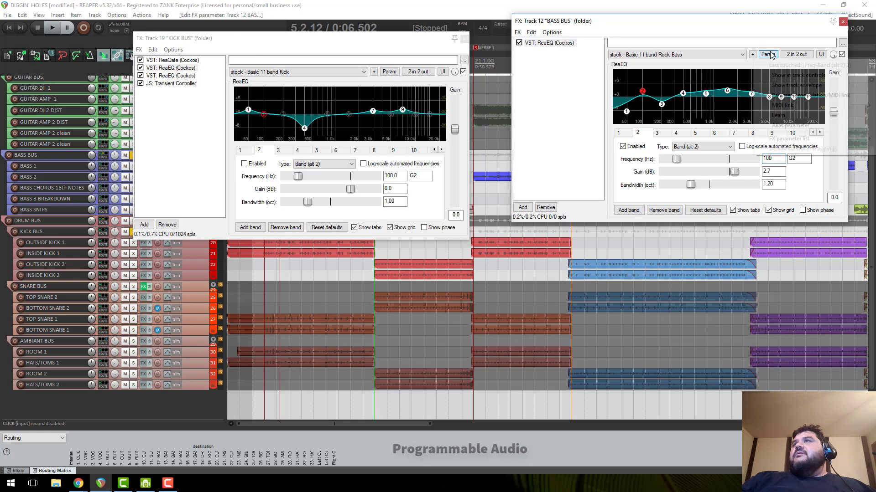
left_click(803, 95)
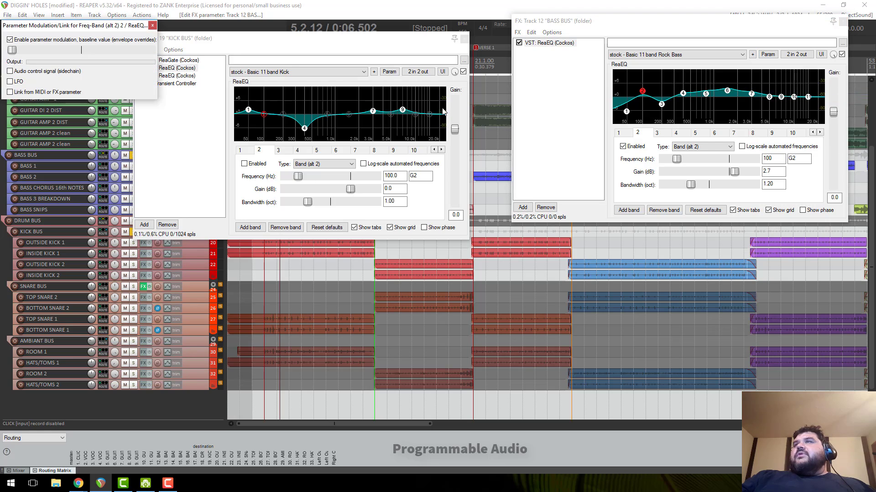
left_click_drag(81, 26, 666, 194)
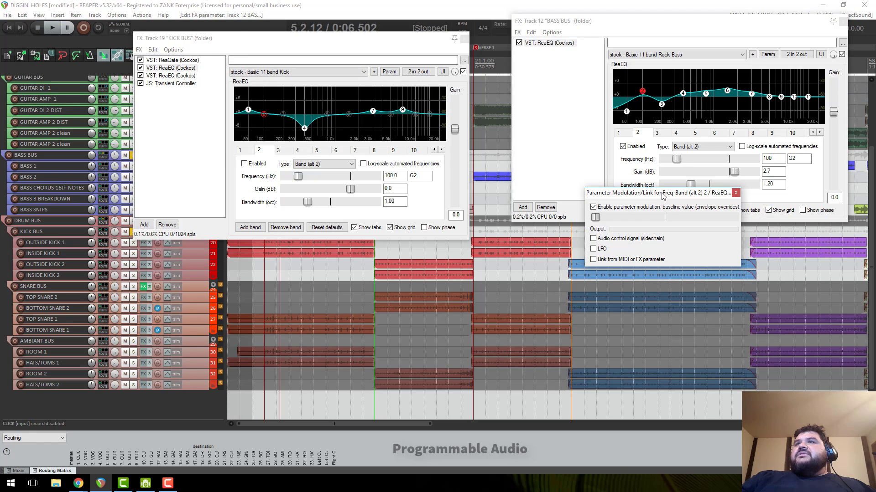
left_click_drag(613, 193, 330, 154)
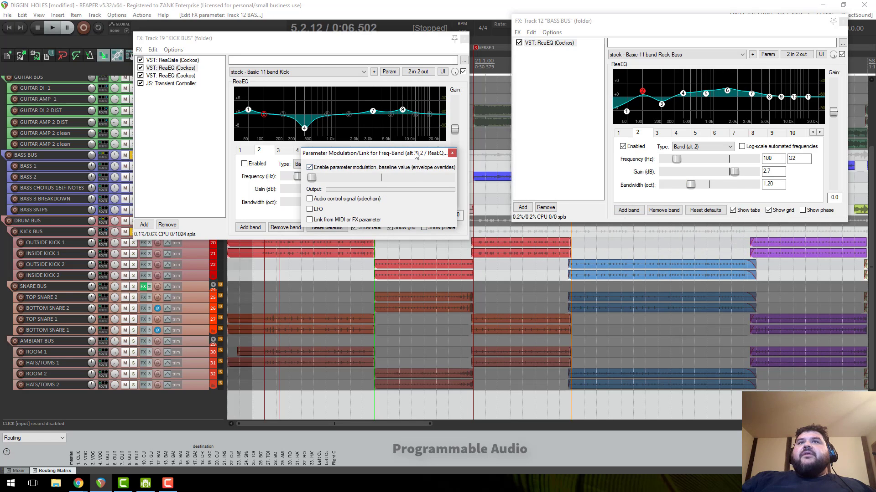
left_click_drag(416, 155, 478, 164)
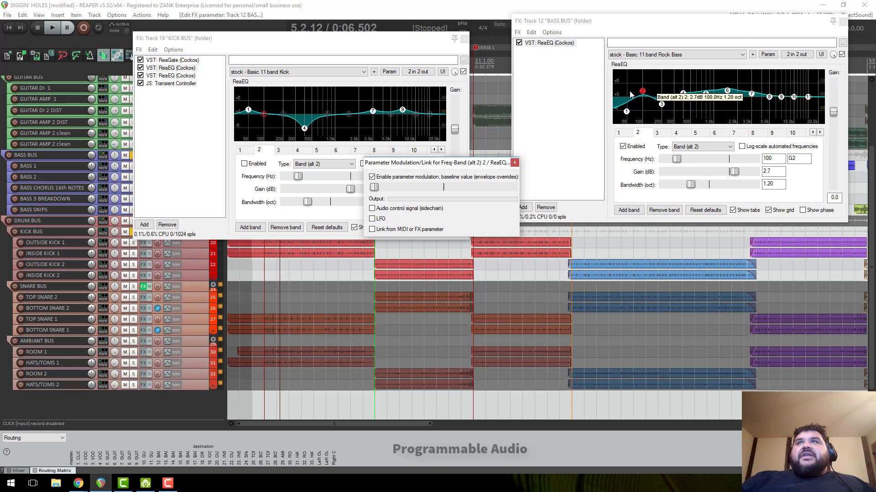
left_click(514, 163)
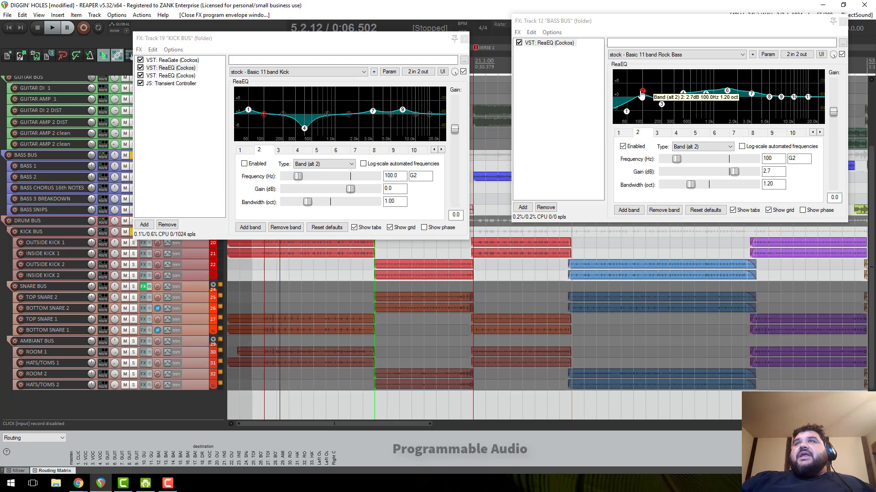
- Open parameter modulation for the BASS BUS ReaEQ band 2 gain and enable its sidechain audio control signal from track channels 3+4
left_click_drag(642, 95, 643, 95)
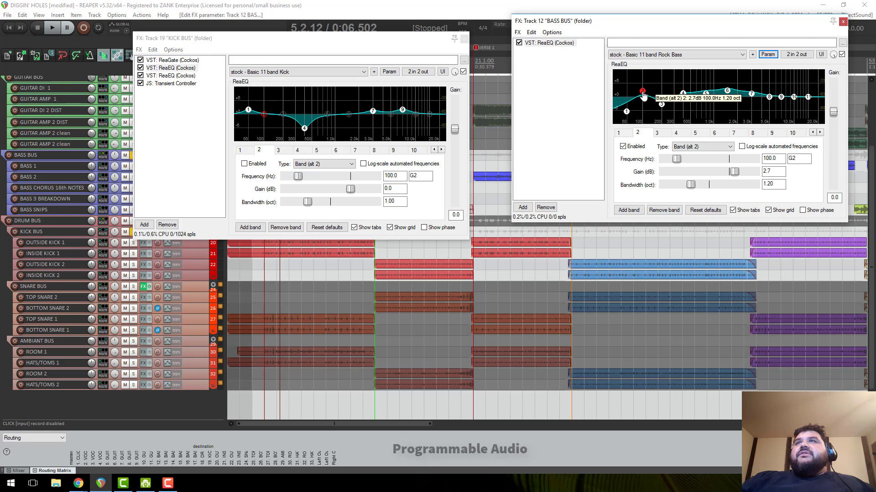
left_click(768, 55)
left_click(777, 98)
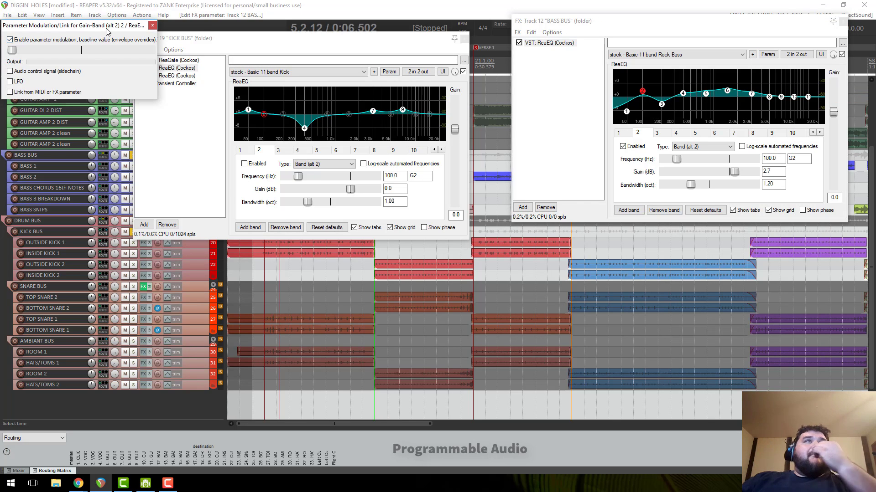
left_click_drag(78, 27, 435, 190)
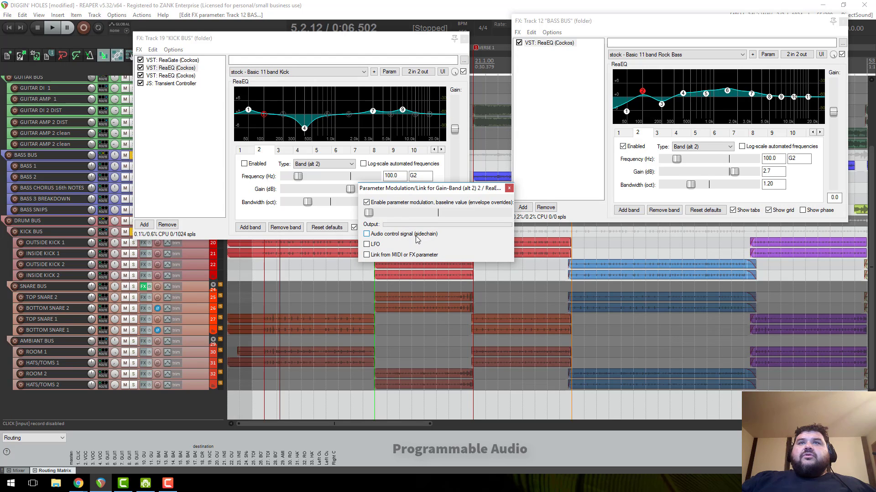
left_click(390, 235)
left_click_drag(507, 190, 457, 147)
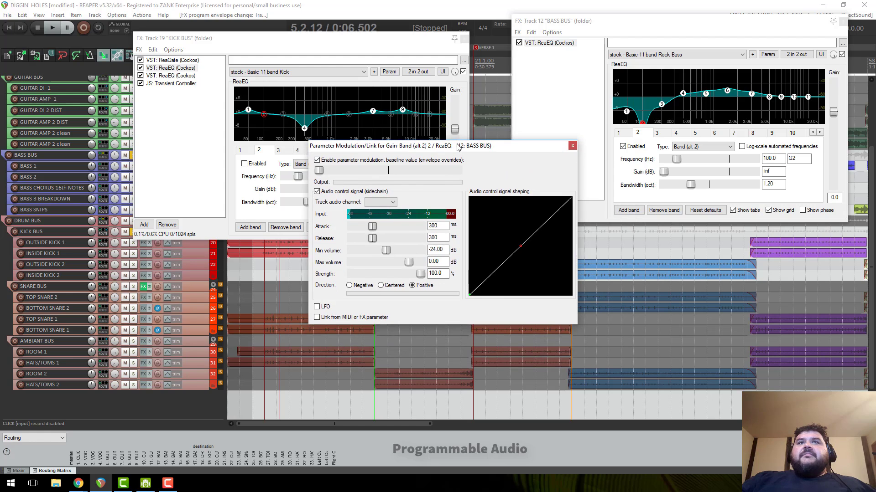
left_click(395, 203)
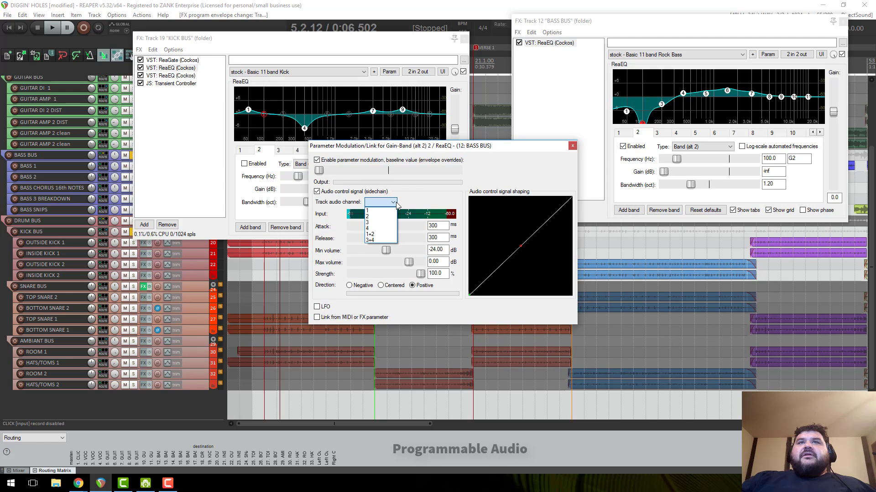
left_click(380, 240)
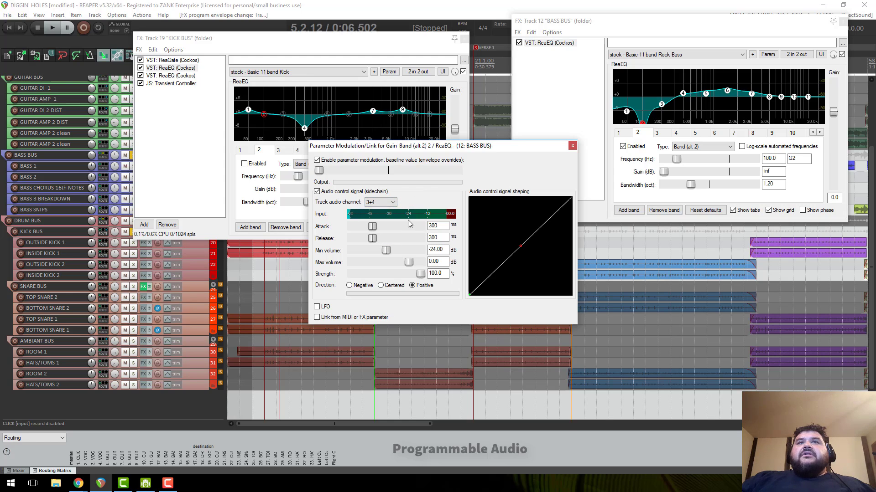
- Briefly play the song to check the modulation, and raise the baseline value until band 2 gain is about 3.8 dB
key("space")
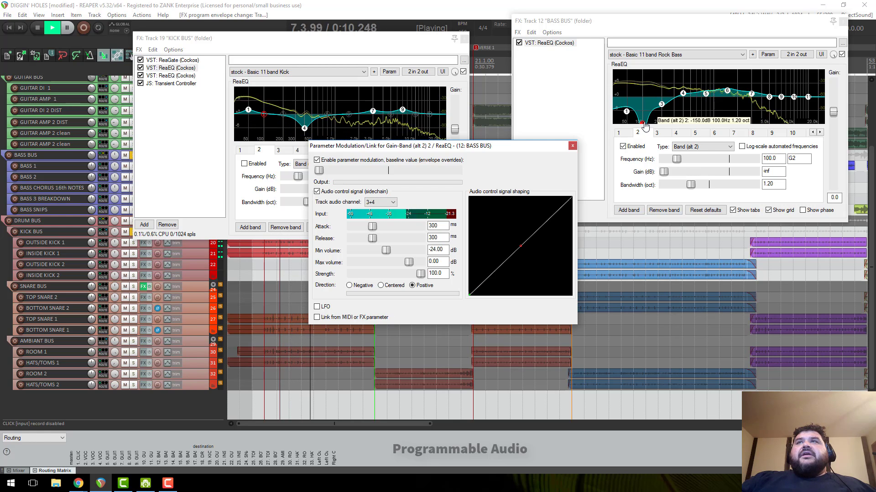
key("space")
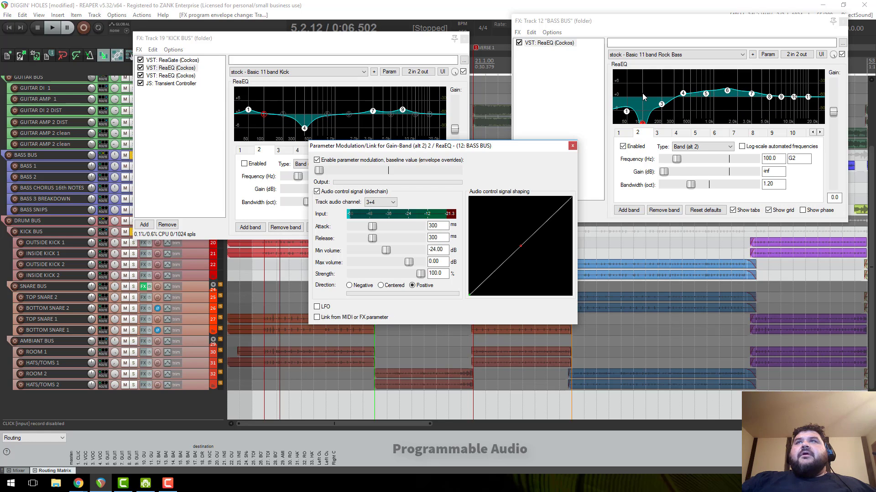
left_click(644, 126)
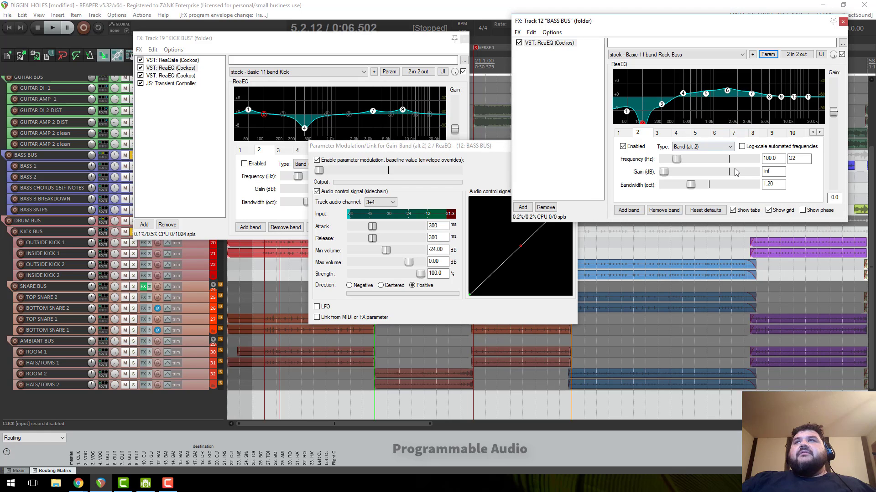
left_click_drag(501, 148, 412, 115)
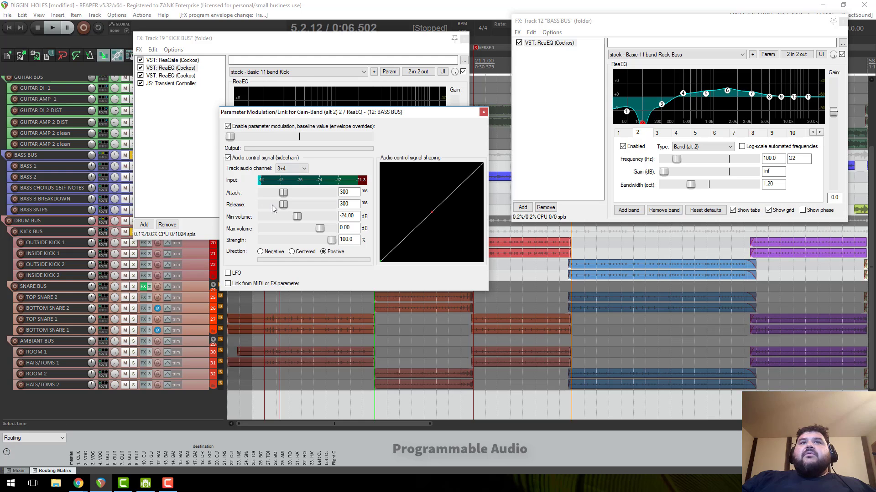
left_click_drag(231, 137, 300, 136)
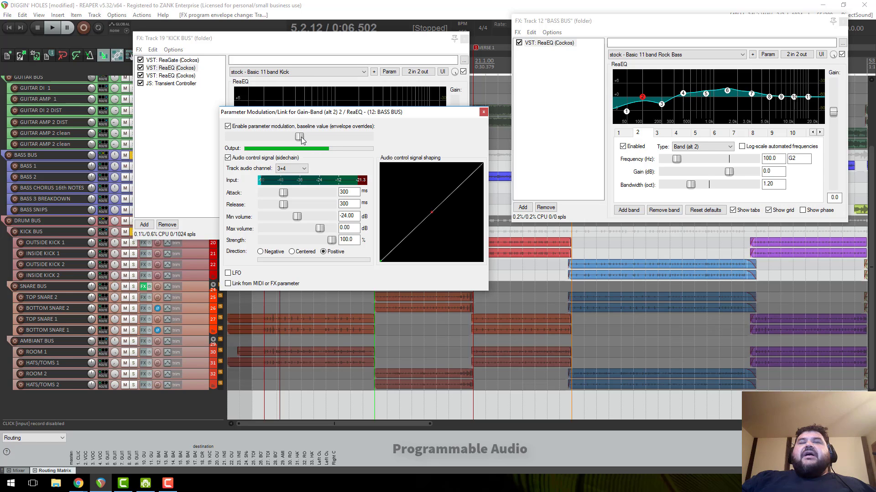
left_click_drag(301, 137, 315, 137)
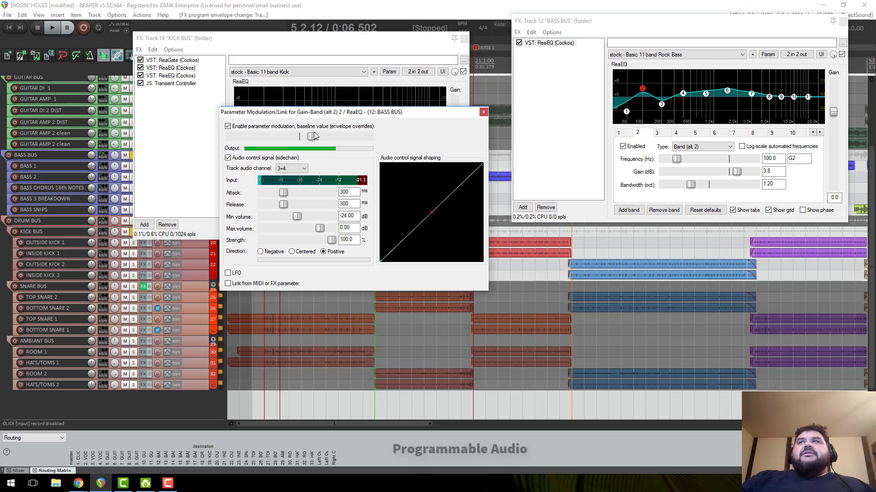
- Reset the BASS BUS ReaEQ to factory default and reload the stock - Basic 11 band Rock Bass preset
left_click(743, 55)
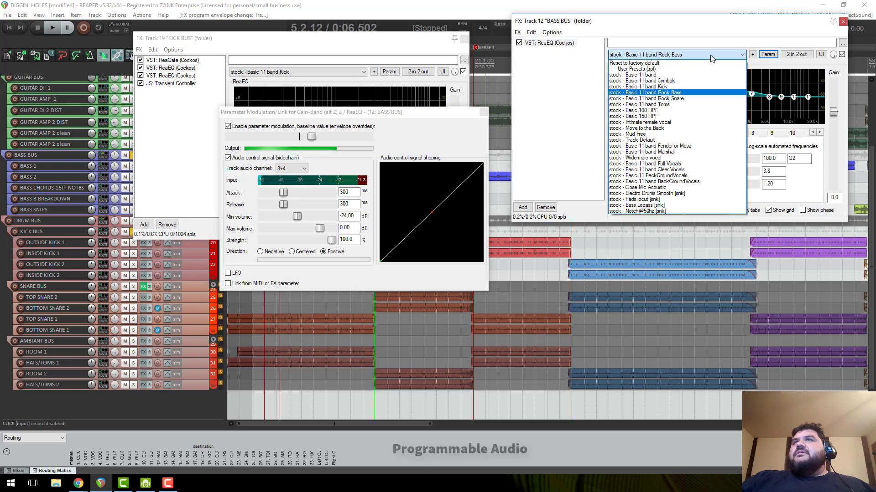
left_click(649, 64)
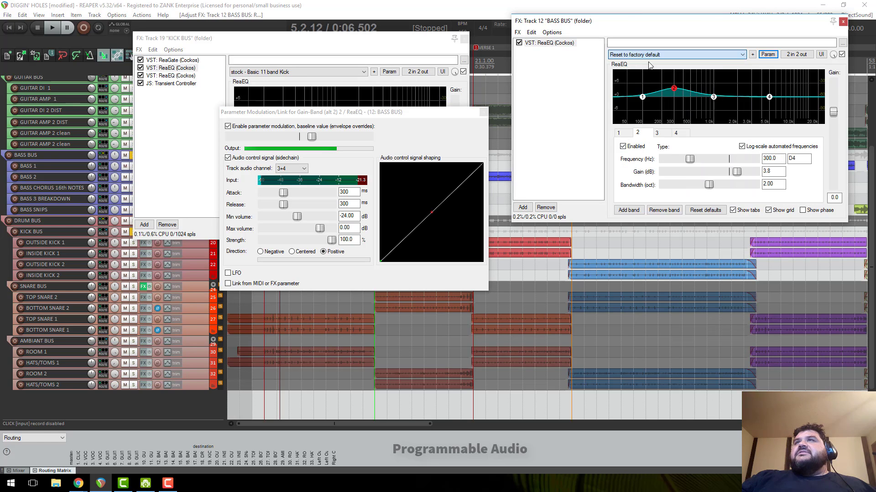
left_click(742, 55)
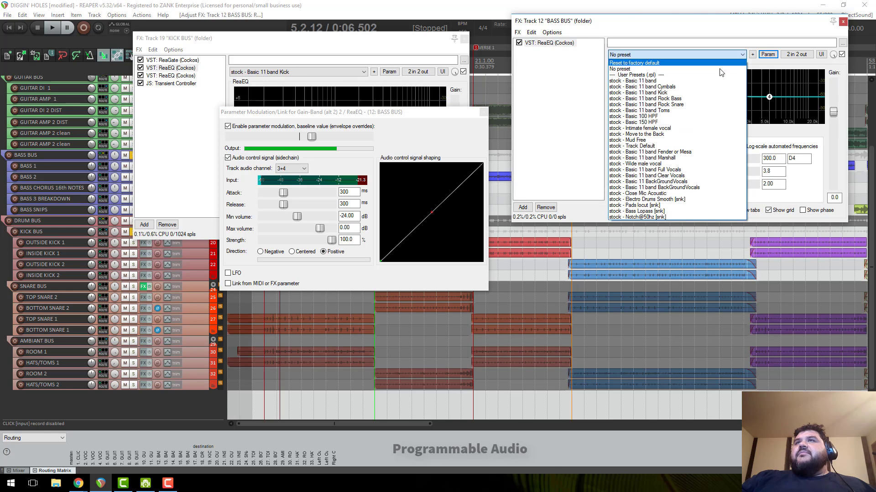
left_click(656, 99)
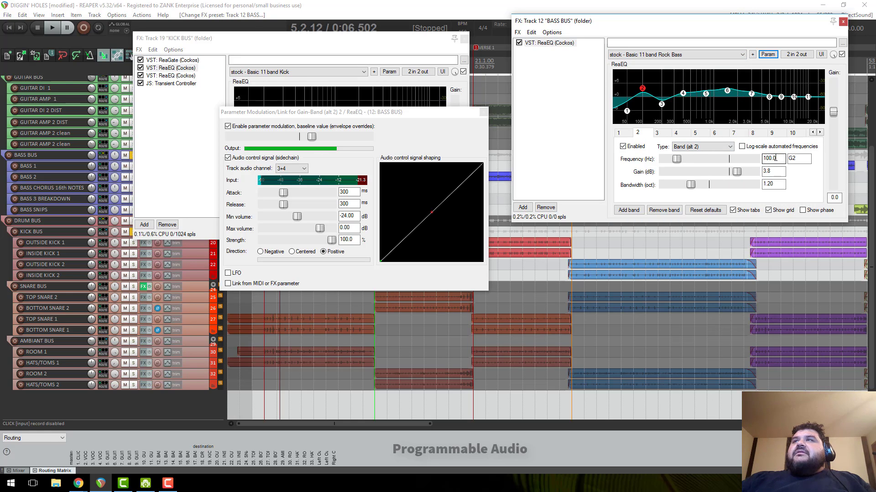
- Set the modulation direction to Negative and the strength to 25% while the song plays, keeping both EQ graphs uncovered
mouse_move(314, 135)
left_mouse_down()
mouse_move(323, 136)
mouse_move(315, 136)
left_mouse_up()
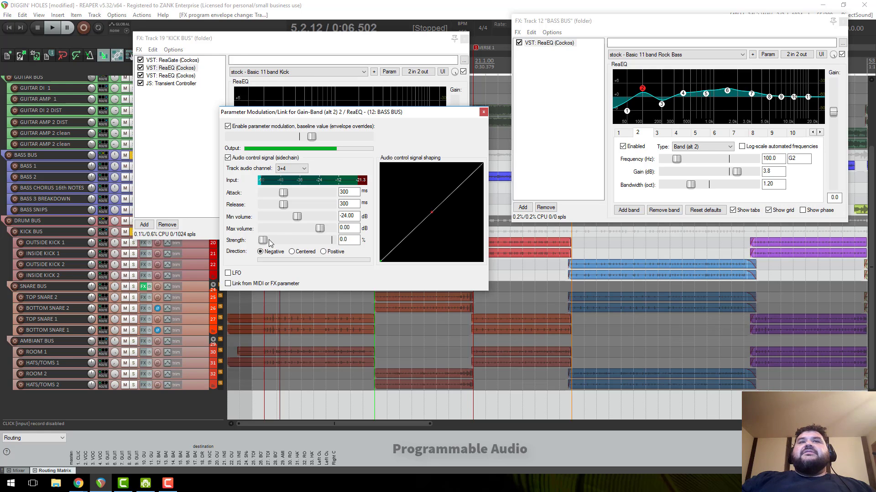
key("space")
left_click_drag(263, 240, 276, 242)
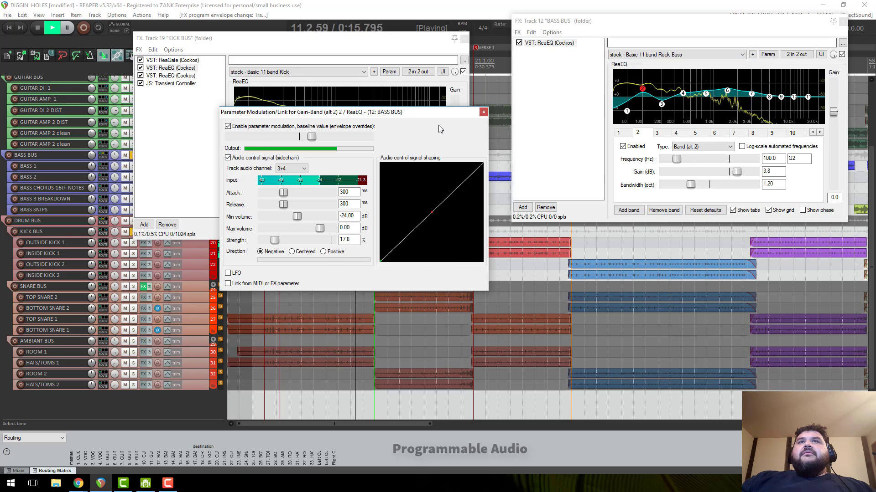
left_click_drag(439, 124, 805, 238)
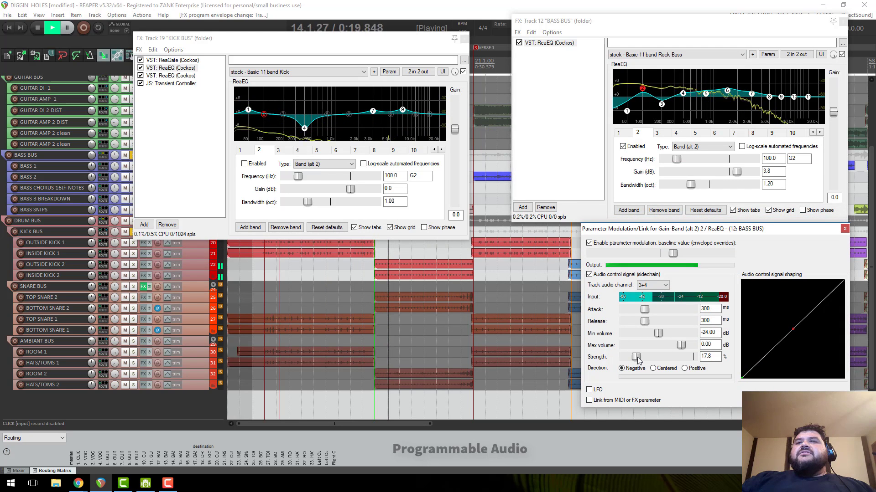
left_click_drag(637, 356, 643, 359)
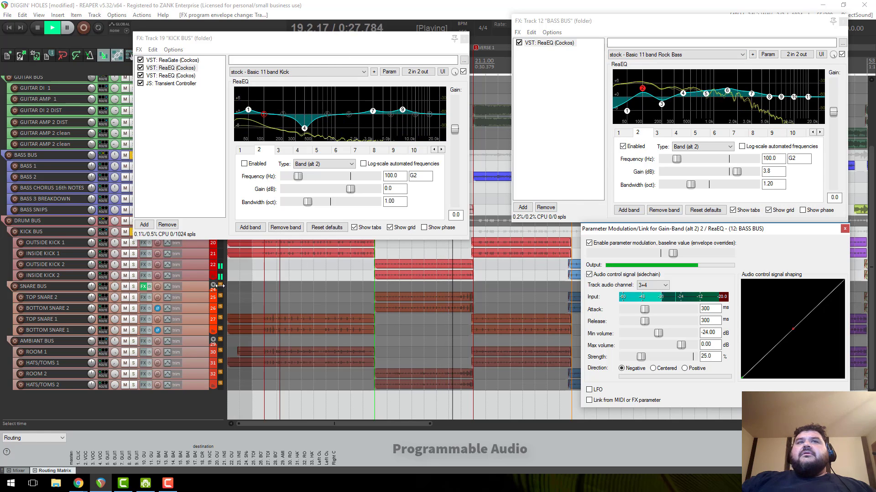
scroll(188, 285, "up", 2)
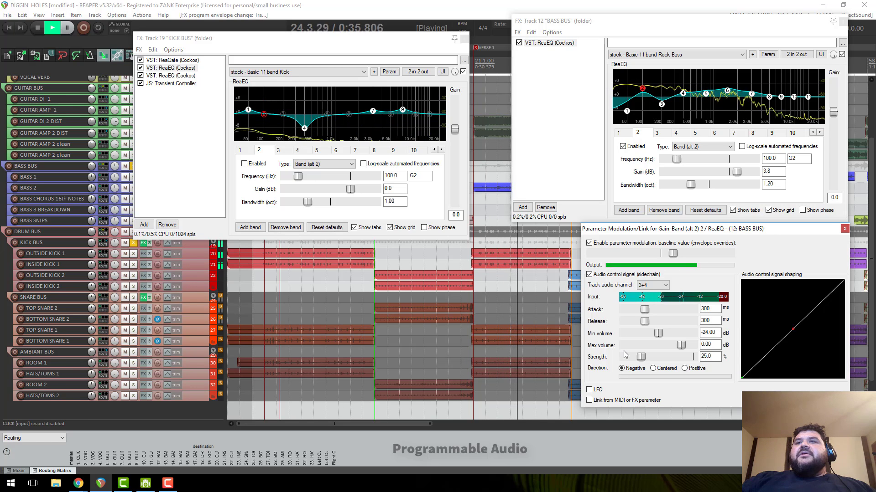
- Raise the modulation strength to 100% and the baseline value until band 2 gain is about 4.2 dB
left_click_drag(641, 356, 695, 357)
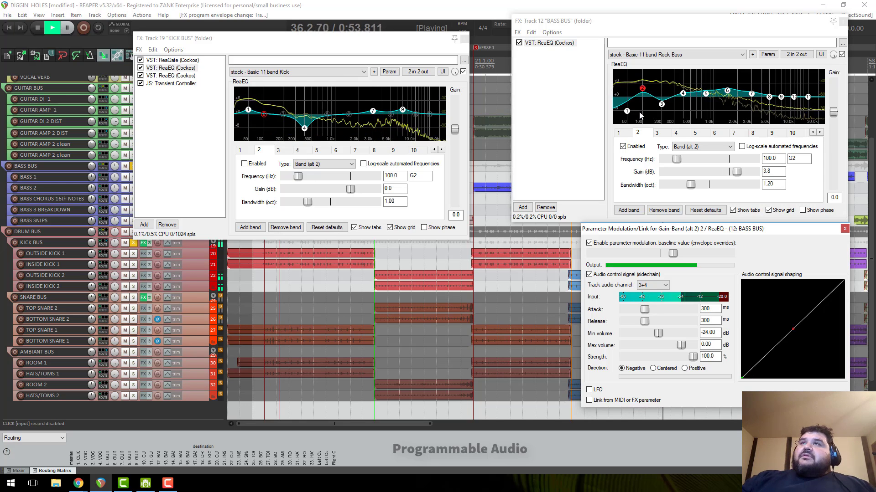
left_click_drag(711, 227, 614, 212)
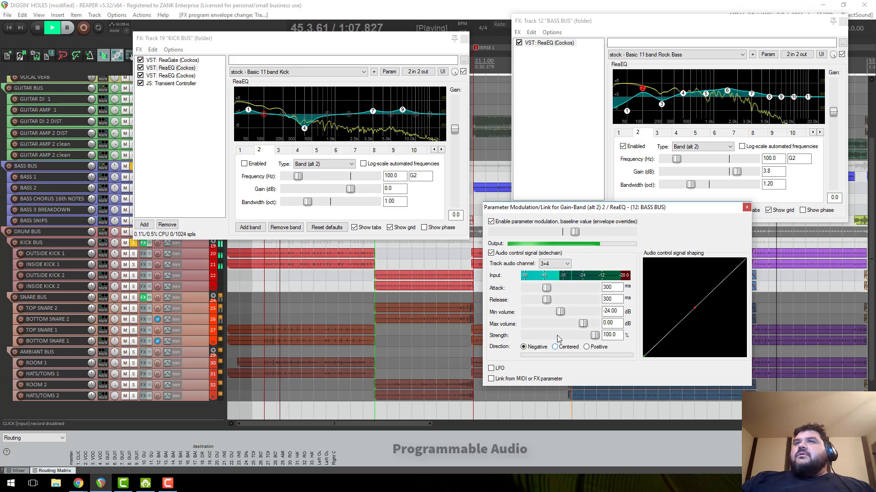
left_click_drag(576, 231, 577, 233)
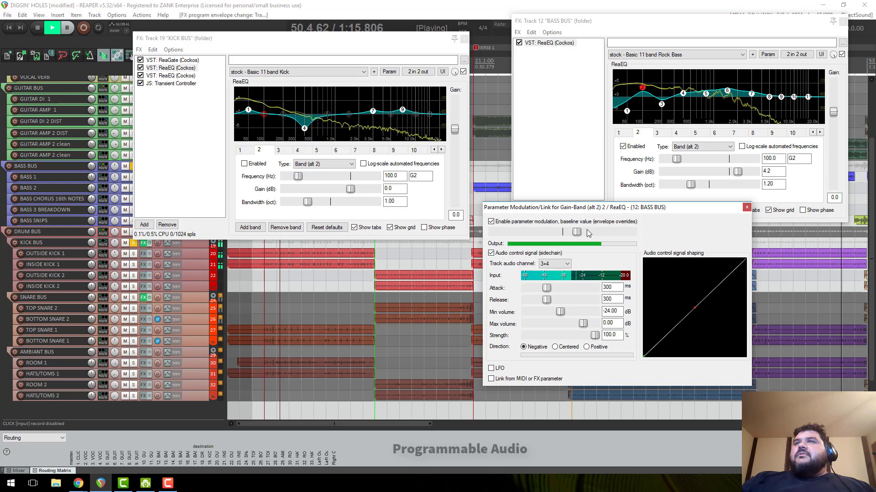
left_click_drag(680, 208, 642, 239)
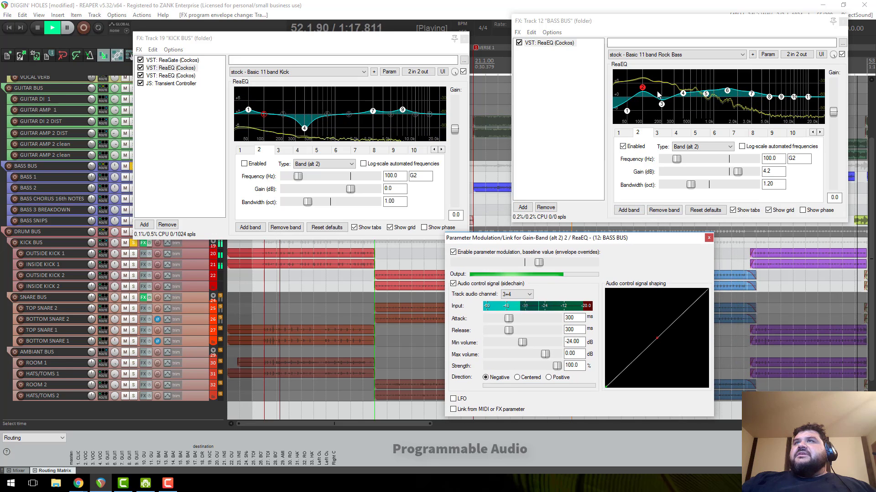
left_click_drag(570, 238, 574, 176)
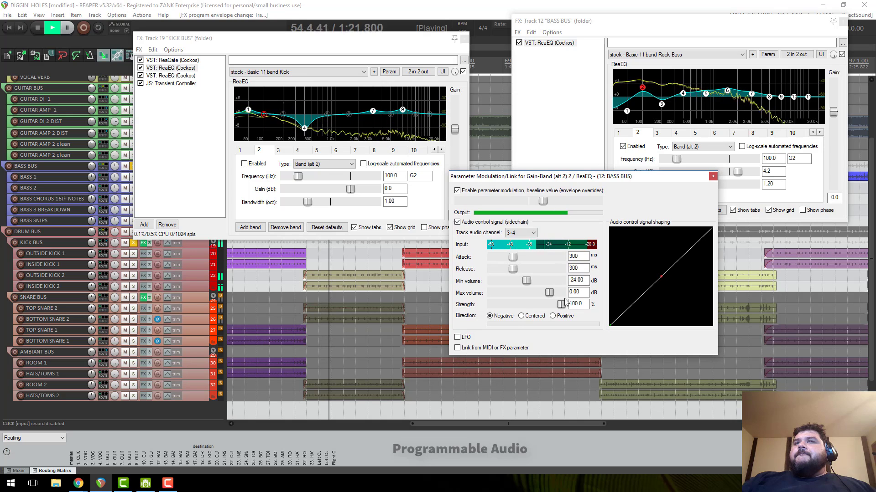
- Set the modulation direction to Centered, min volume to -48.41 dB, max volume to -8.66 dB and strength to about 15.8%
left_click(524, 317)
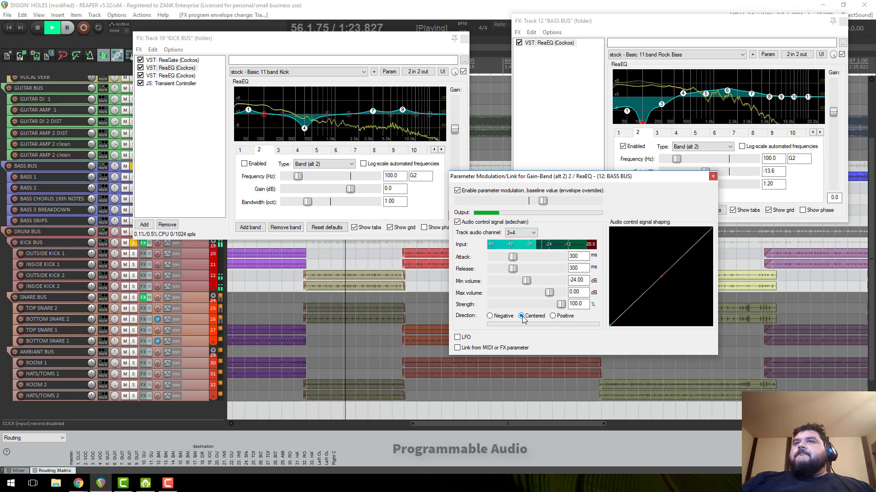
left_click_drag(561, 305, 492, 306)
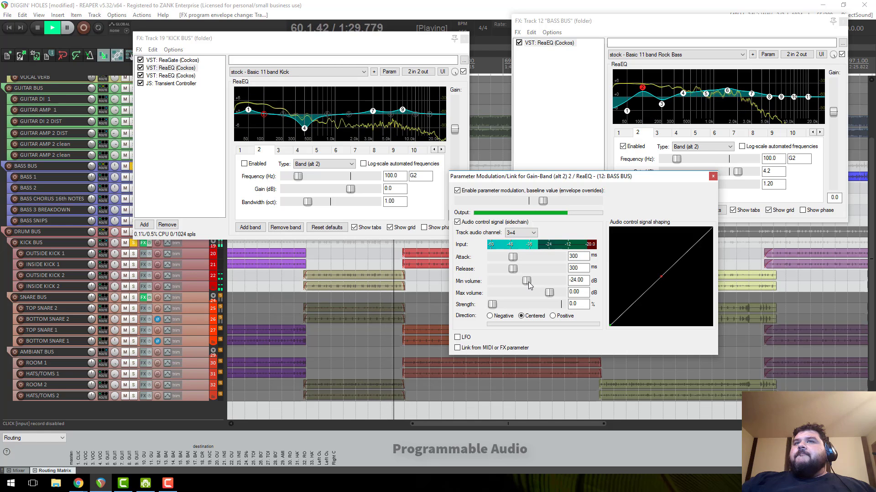
left_click_drag(527, 283, 497, 300)
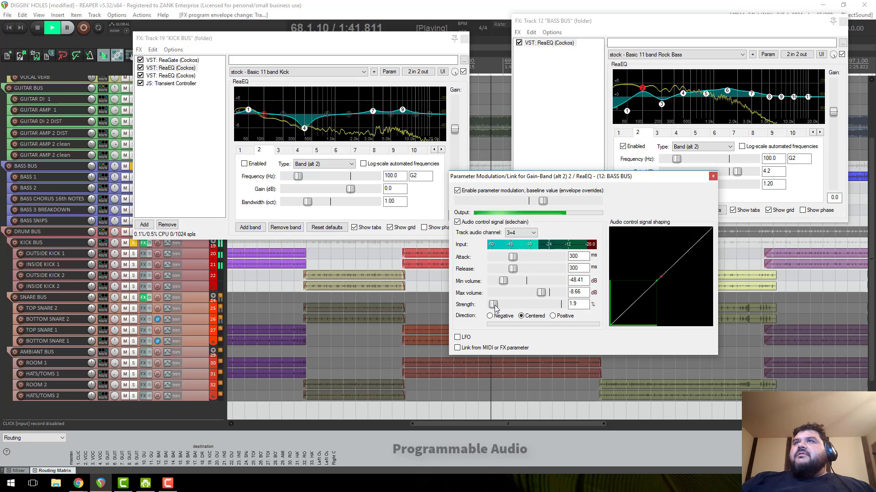
left_click_drag(495, 308, 505, 309)
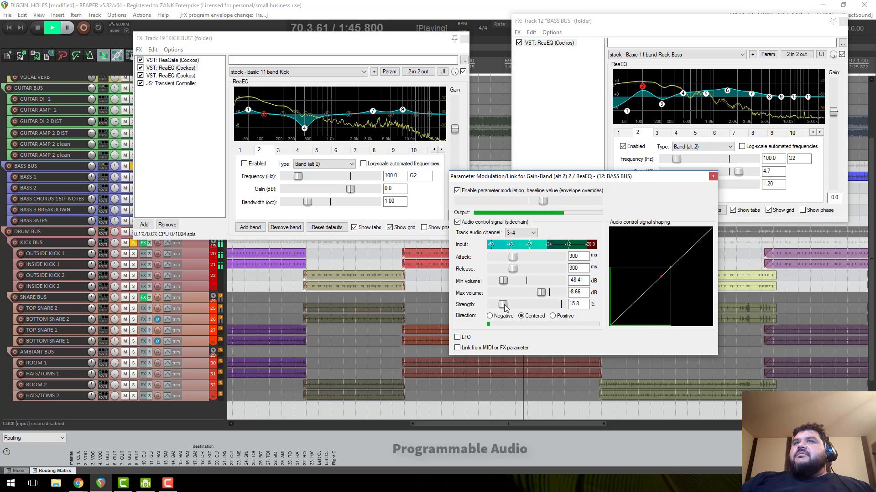
- Raise the modulation strength to 100% and shorten the release to 74 ms
left_click_drag(512, 308, 580, 307)
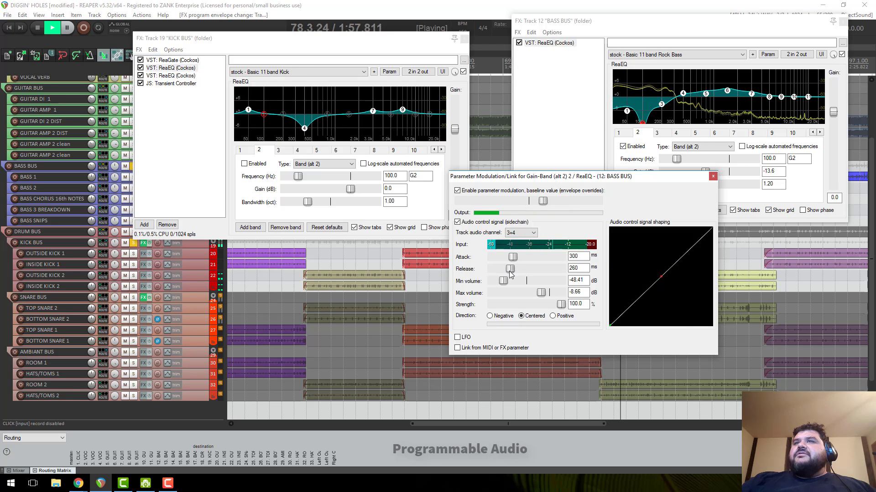
left_click_drag(510, 272, 496, 274)
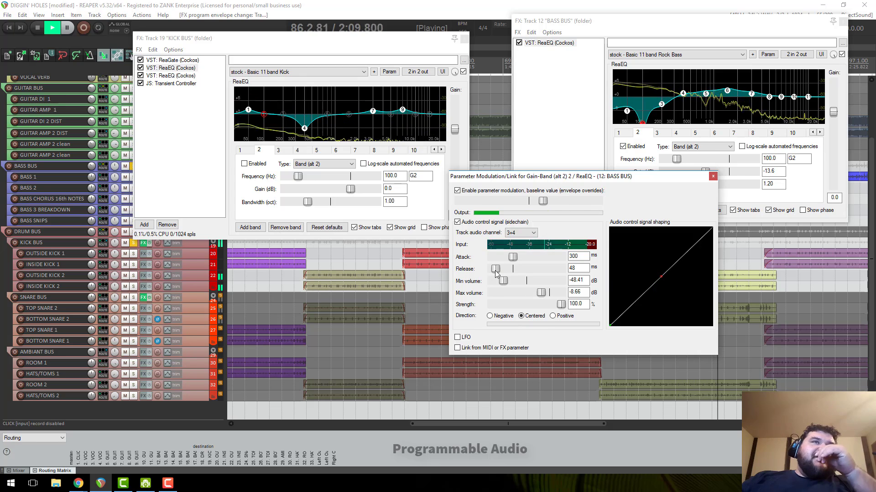
left_click_drag(495, 269, 497, 269)
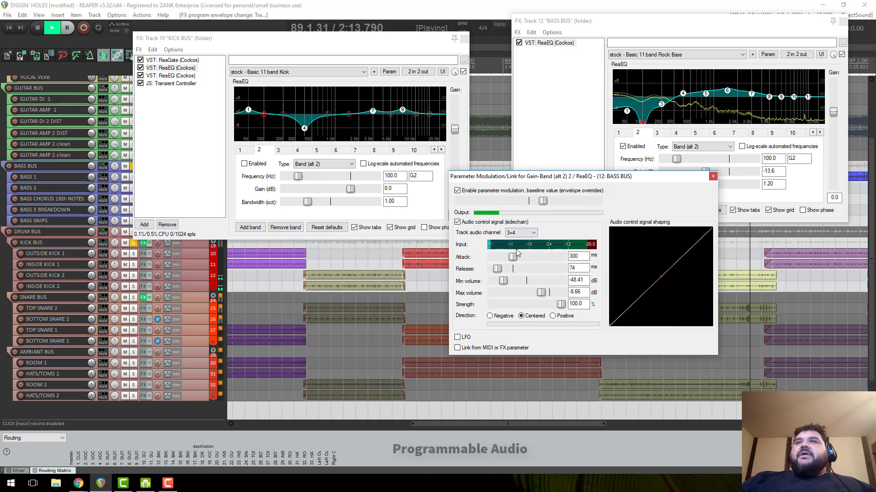
- Stop playback and close the KICK BUS effects, parameter modulation and BASS BUS effects windows
key("space")
left_click(464, 38)
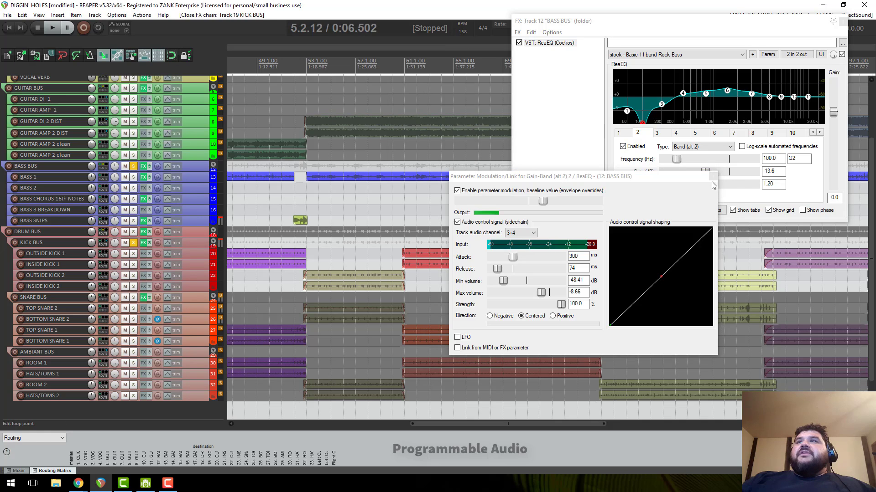
left_click(713, 175)
left_click(841, 21)
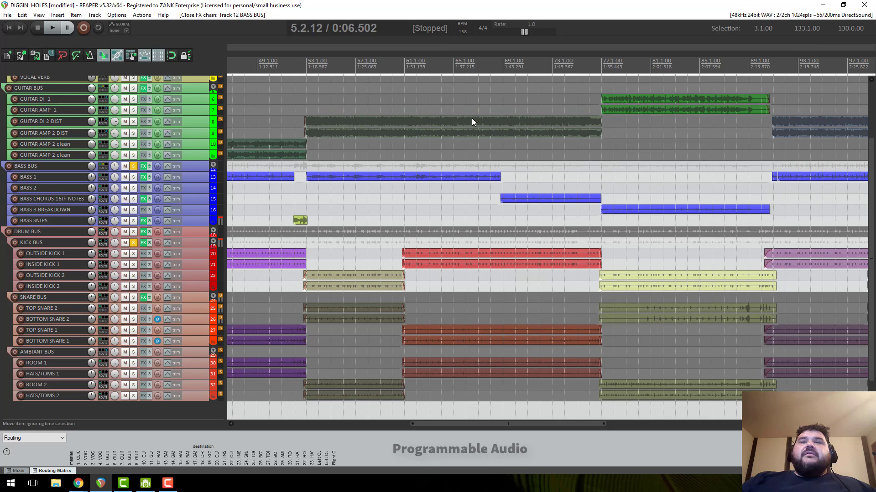
- Enlarge the OUTSIDE KICK 1 track's height and place the edit cursor at 61.2.25, just before the third kick hit
left_click(412, 63)
scroll(344, 247, "up", 6)
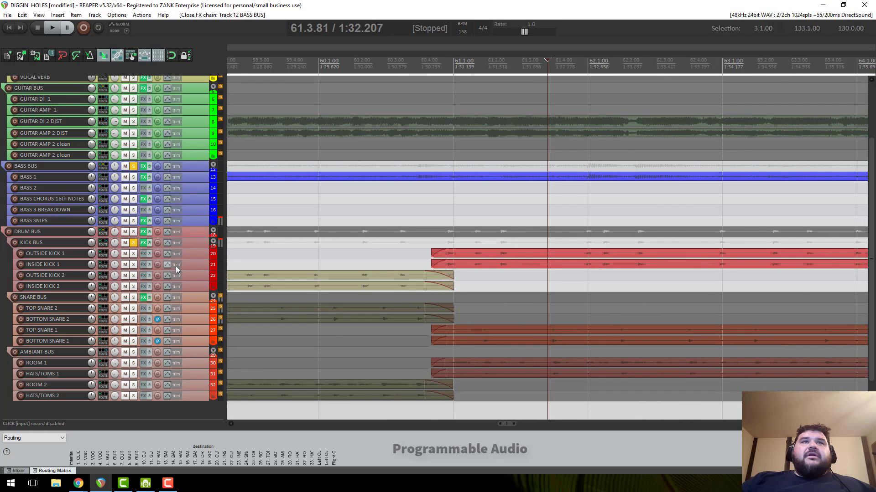
left_click_drag(196, 259, 228, 345)
left_click(495, 74)
scroll(534, 155, "up", 2)
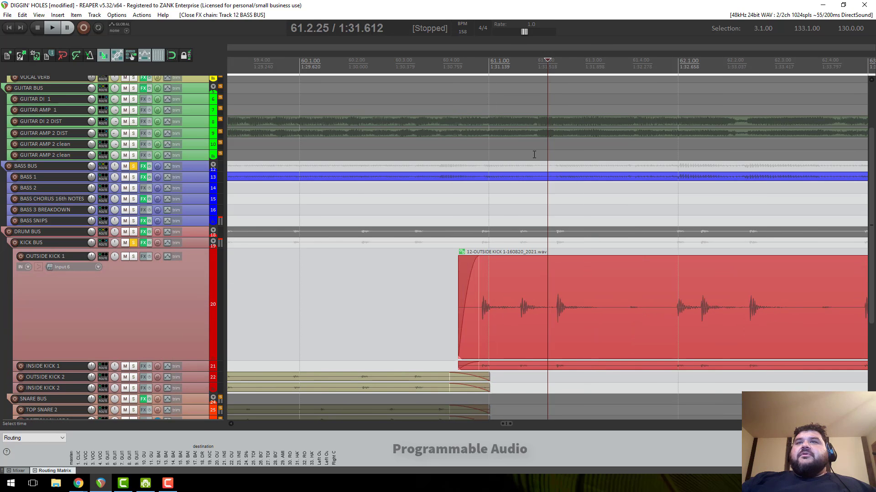
scroll(544, 163, "up", 3)
scroll(599, 304, "down", 3)
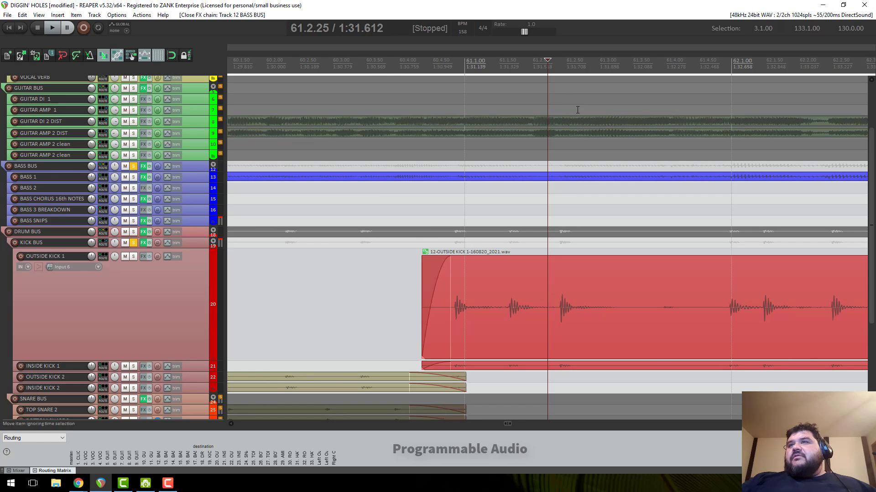
- Select the time range from 61.1.99 to 61.2.42, between the second and third kick hits
left_click_drag(568, 74, 610, 80)
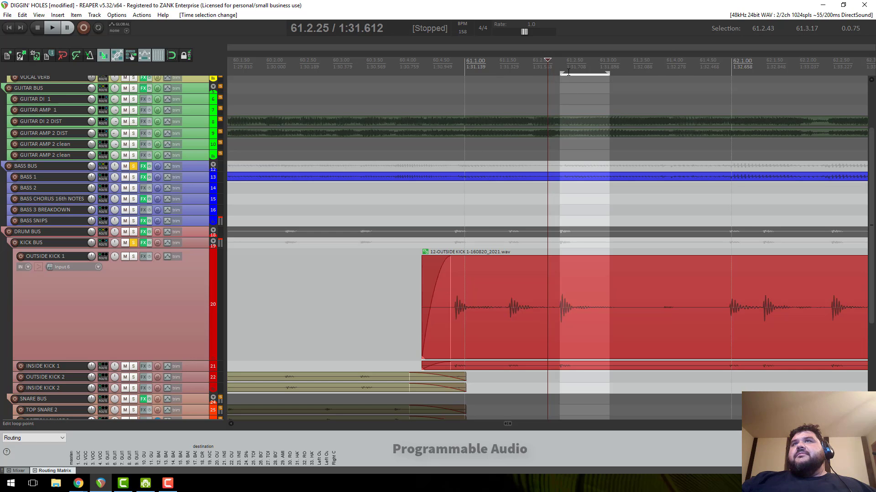
mouse_move(549, 74)
left_mouse_down()
mouse_move(557, 75)
mouse_move(530, 75)
mouse_move(557, 74)
left_mouse_up()
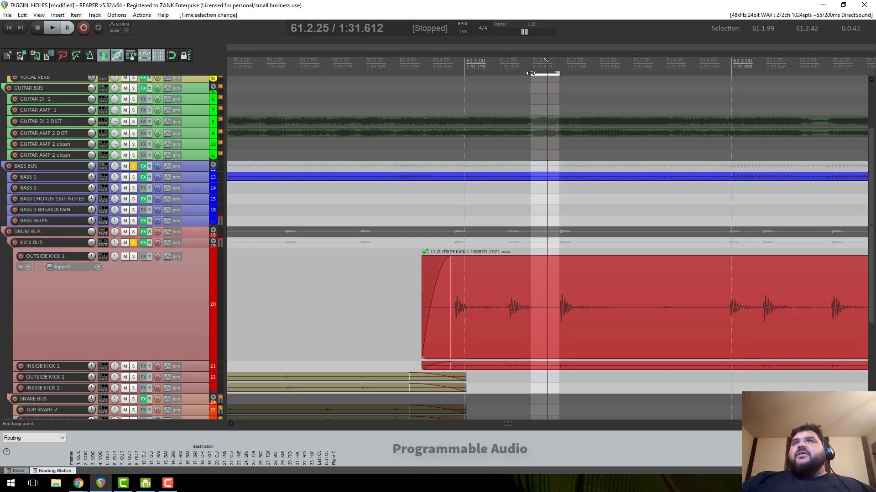
- Place the edit cursor at 61.1.80 in the second kick's tail and set the time selection from 61.1.81 to 61.1.98
left_click(513, 76)
scroll(517, 81, "up", 6)
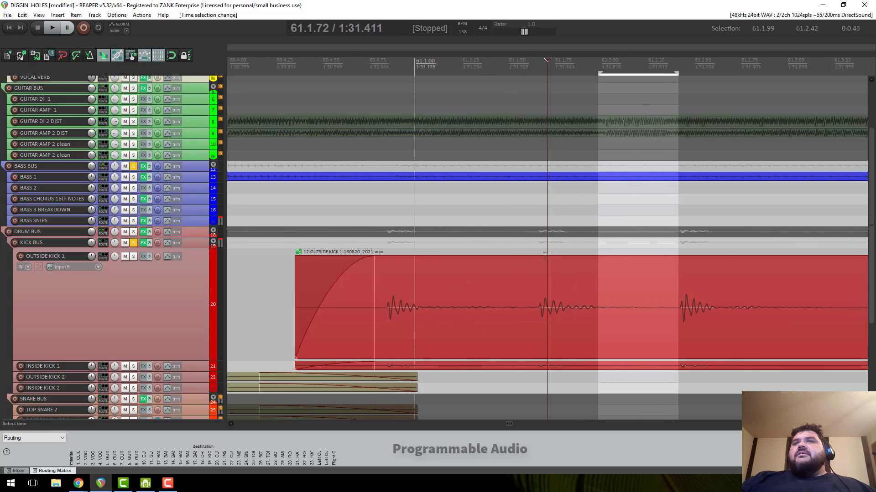
scroll(570, 206, "down", 4)
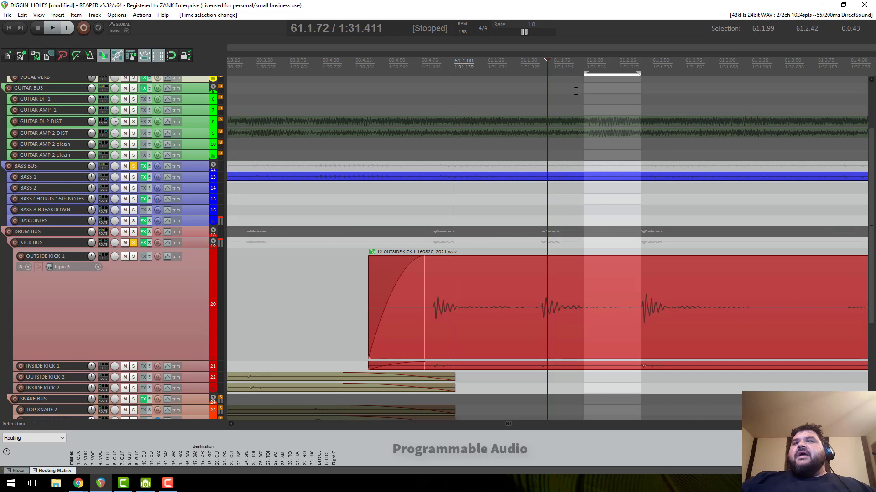
left_click(562, 71)
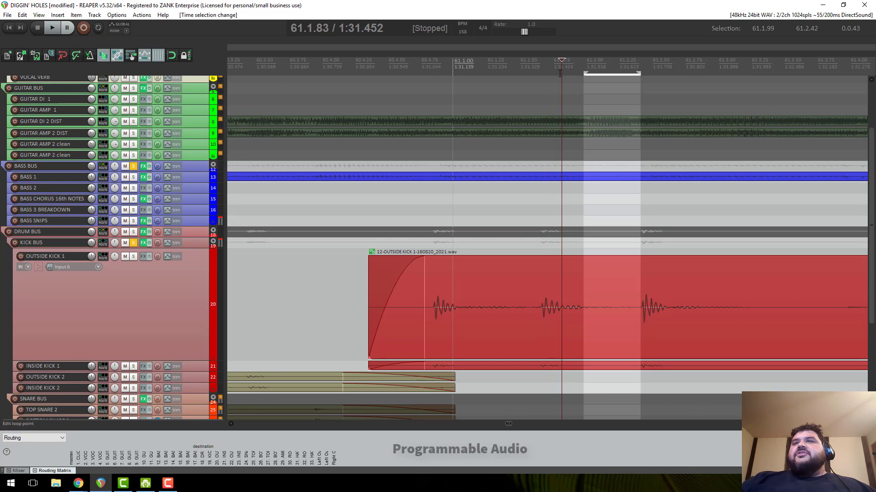
left_click(559, 73)
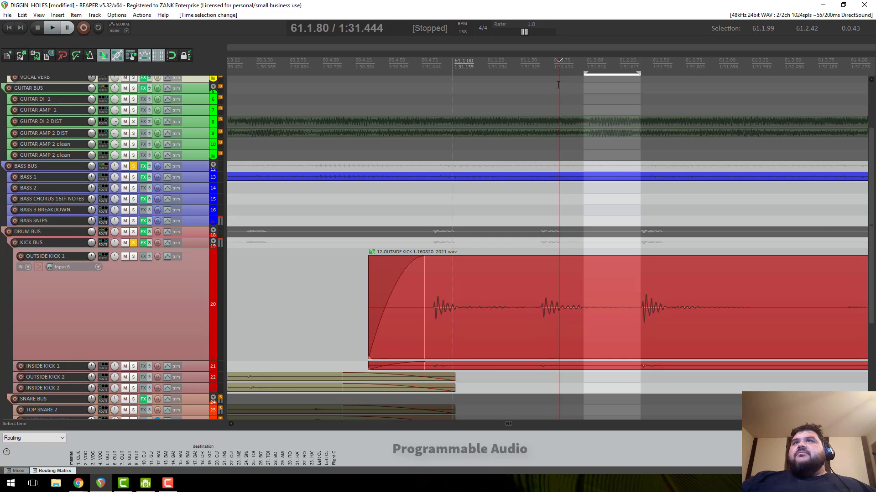
left_click_drag(557, 73, 625, 89)
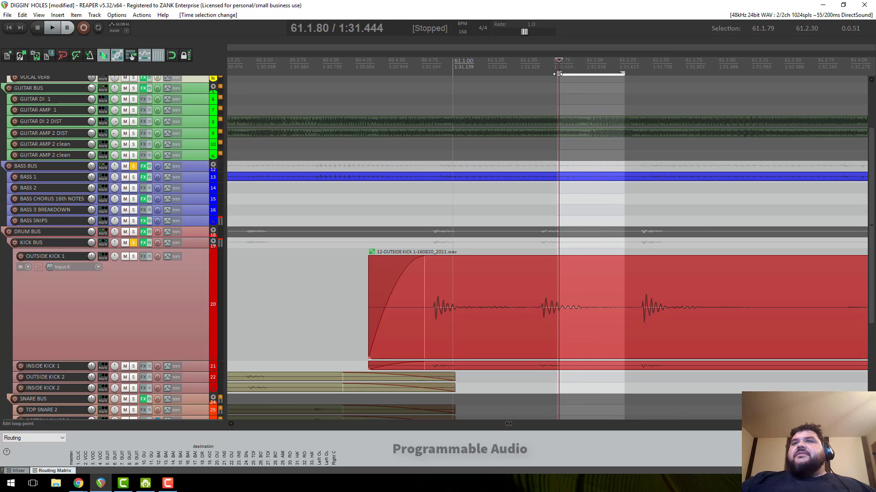
left_click_drag(557, 74, 559, 73)
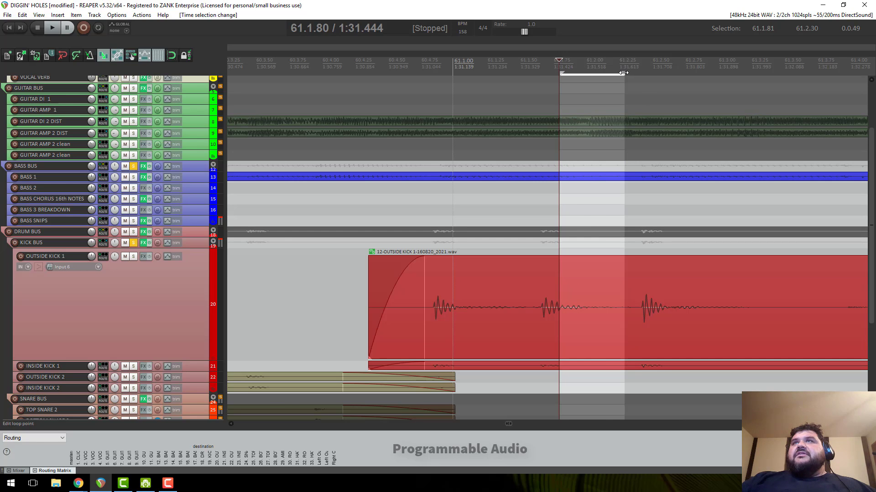
left_click_drag(624, 73, 582, 95)
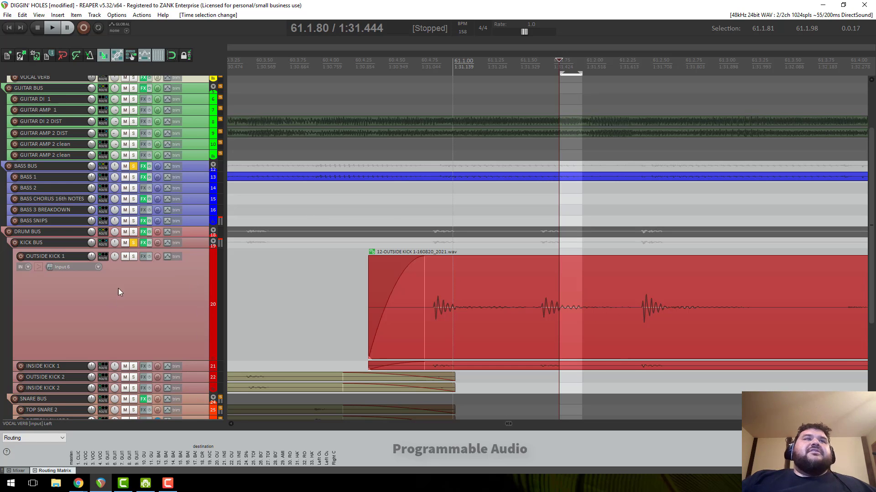
- Toggle the BASS BUS solo off and on, and open the BASS BUS and KICK BUS effects windows side by side
left_click(134, 167)
left_click(134, 166)
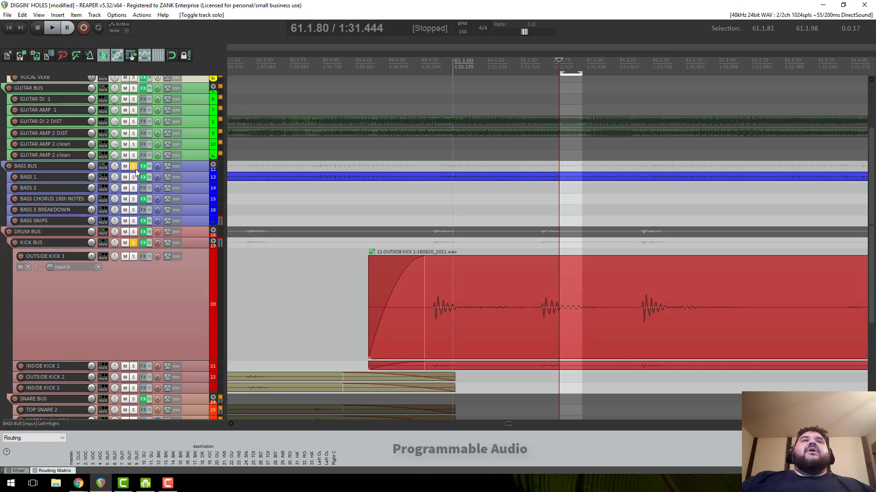
left_click(143, 167)
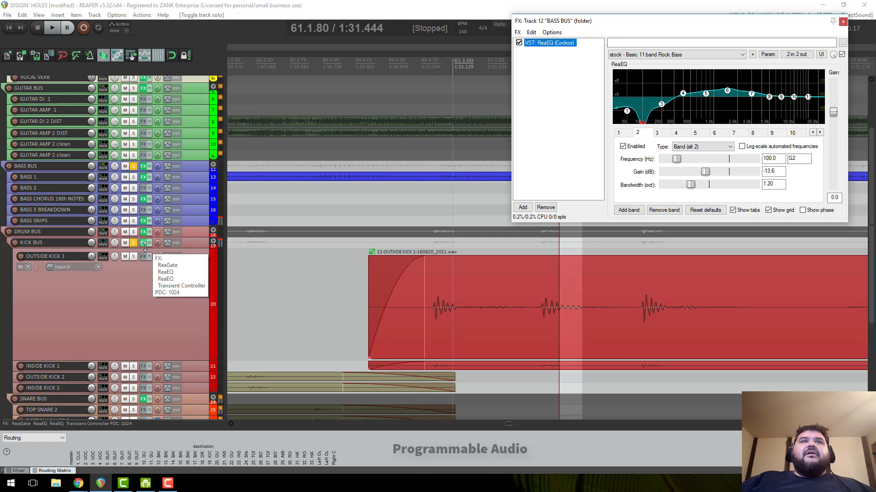
left_click(143, 242)
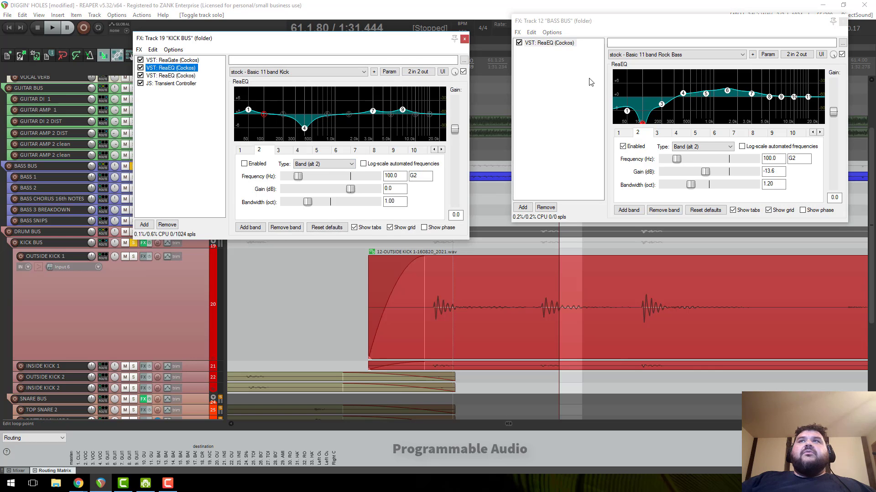
left_click_drag(383, 44, 383, 62)
- Play back the buses, try to raise the bass ReaEQ's band 2 gain by hand, and stop playback
key("space")
left_click_drag(642, 122, 642, 82)
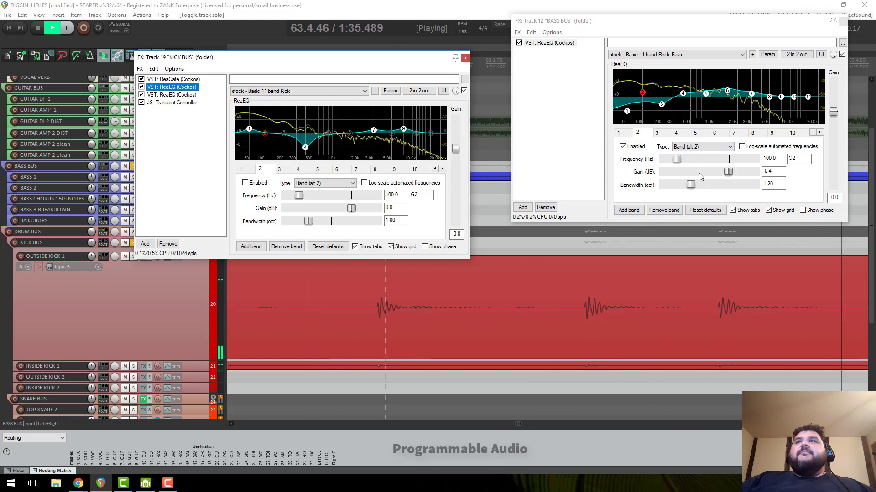
key("space")
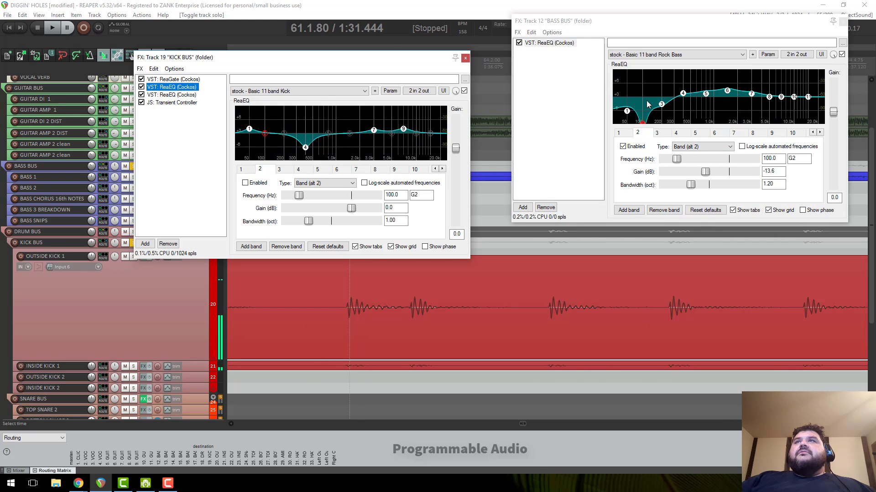
- Touch the bass ReaEQ's band 2 gain and open its parameter modulation settings
left_click(642, 123)
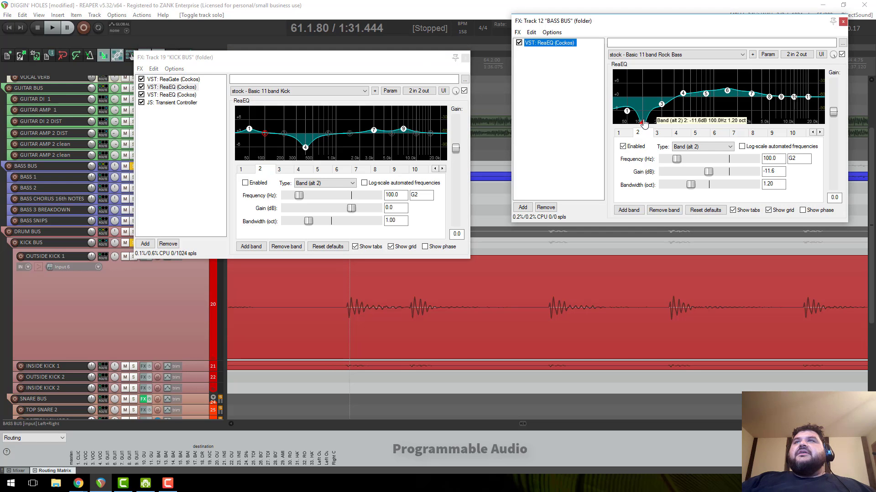
left_click_drag(644, 124, 643, 125)
left_click(768, 56)
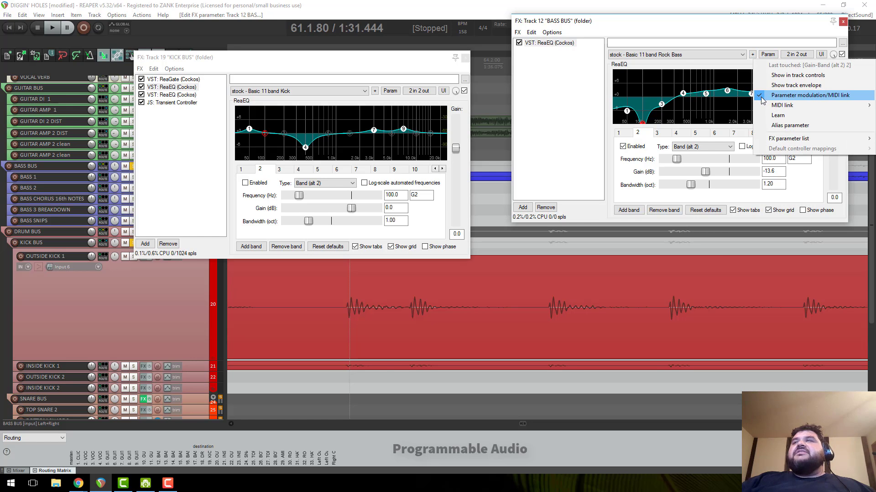
left_click(781, 96)
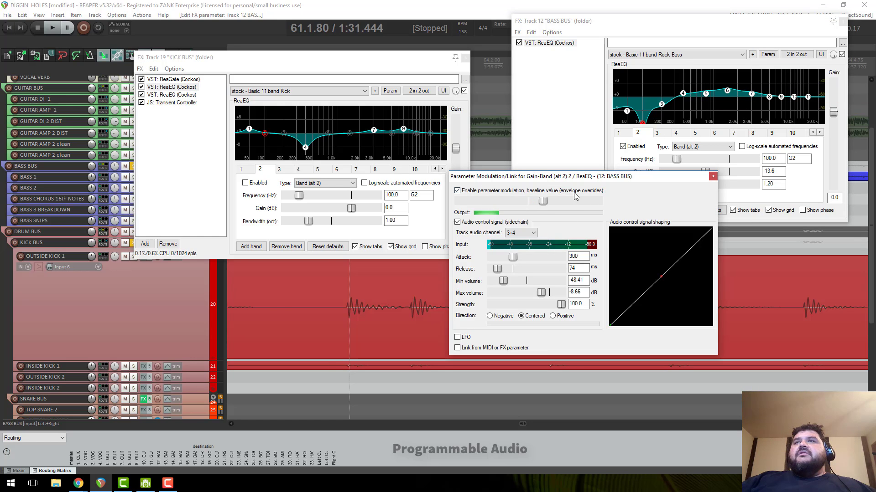
- During playback, shorten the sidechain modulation's release to 17 ms and its attack to 17 ms, and stop playback
key("space")
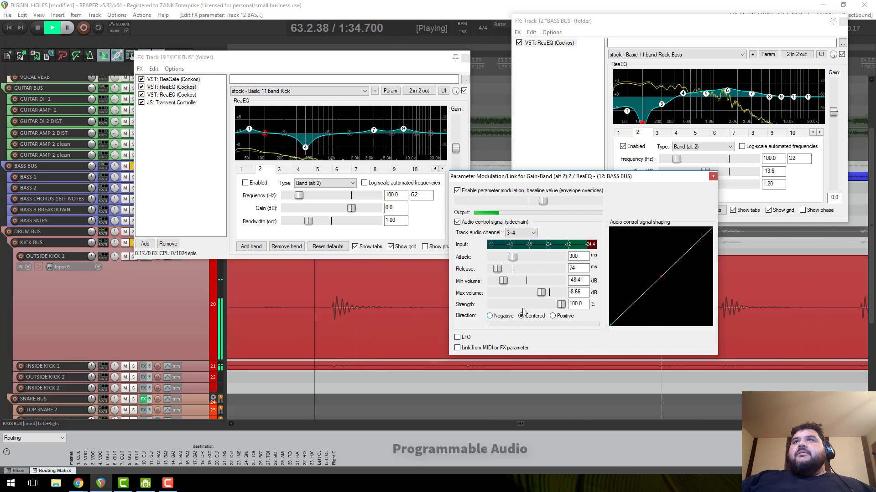
left_click_drag(499, 270, 496, 273)
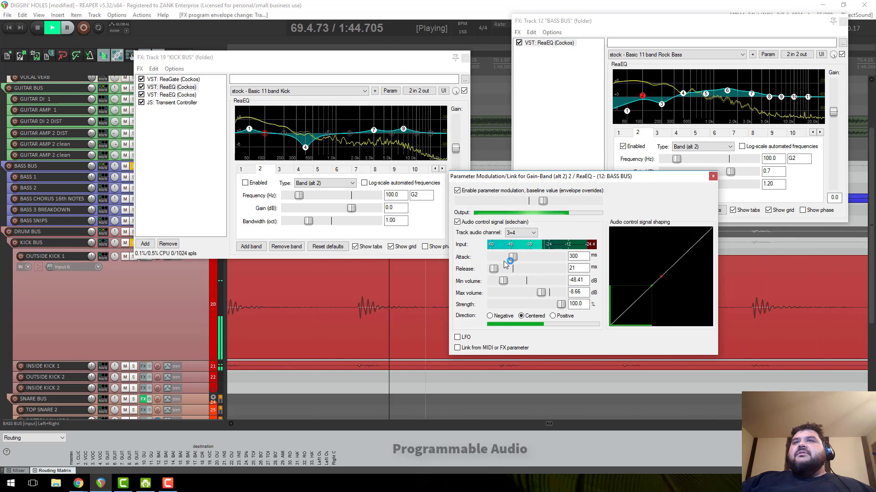
left_click_drag(494, 273, 494, 273)
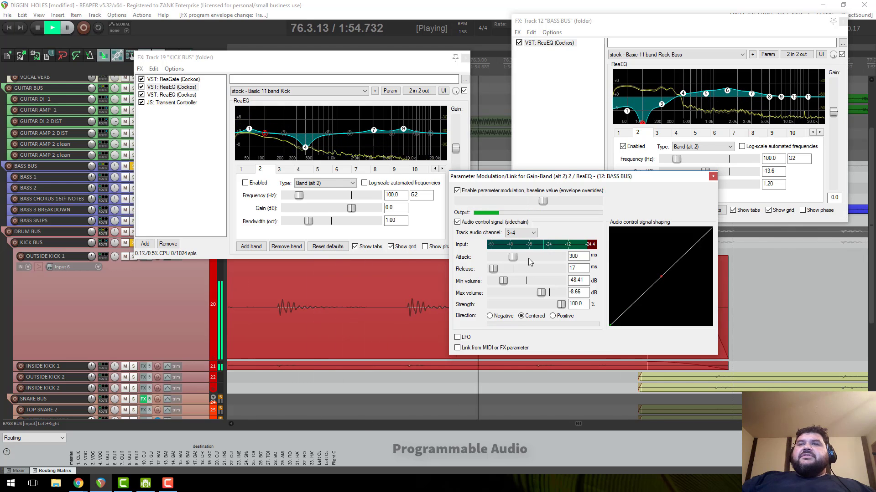
key("space")
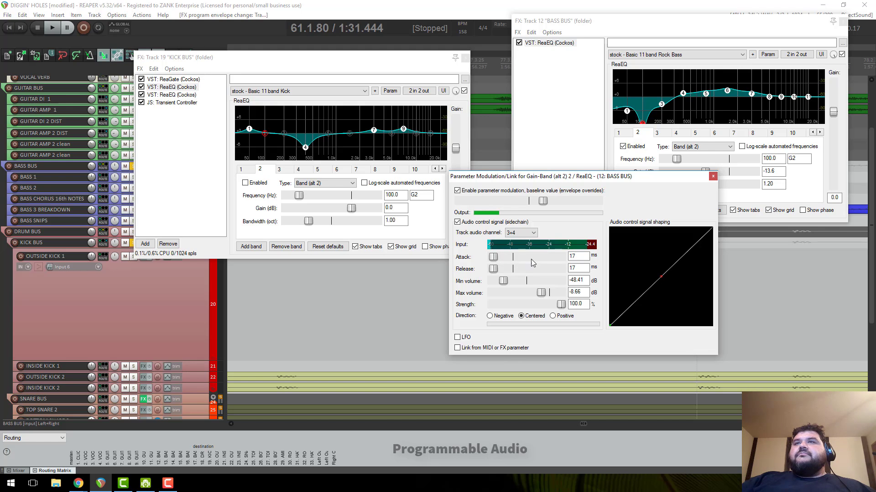
- Restart playback and set the modulation direction to Negative with a strength of 43%
key("space")
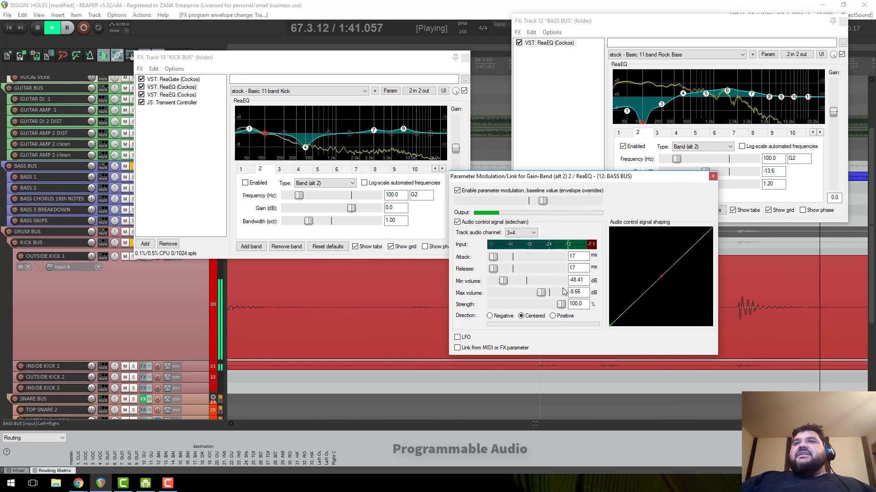
left_click_drag(561, 304, 508, 313)
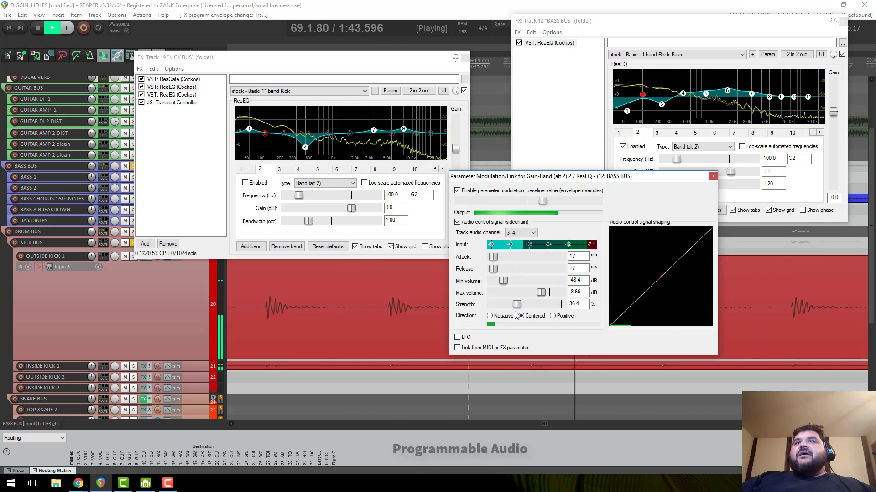
left_click(489, 316)
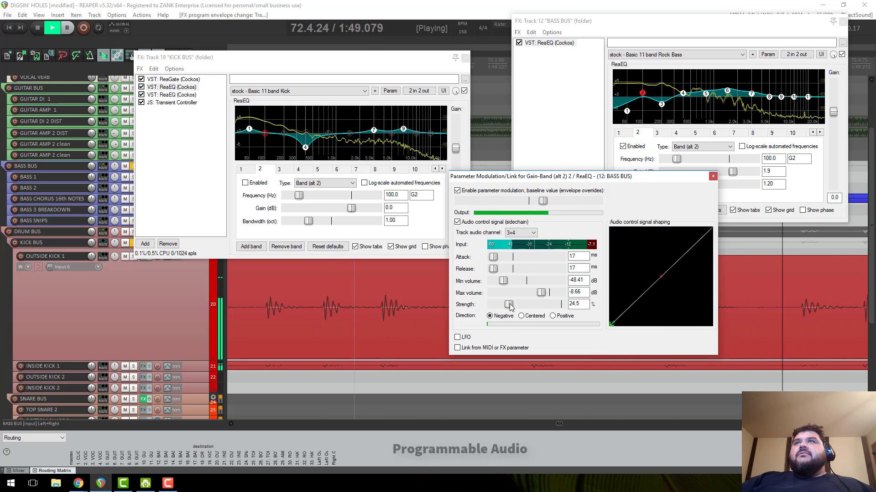
left_click_drag(510, 306, 523, 307)
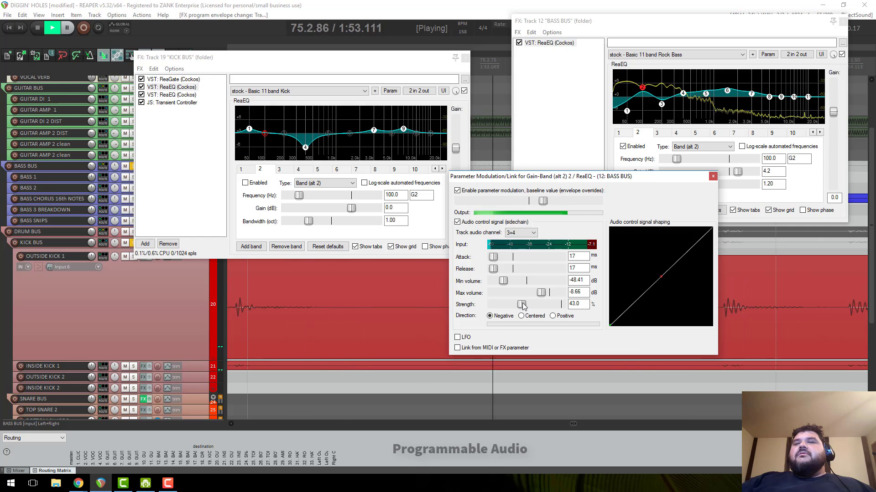
- Arrange the modulation and KICK BUS windows around the BASS BUS EQ and toggle parameter modulation during playback to compare, ending with it disabled
left_click_drag(660, 179, 700, 172)
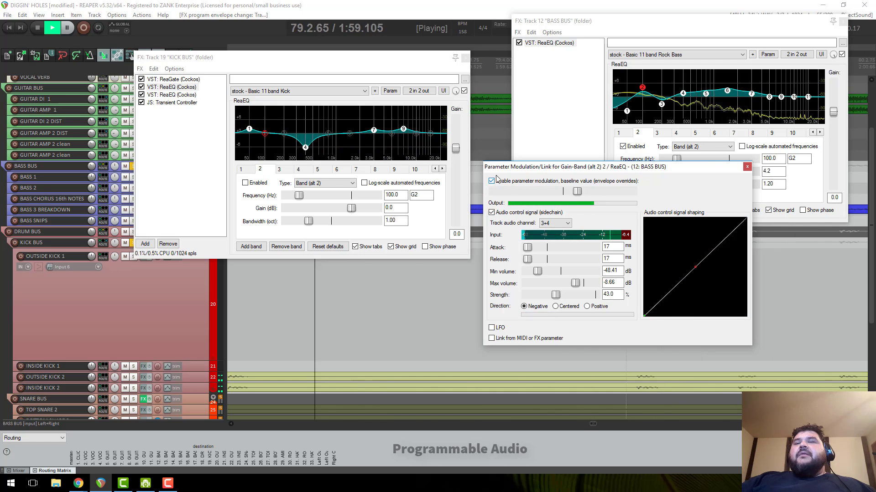
left_click_drag(497, 177, 523, 253)
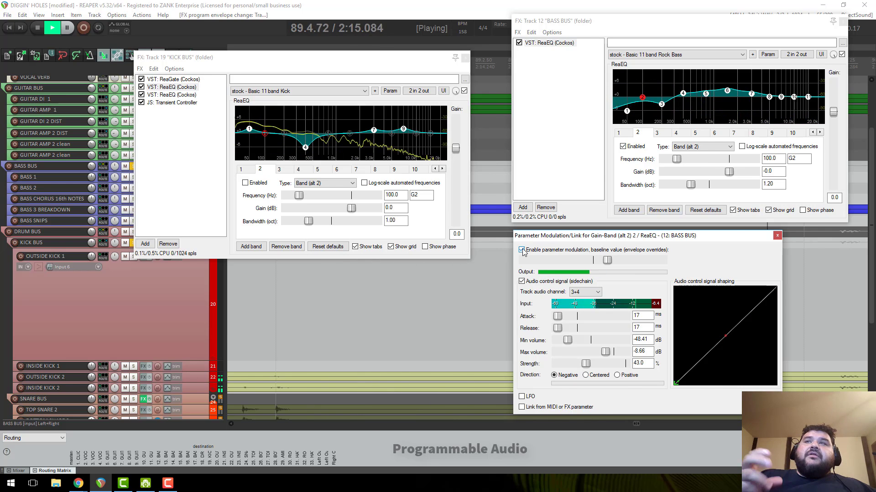
left_click(522, 250)
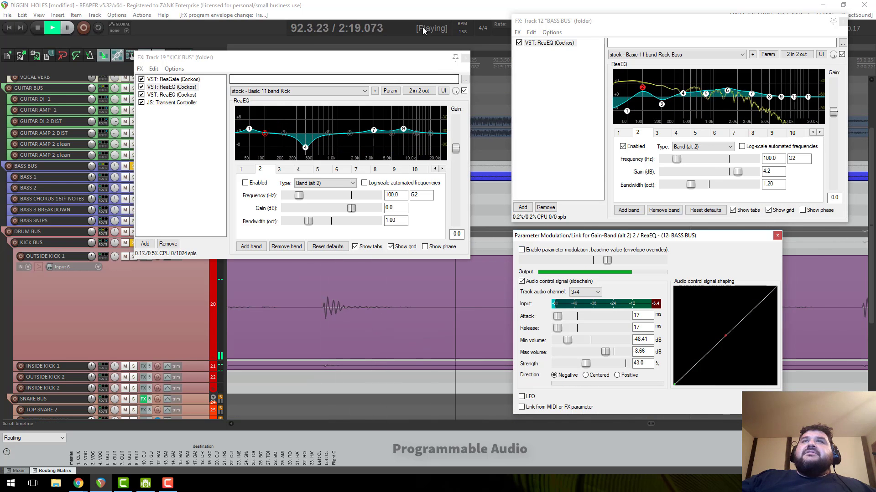
left_click_drag(409, 57, 445, 22)
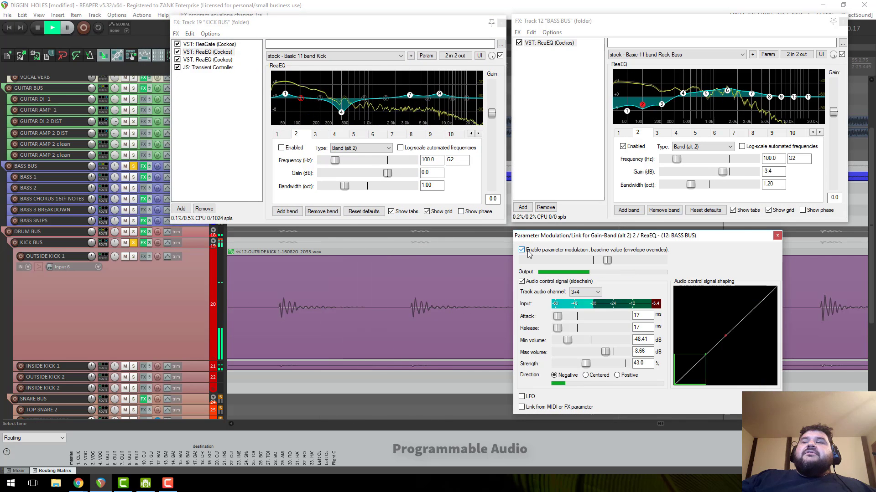
left_click(523, 251)
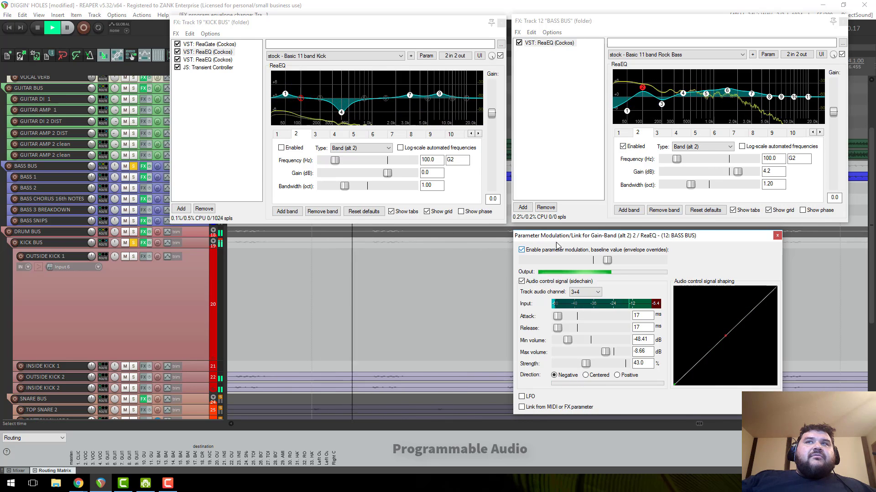
left_click_drag(557, 240, 556, 235)
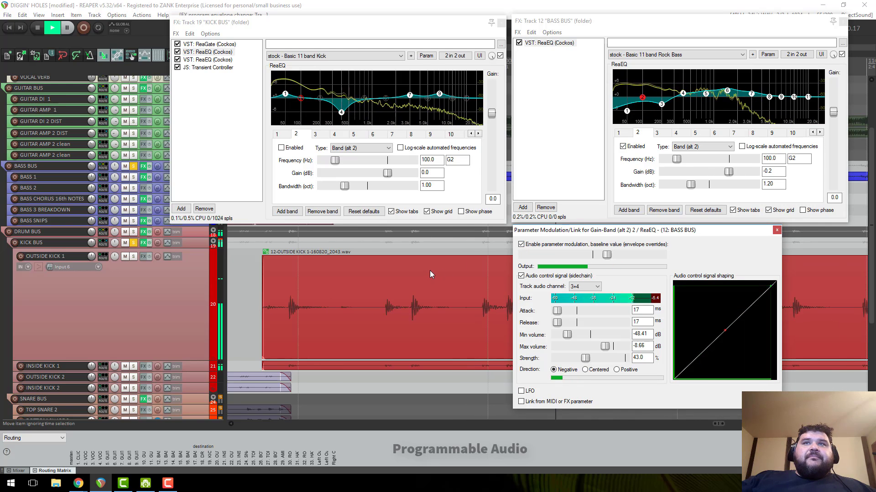
left_click(522, 247)
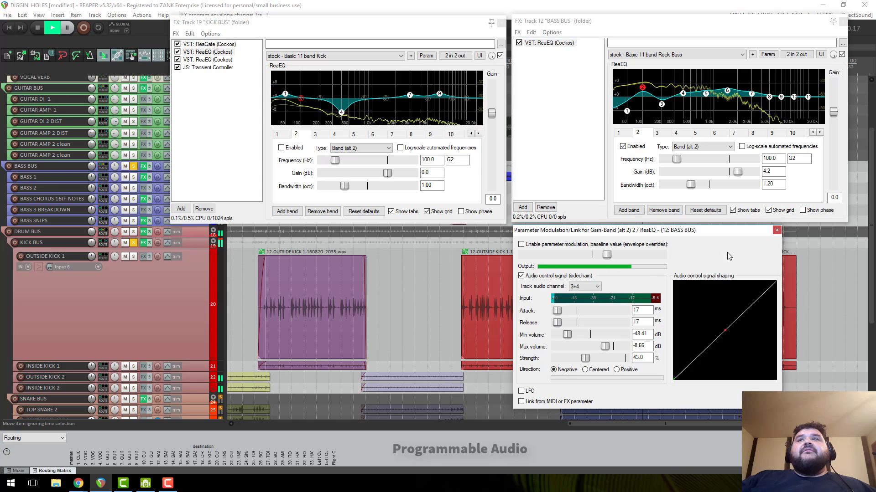
- Close the bass EQ's parameter modulation settings, stop playback, and close the KICK BUS and BASS BUS effects windows
left_click(777, 230)
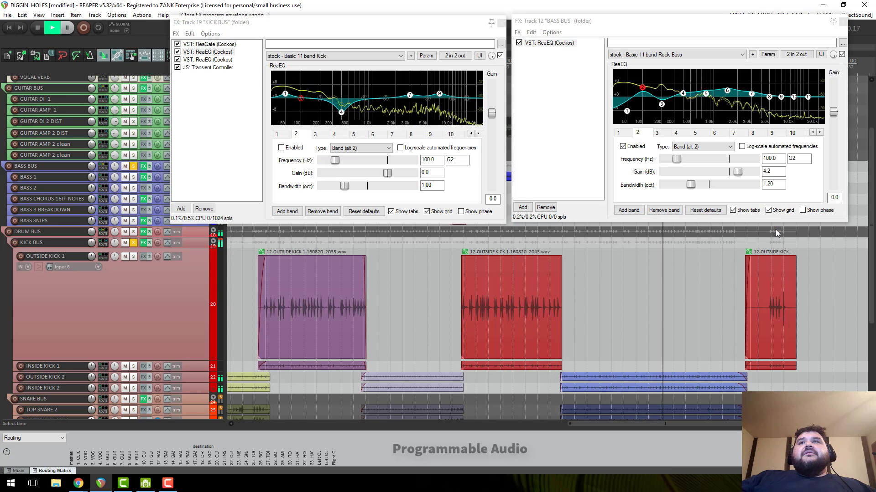
key("space")
left_click(501, 23)
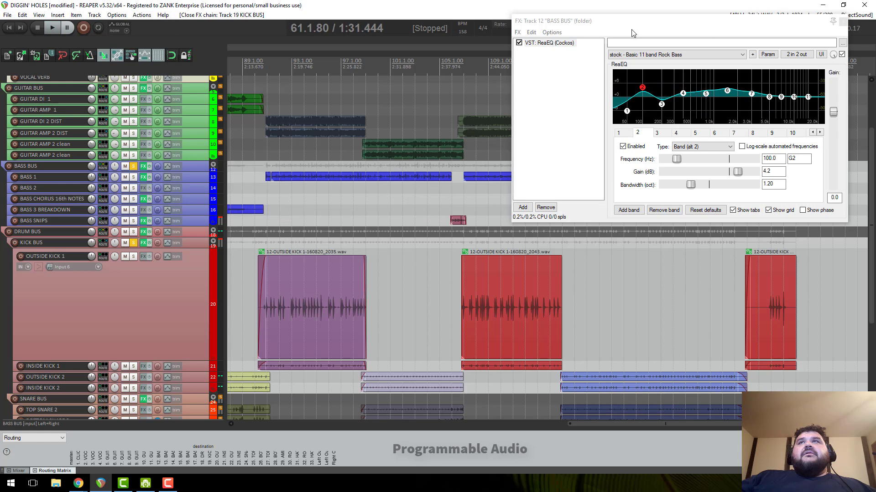
left_click(842, 22)
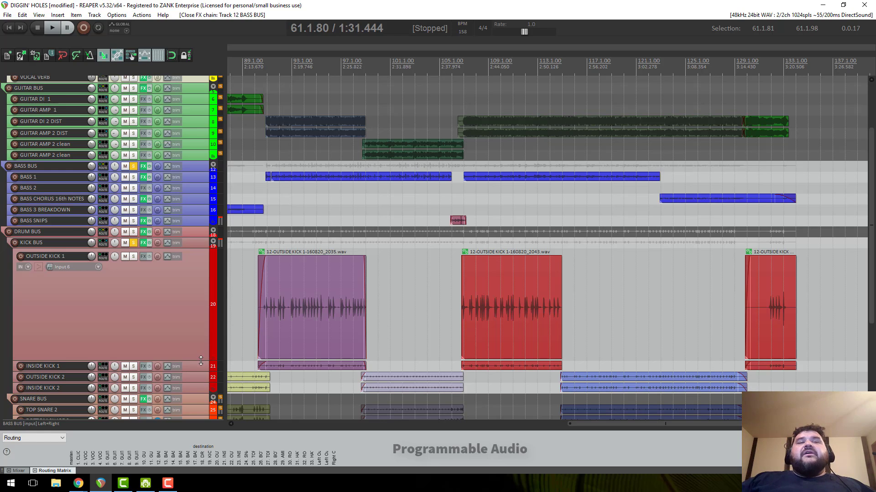
- Reduce the height of the OUTSIDE KICK 1 track and slightly enlarge the DRUM BUS track
left_click_drag(201, 361, 168, 278)
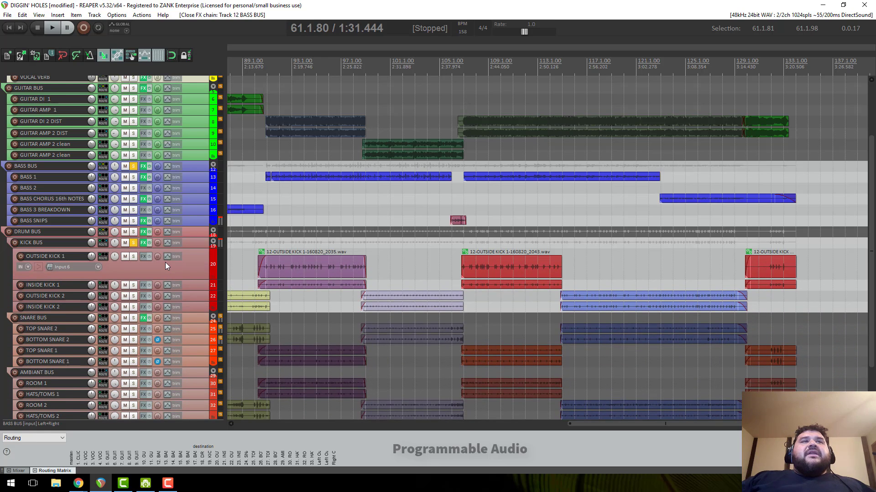
scroll(165, 266, "down", 2)
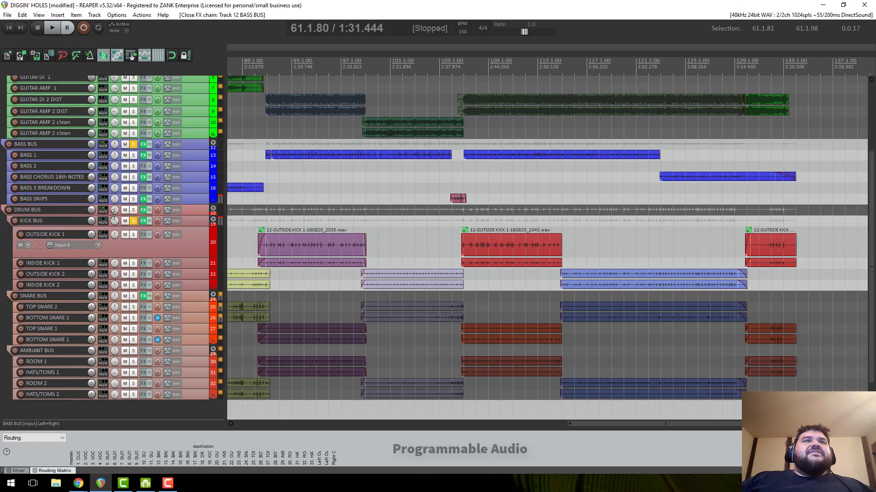
left_click_drag(113, 215, 113, 220)
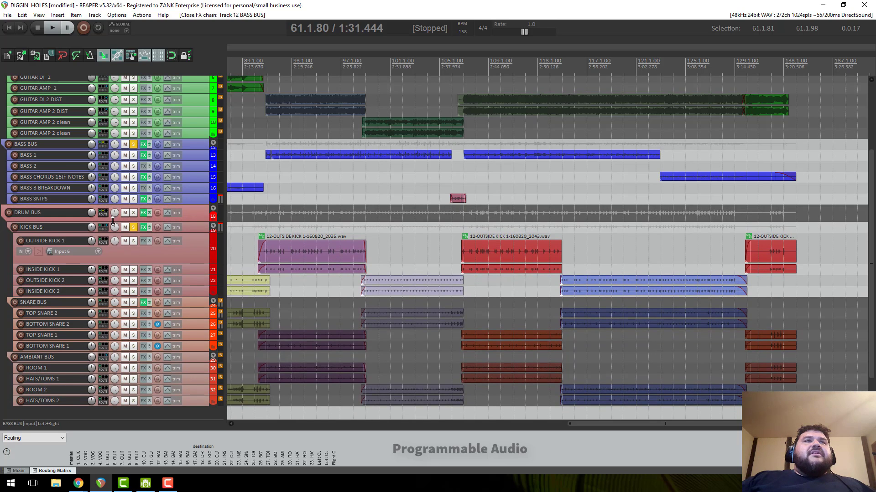
- Add ReaXcomp after ReaEQ in the BASS BUS effects chain and move the effects window toward the middle
left_click(144, 145)
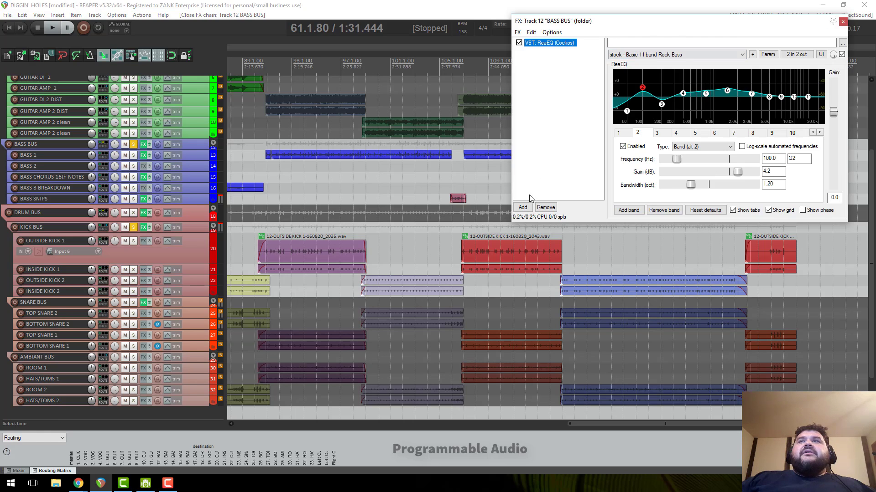
left_click(523, 207)
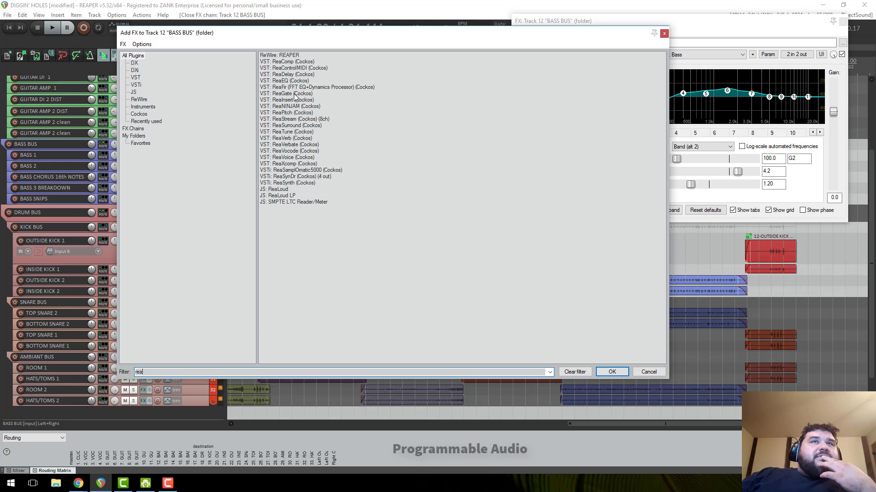
double_click(287, 168)
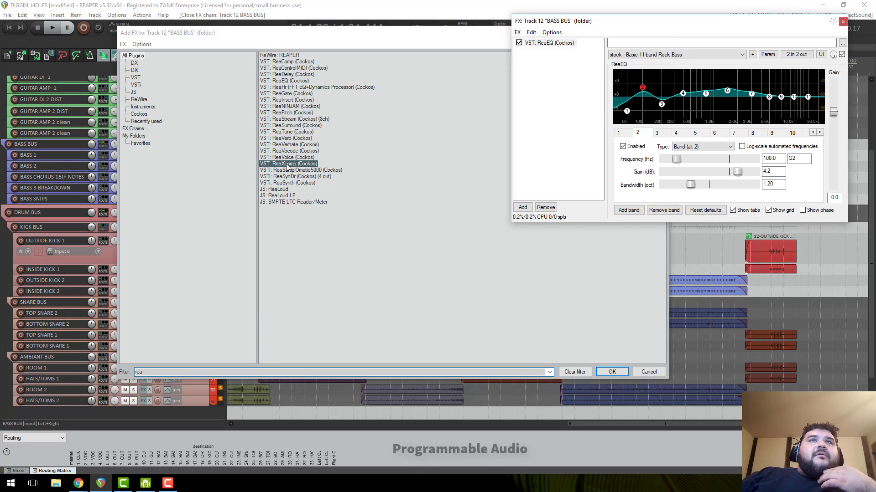
left_click_drag(696, 23, 454, 114)
mouse_move(404, 167)
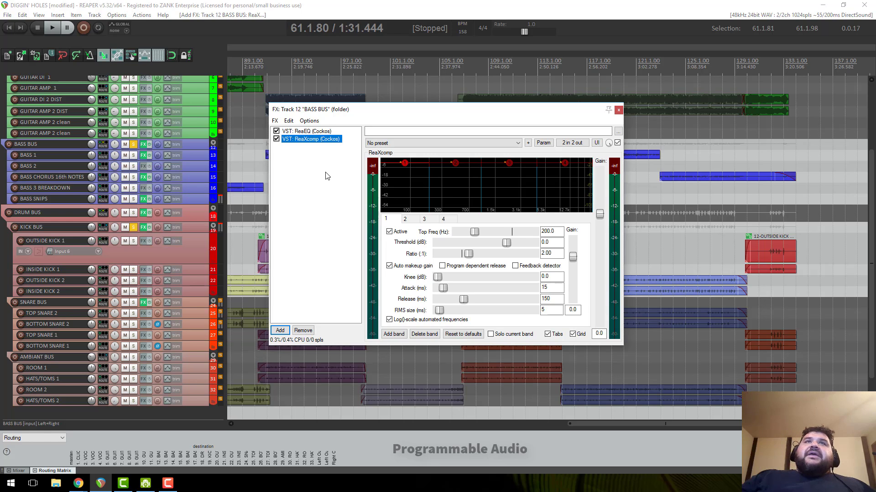
- Lower ReaXcomp band 1's threshold to -23.6 dB and open its parameter modulation settings over the effects window
left_click_drag(404, 163, 406, 188)
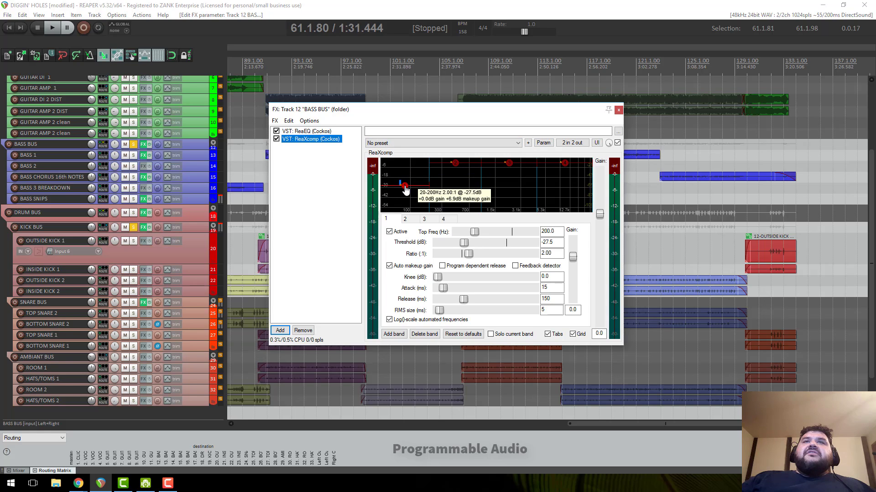
left_click_drag(406, 191, 406, 192)
left_click(542, 143)
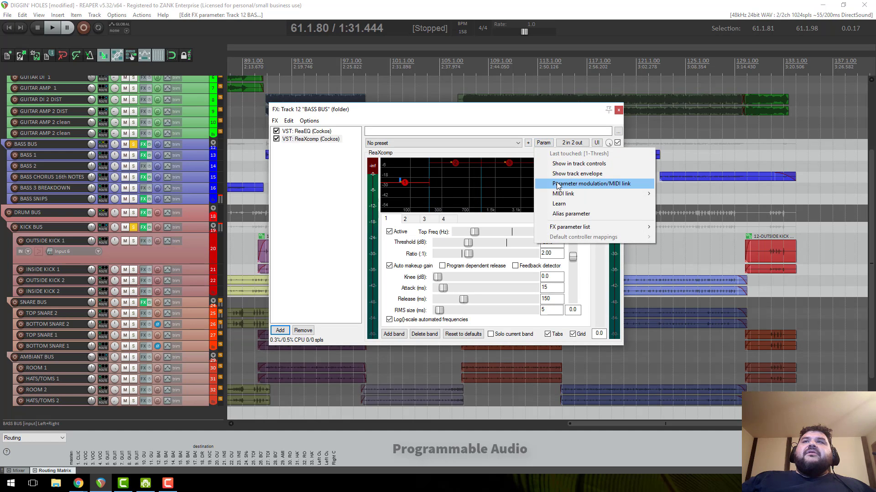
left_click(594, 187)
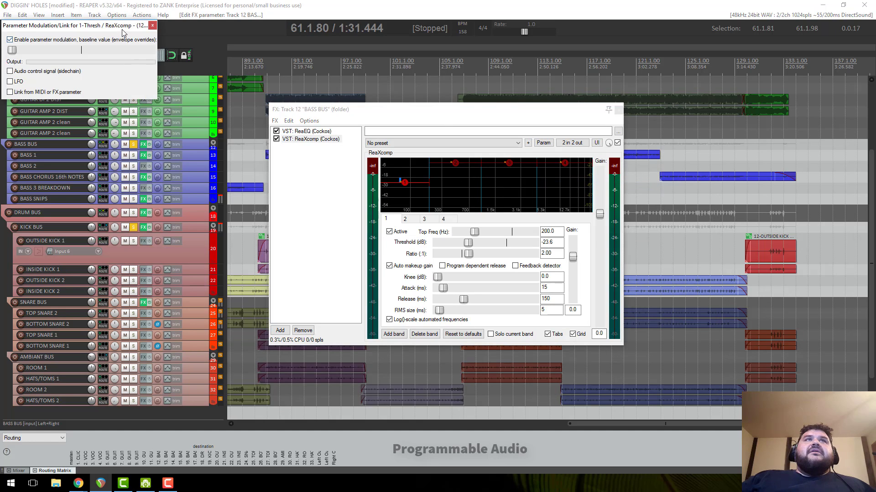
left_click_drag(123, 17, 496, 177)
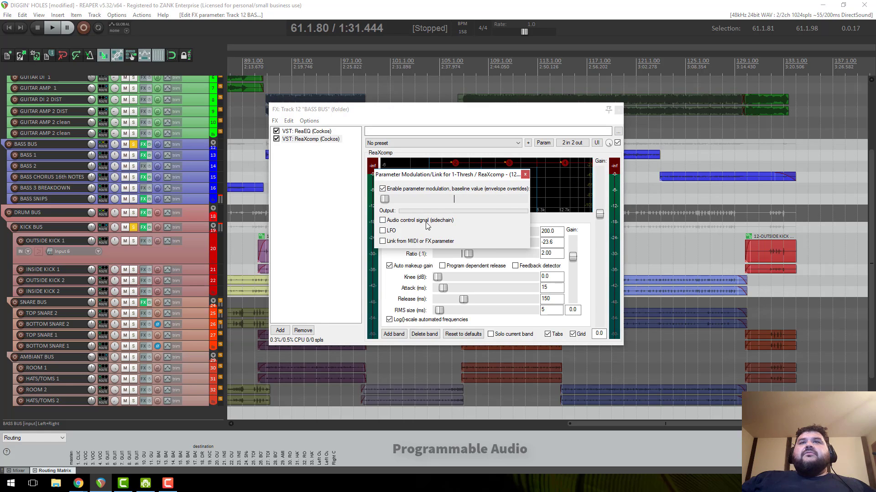
- Enable the audio control signal for the threshold modulation, set its track audio channel to 3+4, and start playback
left_click(383, 220)
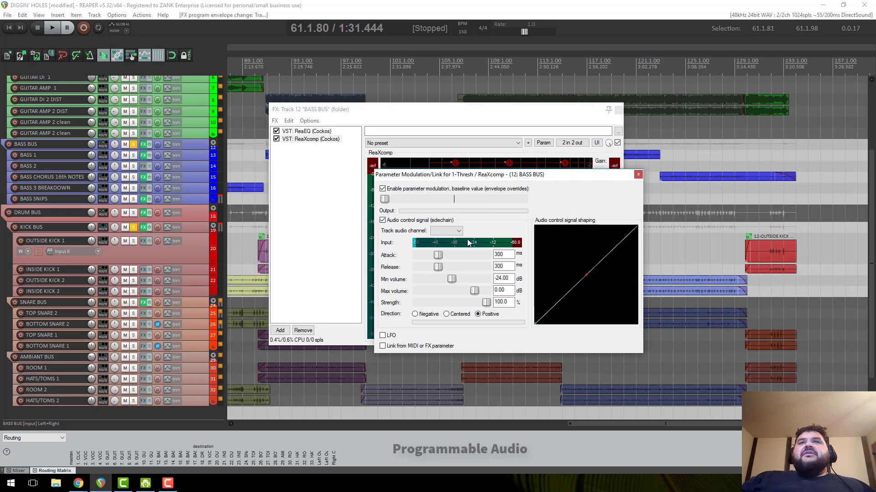
left_click(456, 232)
left_click(440, 269)
key("space")
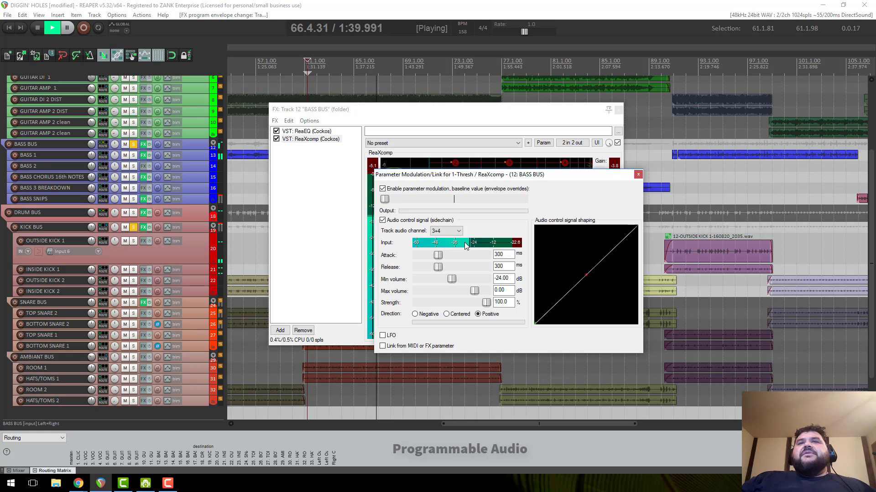
- Arrange the BASS BUS effects window and the threshold modulation settings side by side
left_click_drag(456, 174, 609, 148)
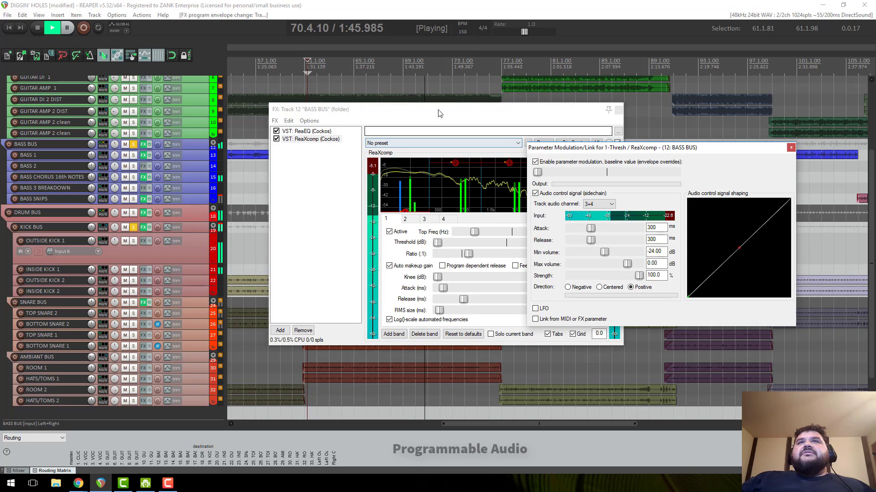
left_click_drag(439, 112, 319, 85)
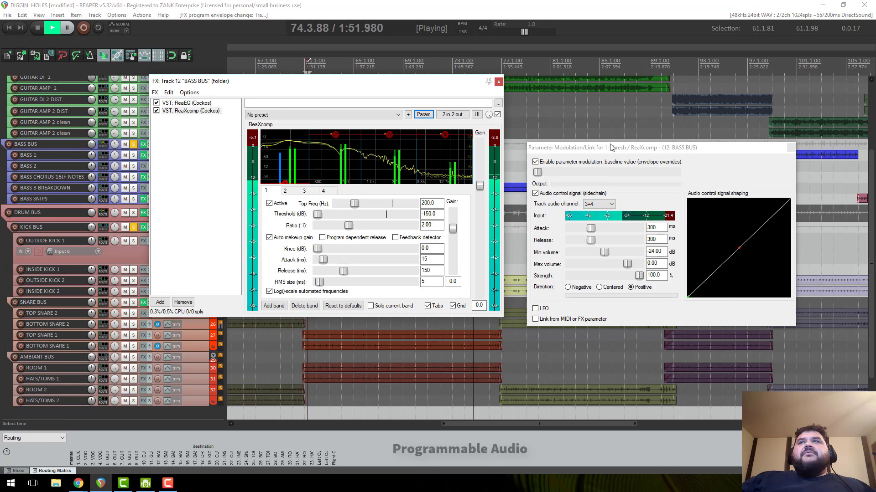
left_click_drag(614, 151, 593, 104)
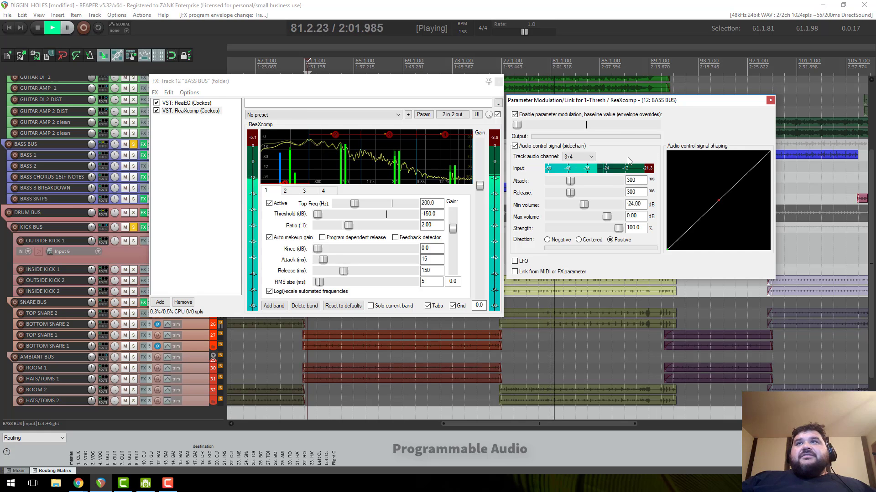
left_click_drag(615, 100, 618, 81)
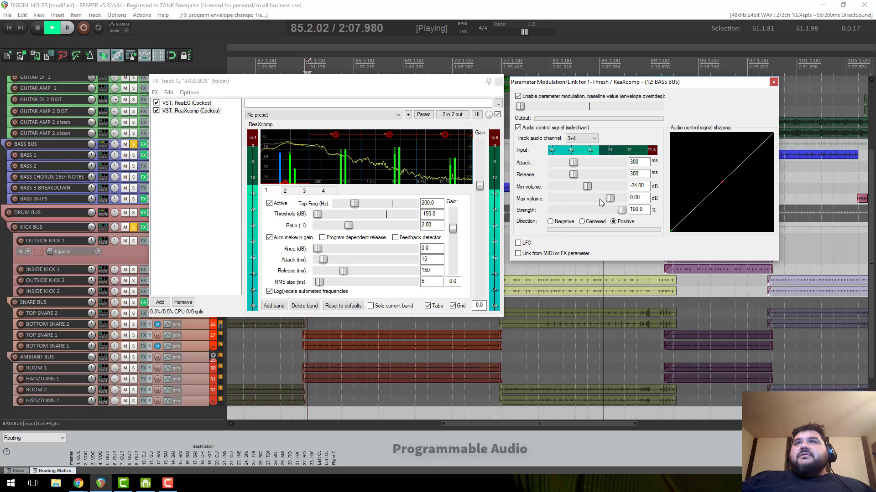
- Set the modulation direction to Negative with 31.7% strength and raise the baseline to bring band 1's threshold to -19.2 dB
left_click_drag(600, 212, 574, 219)
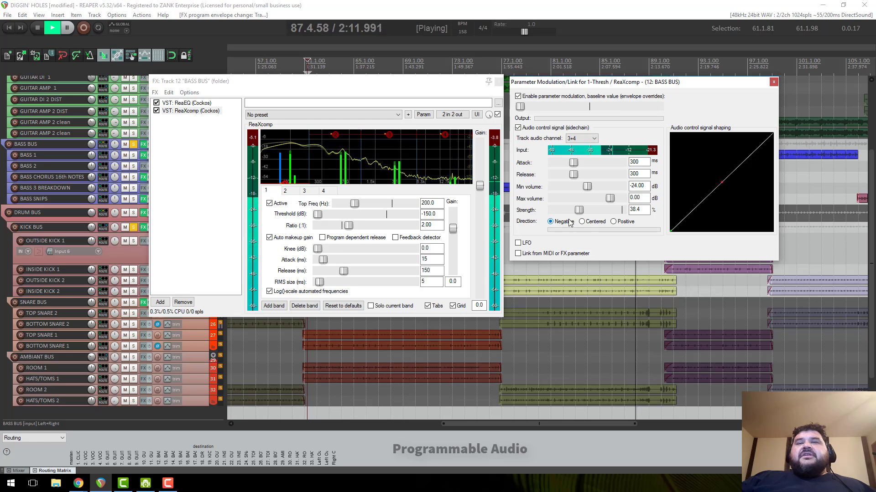
left_click_drag(519, 106, 537, 109)
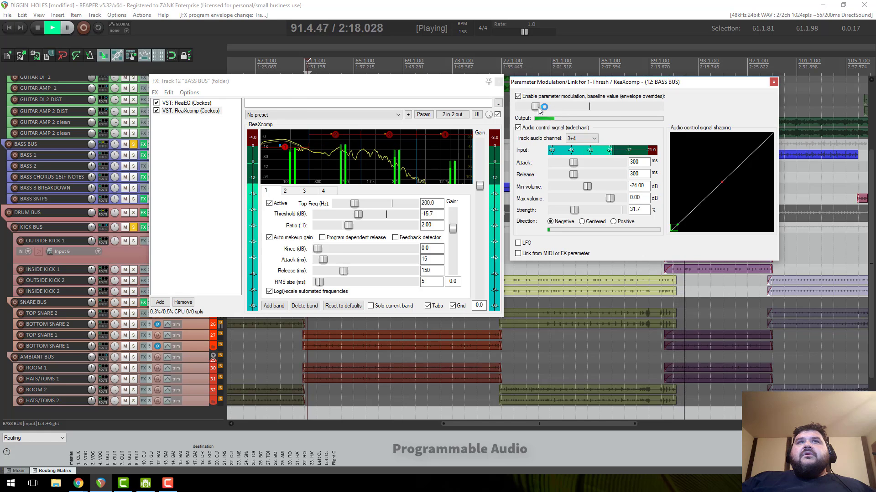
left_click_drag(537, 106, 531, 106)
- Observe band 1's compression and output level during playback, and inspect the settings of ReaXcomp bands 3 and 4
mouse_move(287, 151)
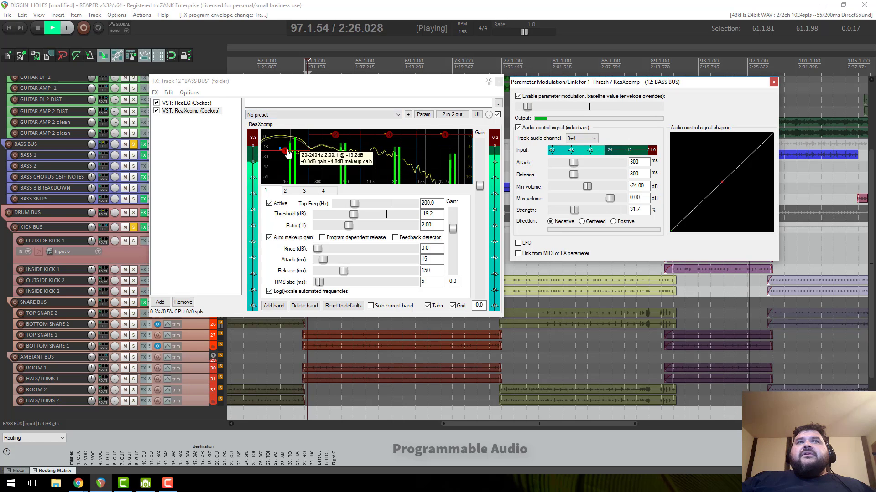
left_click(498, 137)
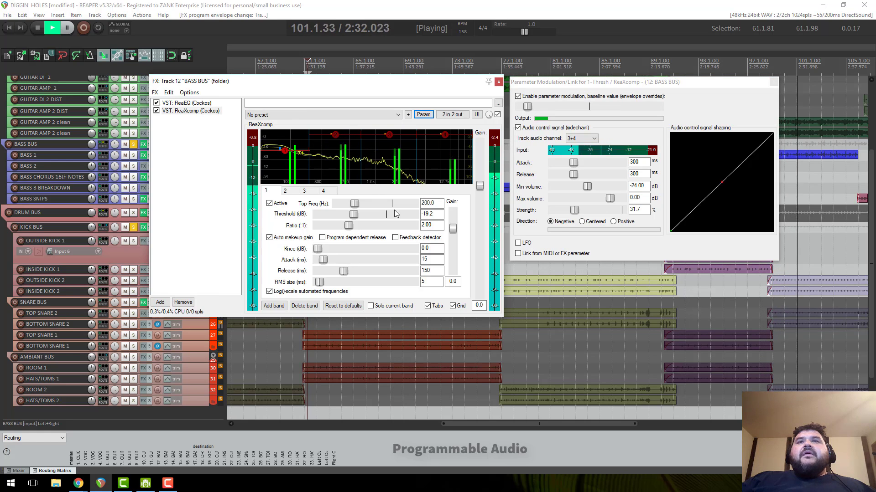
mouse_move(286, 155)
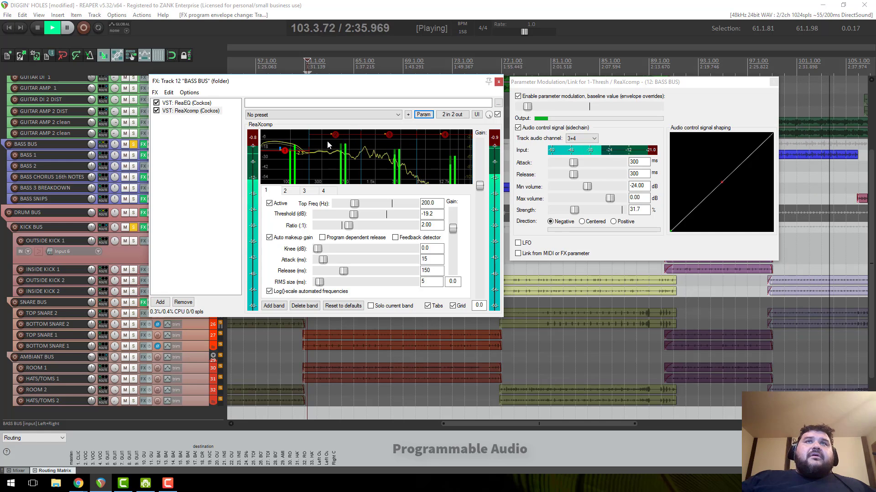
left_click(389, 135)
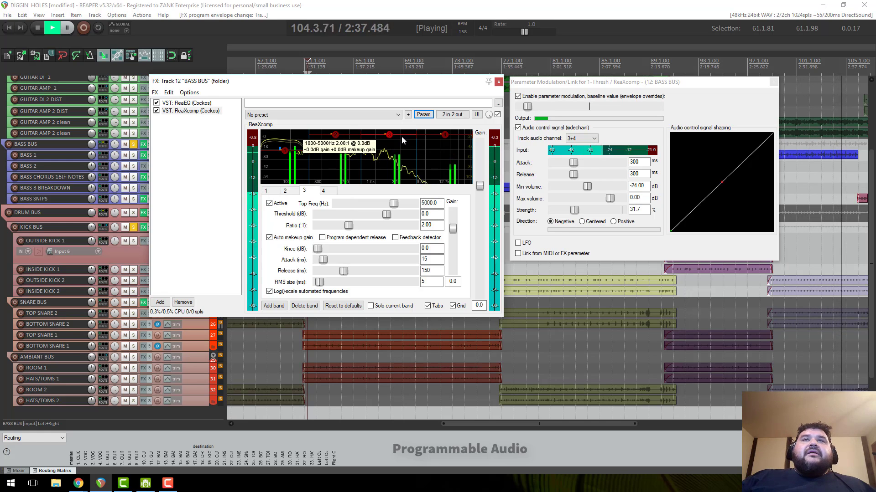
left_click(444, 135)
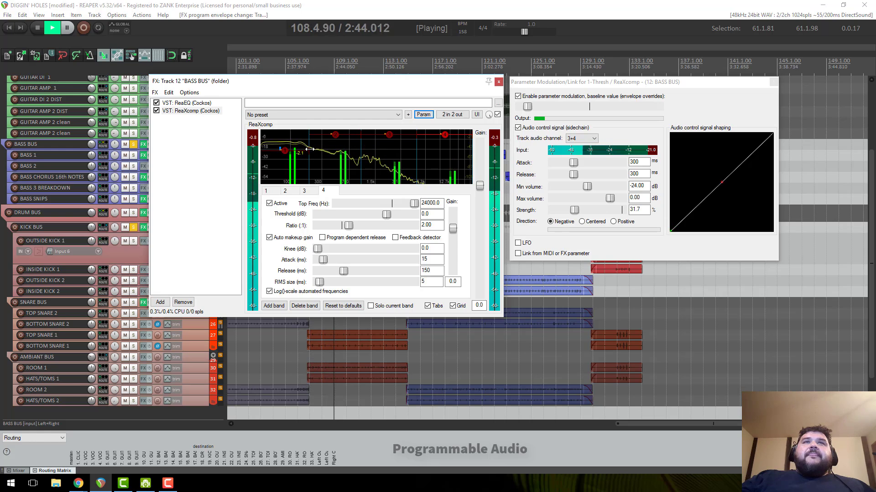
- Stop playback to set band 1's top frequency to 151.3 Hz, and restart it to shorten the band's release to 17 ms
key("space")
left_click_drag(310, 149, 295, 149)
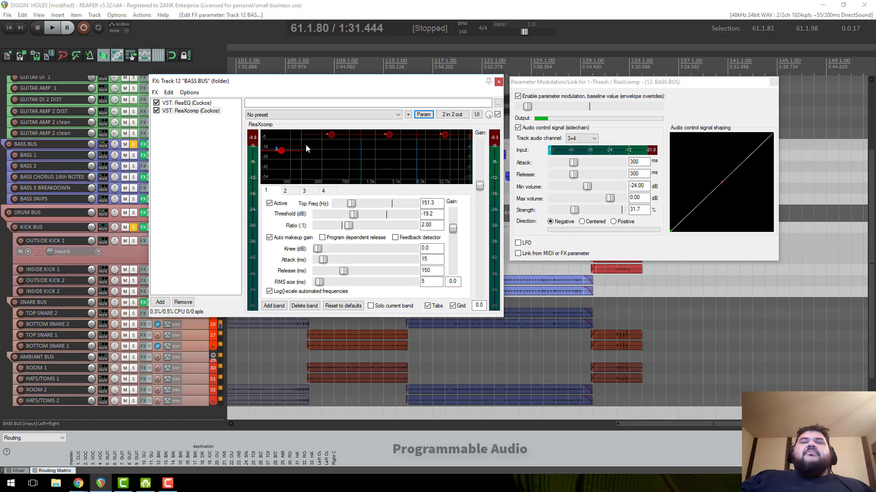
key("space")
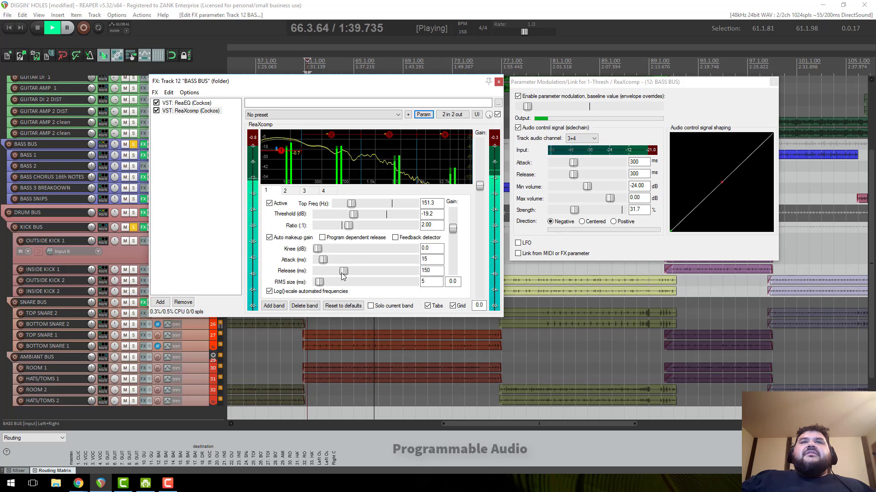
left_click_drag(342, 273, 326, 274)
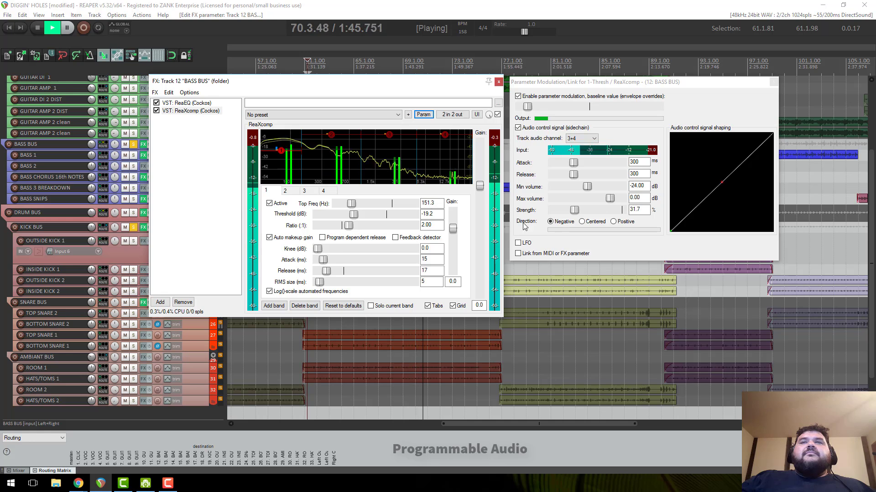
- Raise the modulation baseline to bring band 1's threshold to -15.5 dB and set the modulation strength to 73.9% during playback
left_click_drag(575, 210, 582, 211)
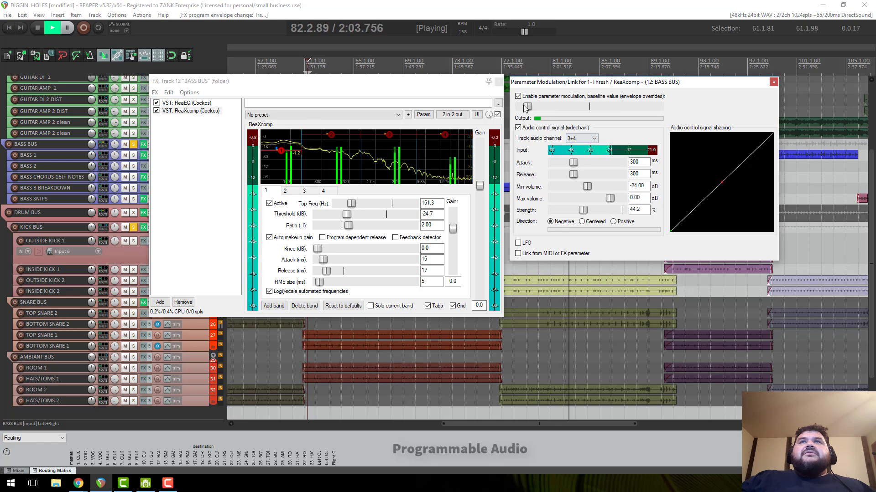
mouse_move(527, 106)
left_mouse_down()
mouse_move(544, 106)
mouse_move(514, 107)
mouse_move(531, 102)
left_mouse_up()
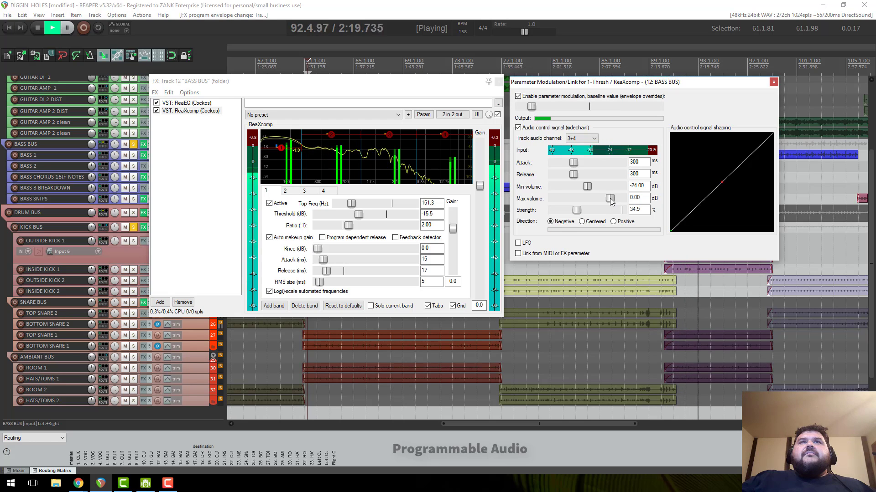
left_click(281, 153)
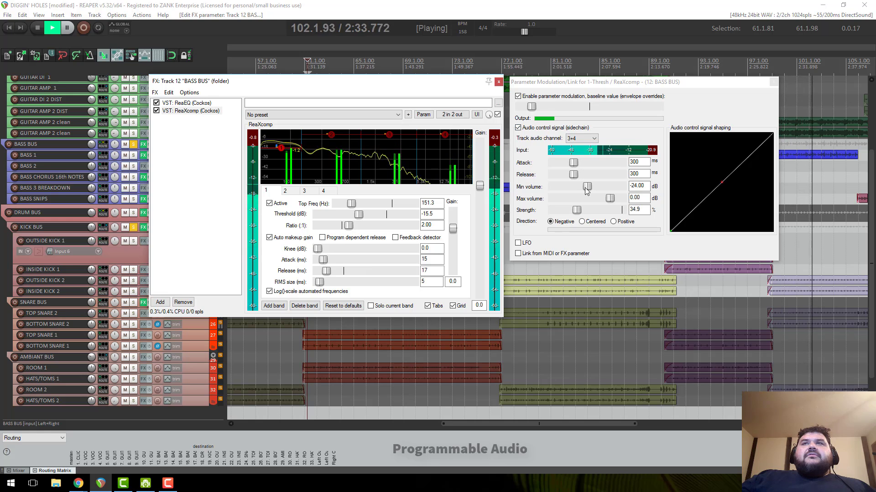
left_click_drag(587, 187, 604, 212)
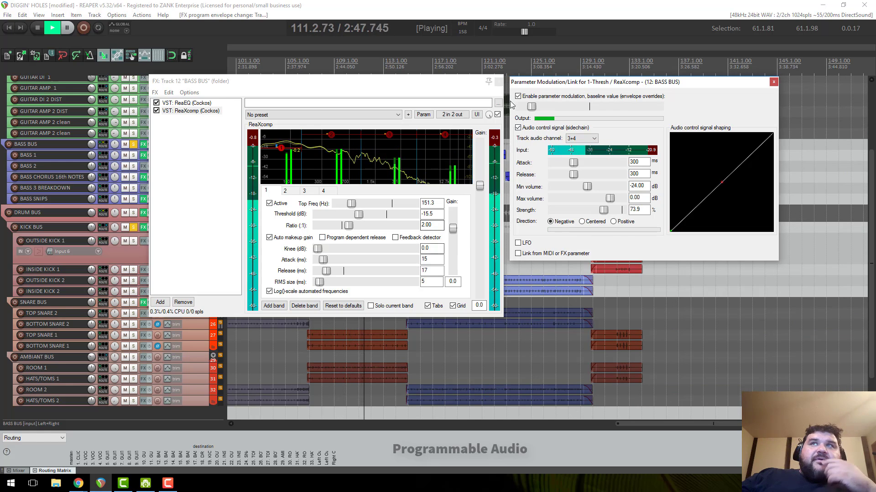
left_click(454, 86)
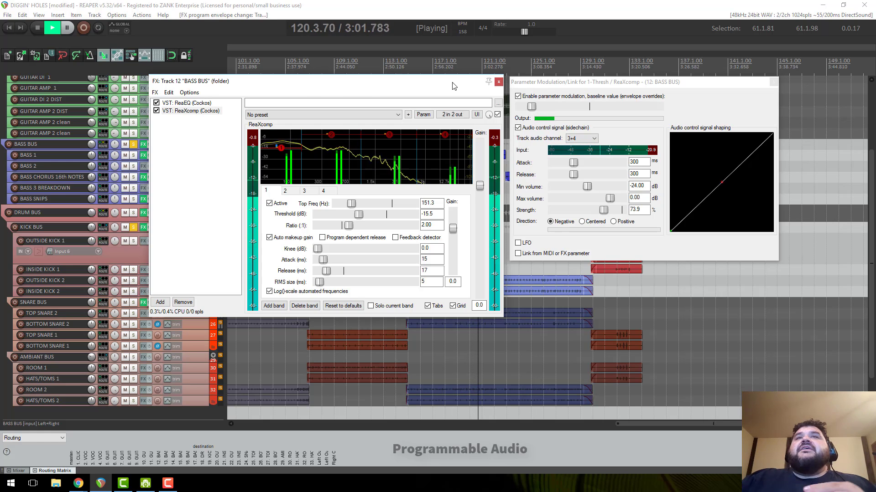
- Reset ReaXcomp band 1's release to its default 149 ms and shorten the band's attack to 13 ms
double_click(328, 271)
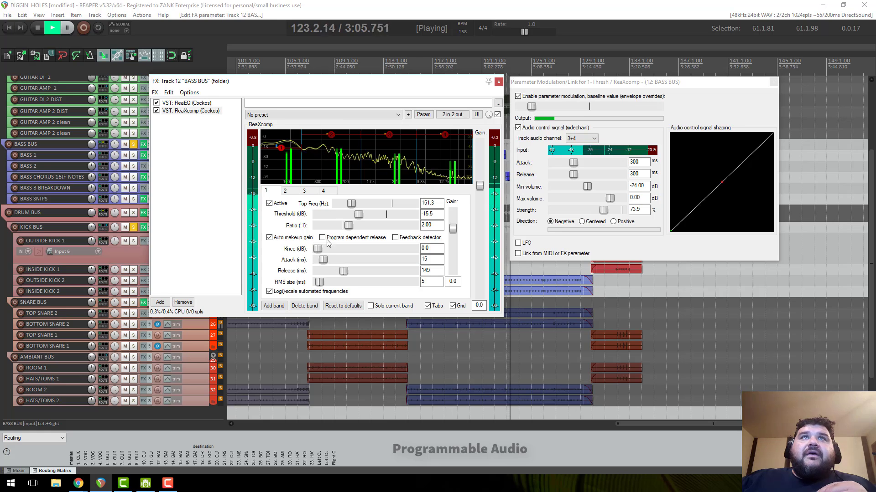
left_click(357, 118)
left_click(358, 116)
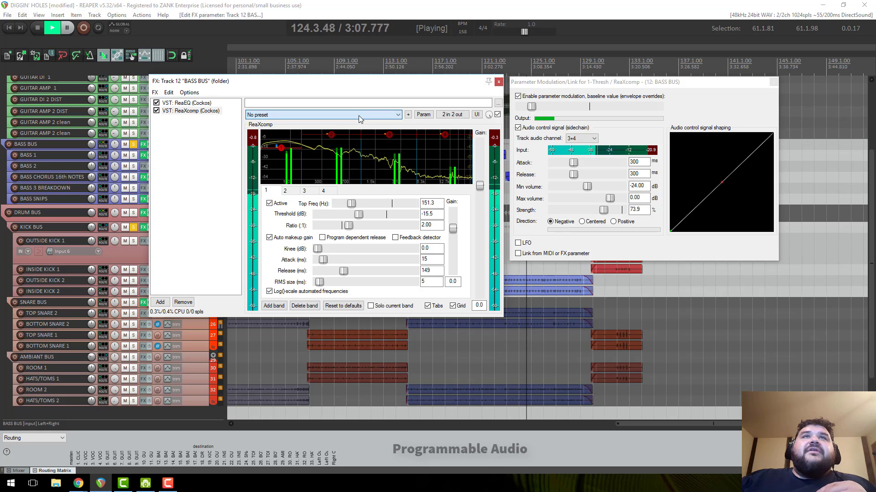
mouse_move(325, 259)
left_mouse_down()
mouse_move(338, 259)
mouse_move(323, 260)
left_mouse_up()
- Arrange the BASS BUS effects window and the threshold modulation window side by side, and restart playback
left_click(648, 86)
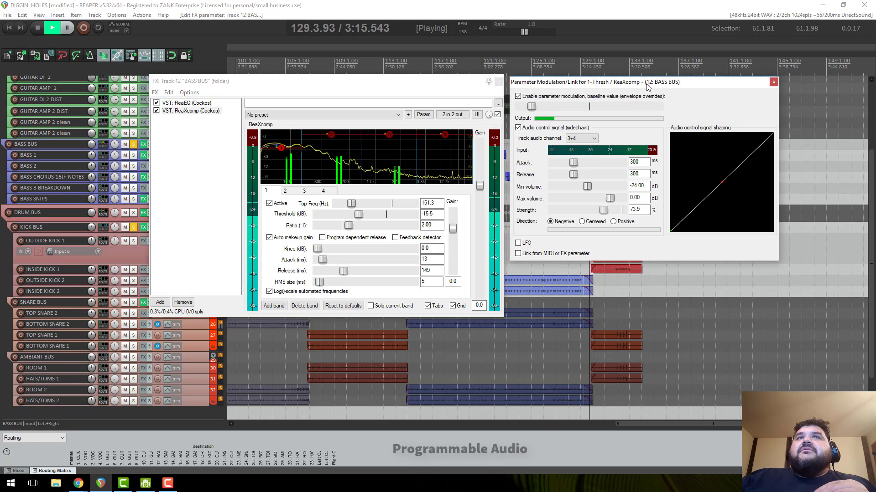
left_click_drag(648, 87, 636, 87)
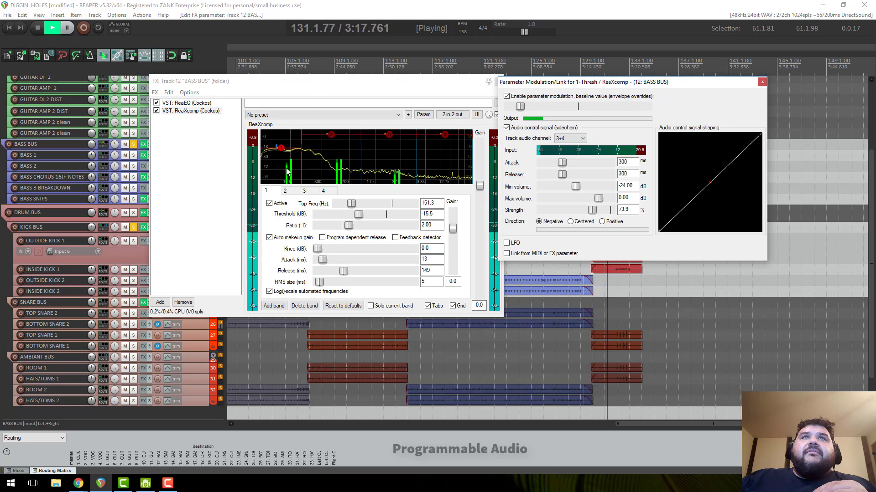
left_click_drag(326, 82, 192, 61)
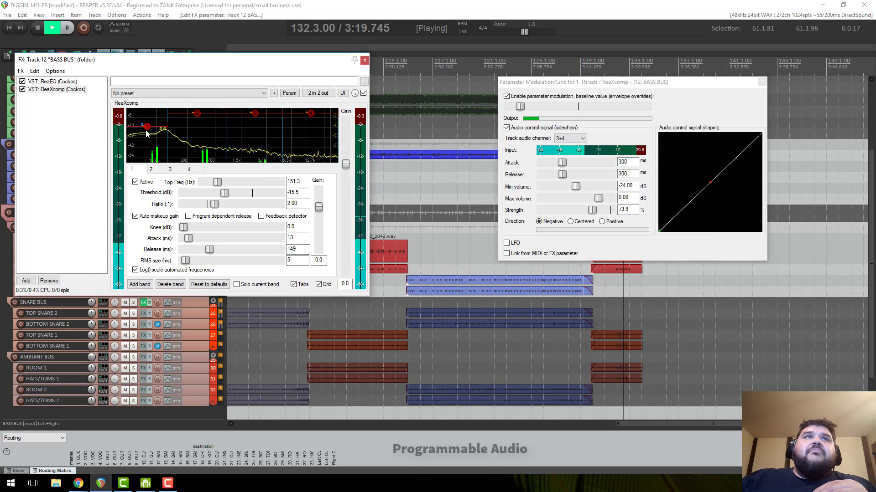
left_click_drag(592, 82, 487, 57)
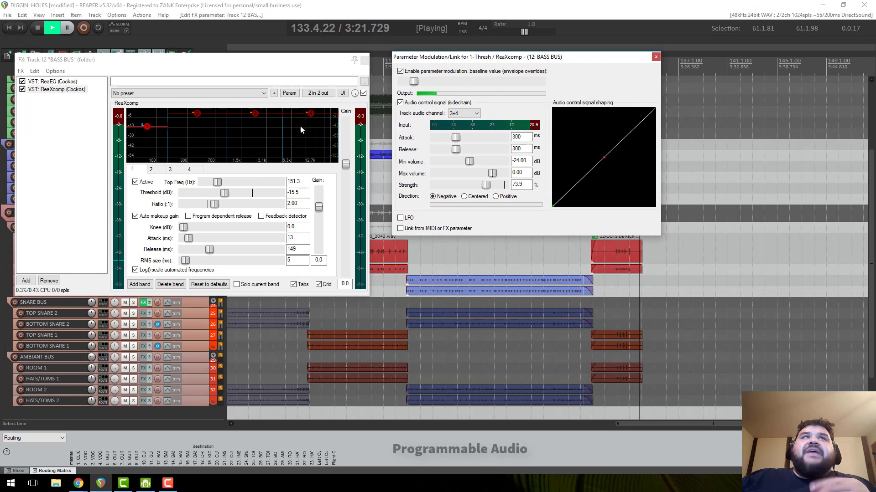
key("space")
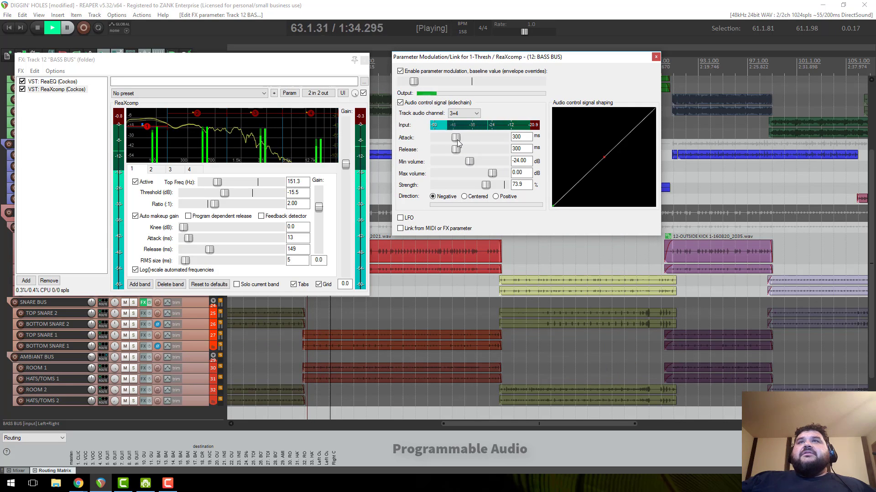
- Set the threshold modulation's attack to 8 ms, strength to 9.9% and release to 54 ms during playback
left_click_drag(444, 143, 438, 143)
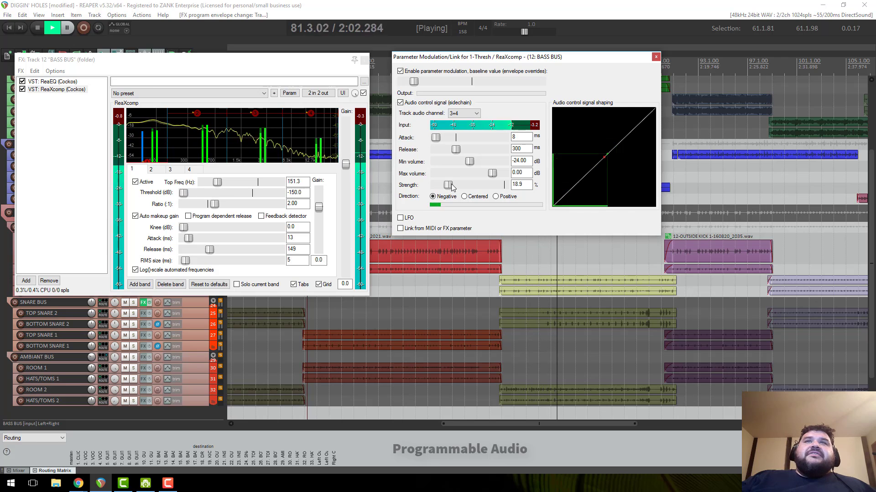
left_click_drag(448, 186, 439, 186)
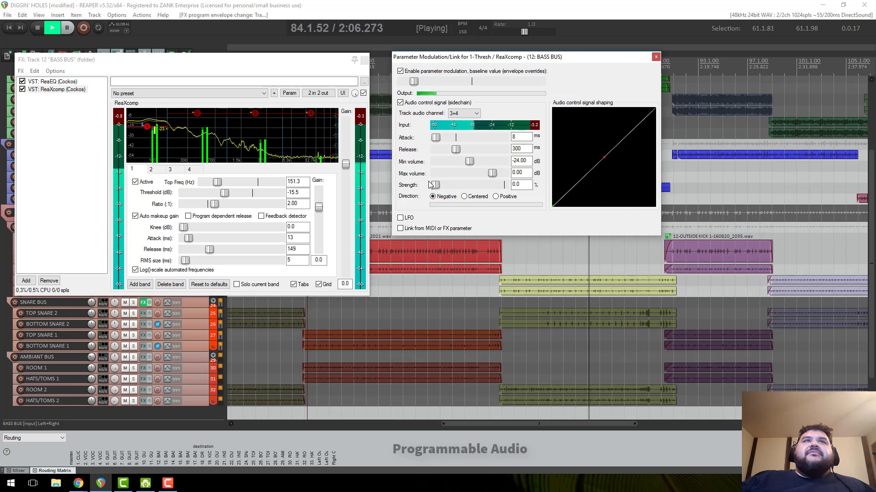
left_click_drag(437, 187, 441, 188)
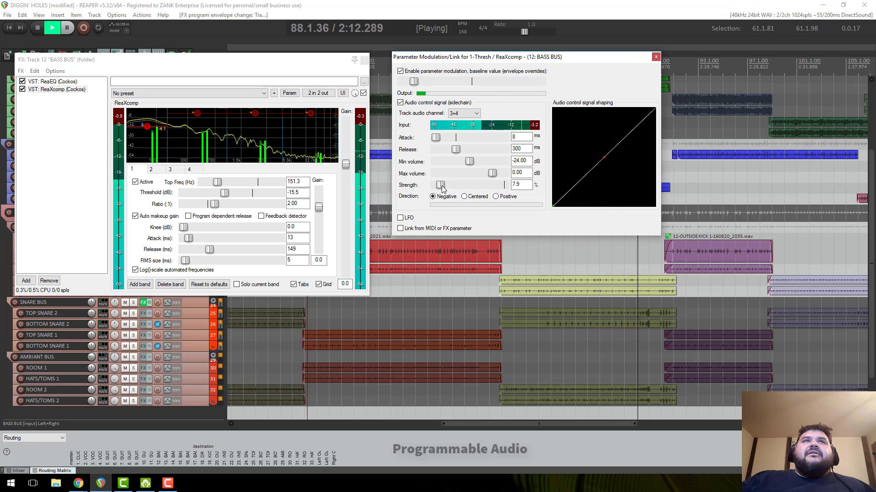
left_click_drag(444, 189, 445, 187)
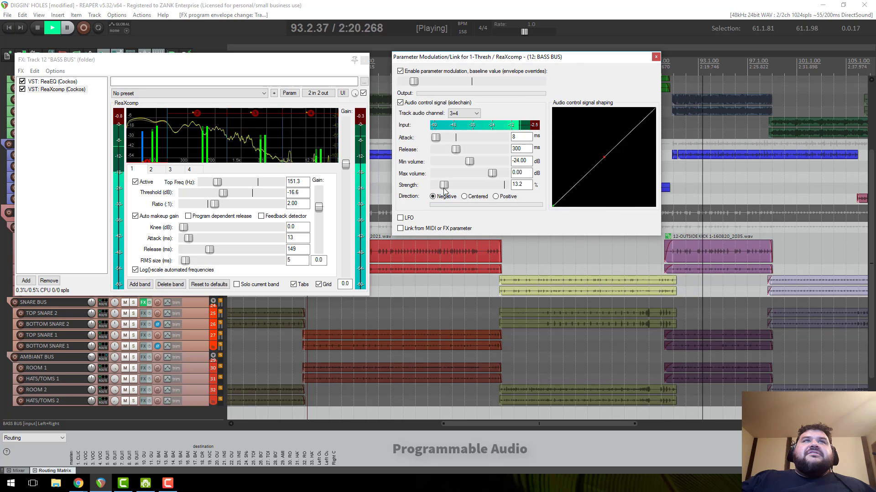
left_click_drag(444, 188, 442, 188)
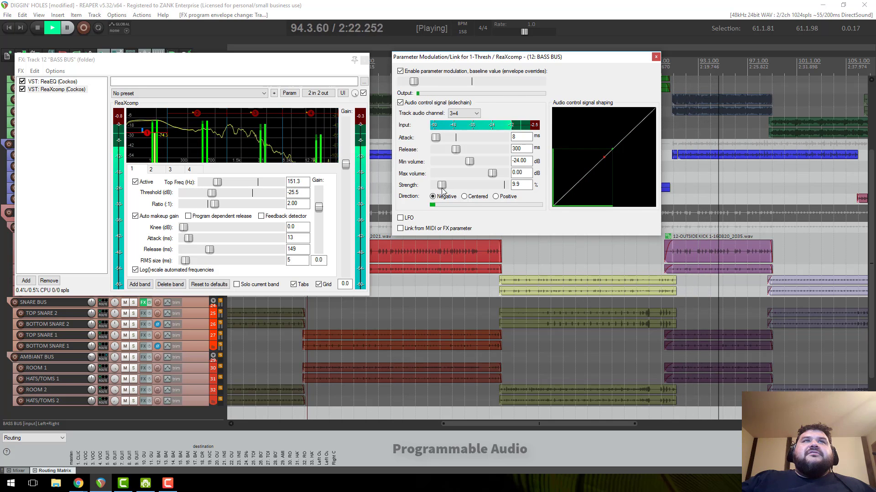
left_click_drag(455, 150, 438, 151)
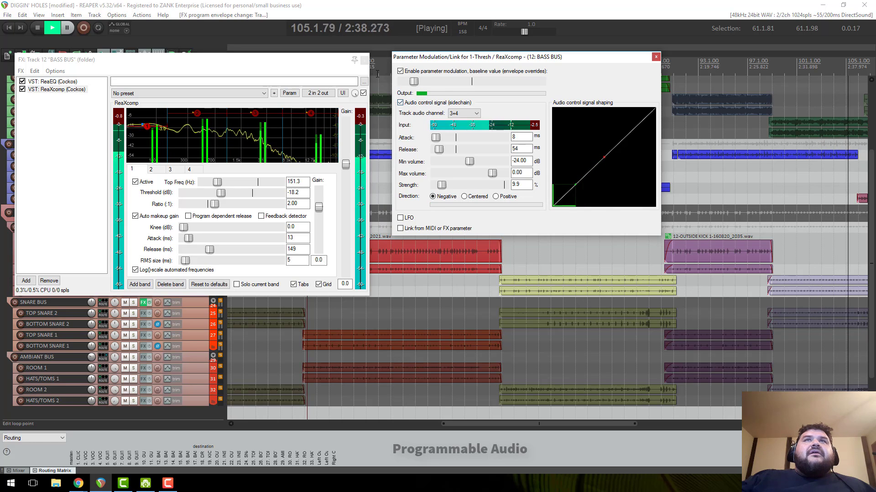
- Compare the ReaEQ and ReaXcomp displays during playback, closing the threshold modulation window and moving the effects window aside
left_click(52, 81)
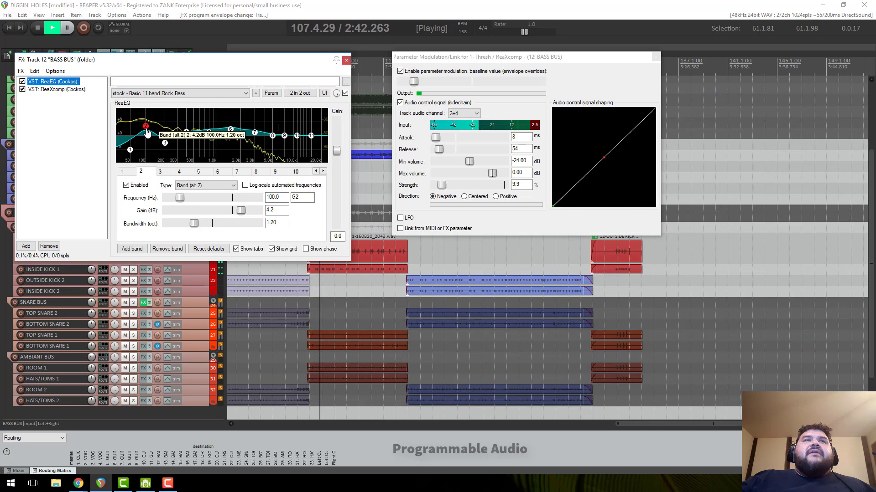
left_click(57, 89)
left_click(52, 82)
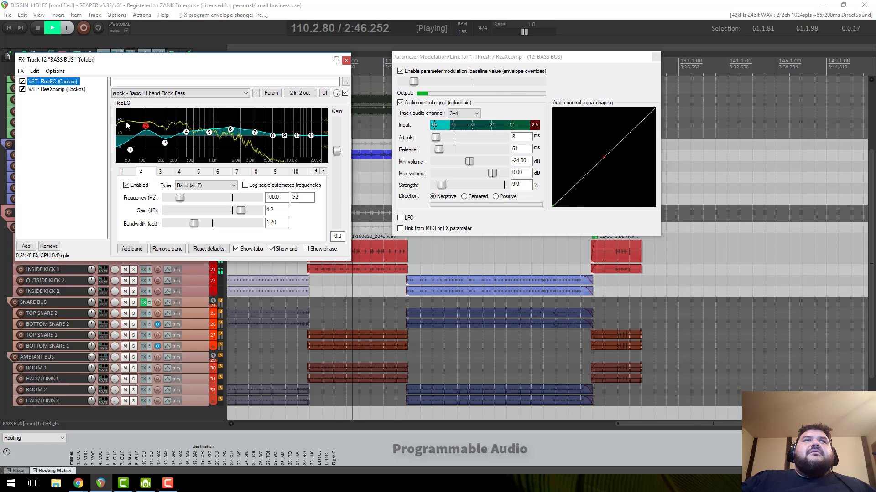
left_click(656, 57)
left_click_drag(206, 63, 603, 79)
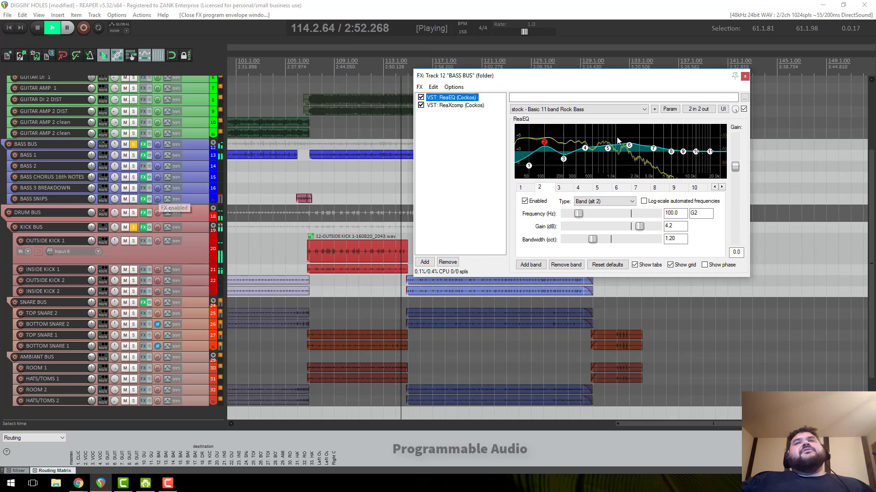
left_click(450, 105)
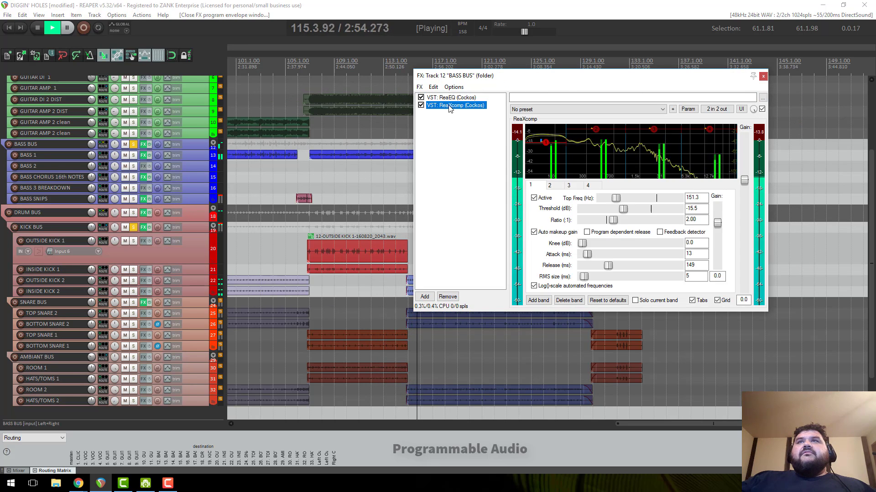
- Review the parameter modulation of ReaEQ band 2's gain while the EQ curve moves, and stop playback
left_click(451, 98)
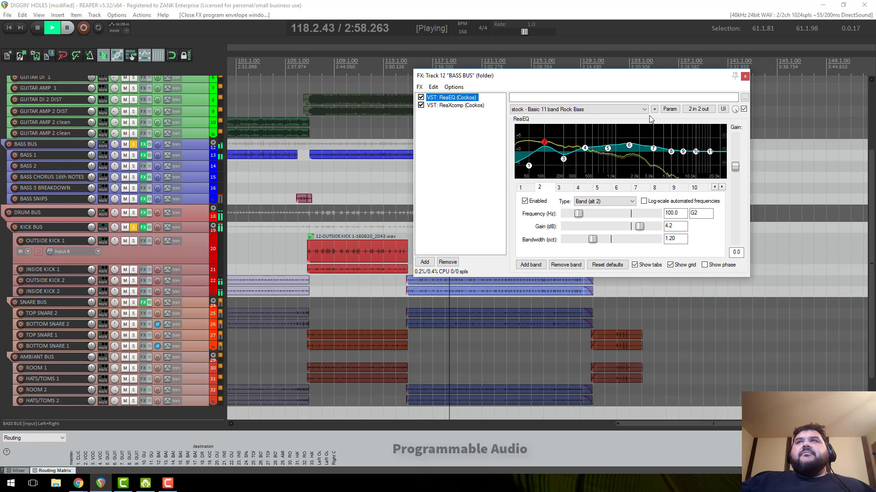
left_click(669, 109)
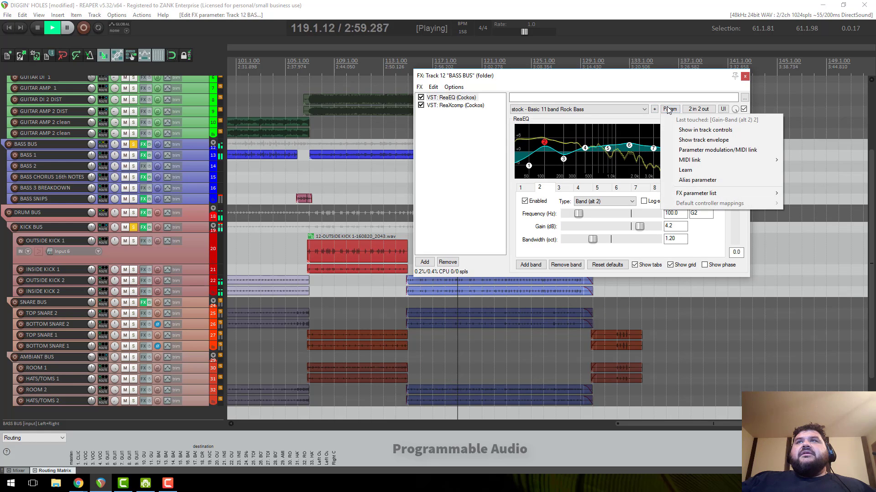
left_click(691, 150)
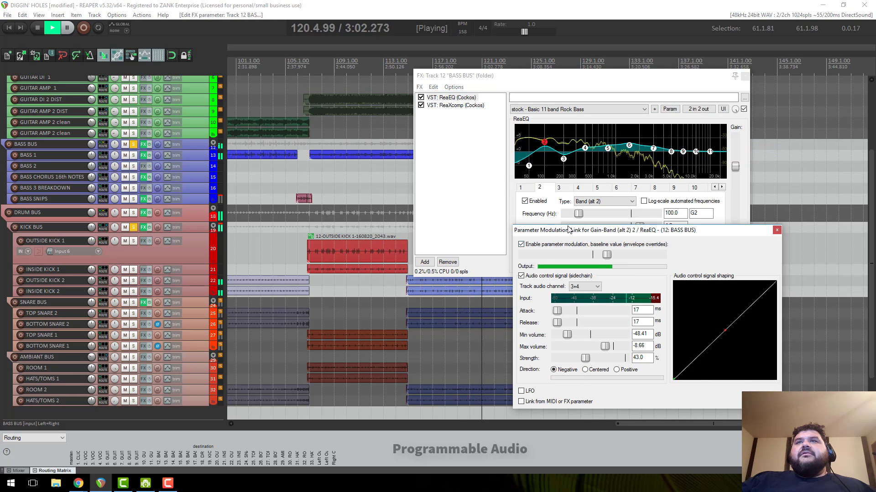
left_click_drag(569, 229, 544, 142)
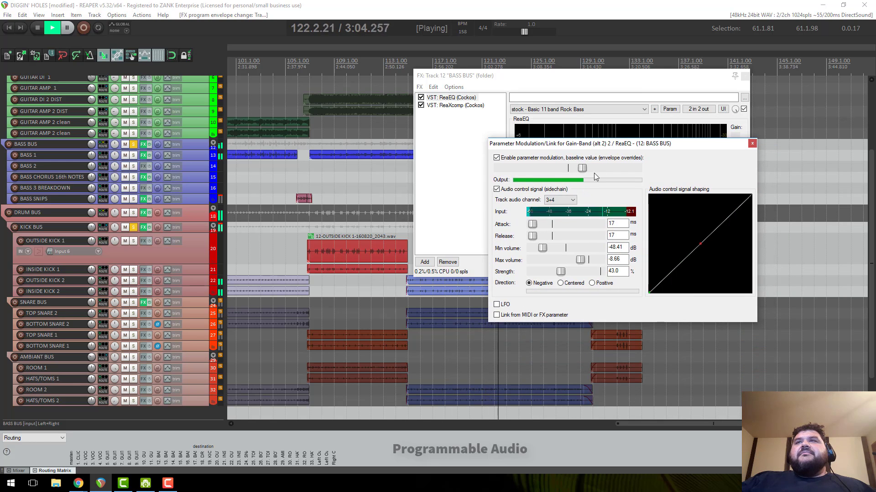
left_click_drag(605, 144, 611, 232)
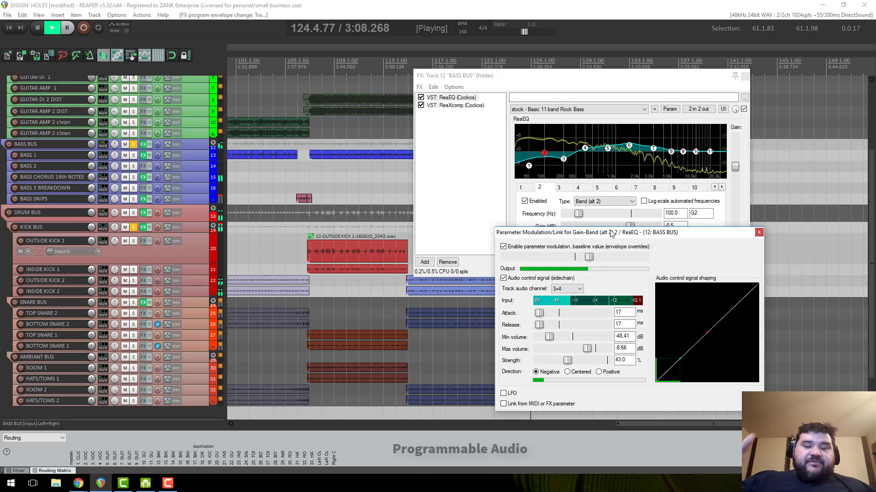
left_click(760, 234)
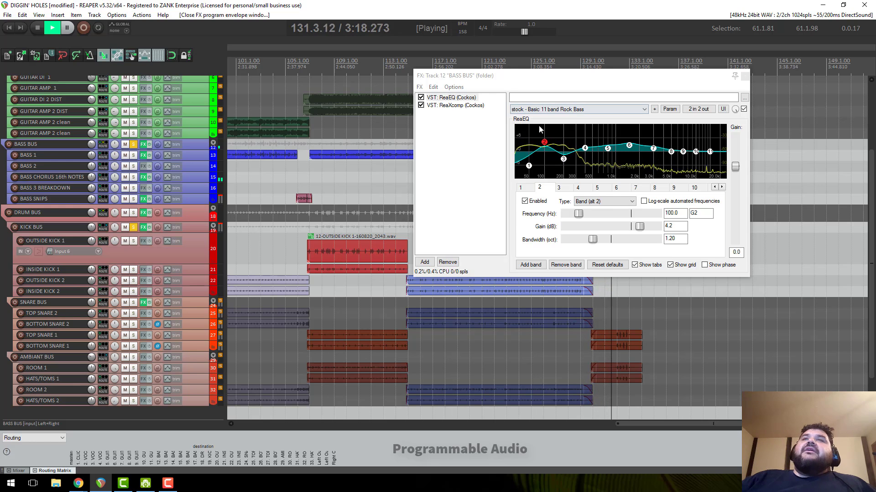
key("space")
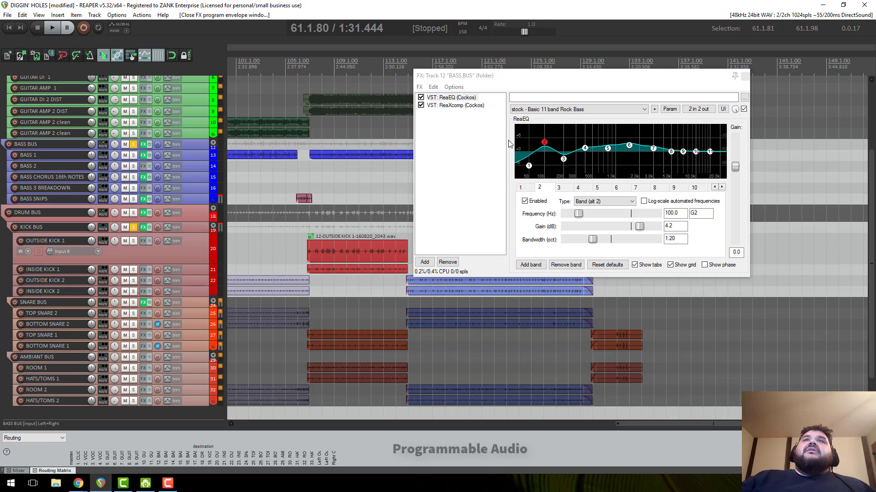
- Reopen the parameter modulation of ReaXcomp band 1's threshold beside the effects window and observe it during playback
left_click(459, 106)
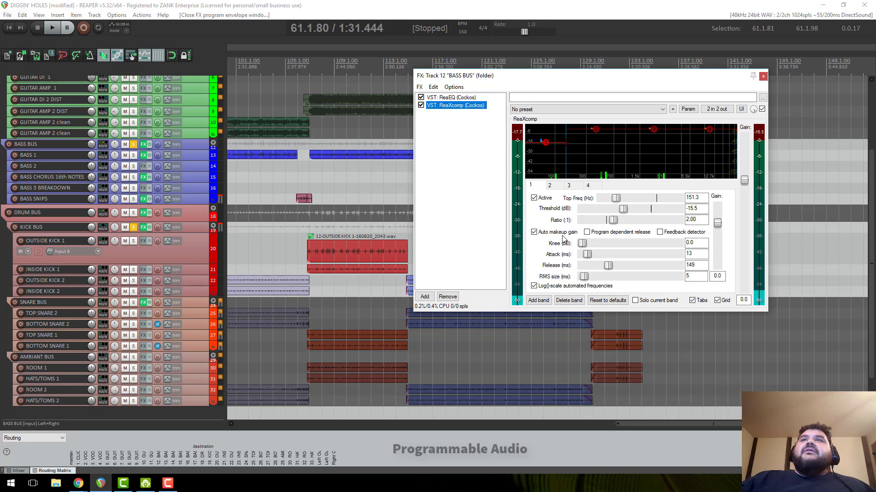
left_click(688, 109)
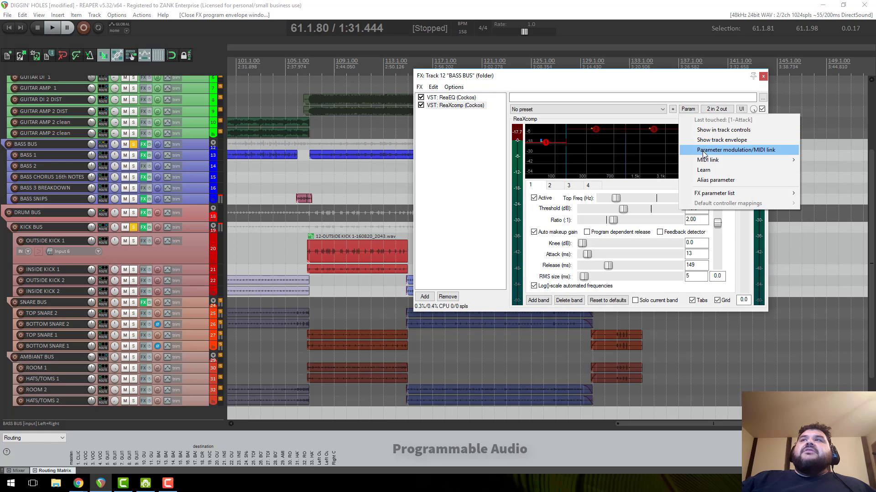
left_click(547, 145)
left_click_drag(547, 145, 547, 144)
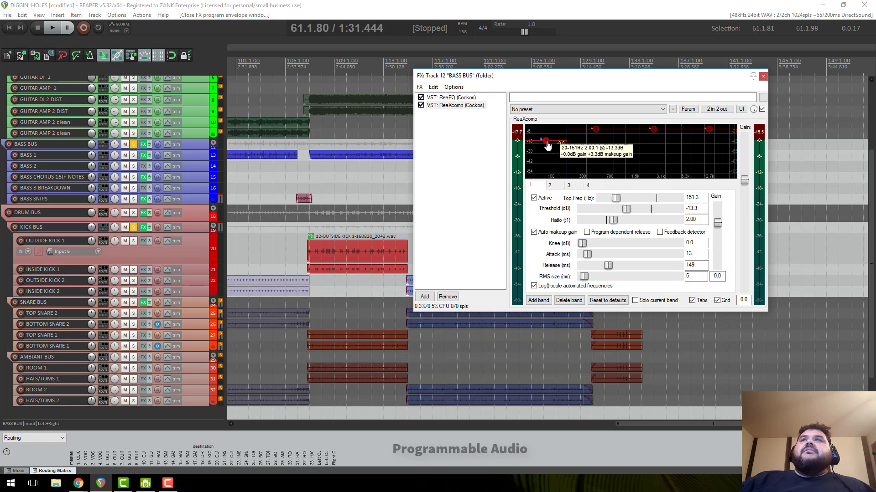
left_click(687, 109)
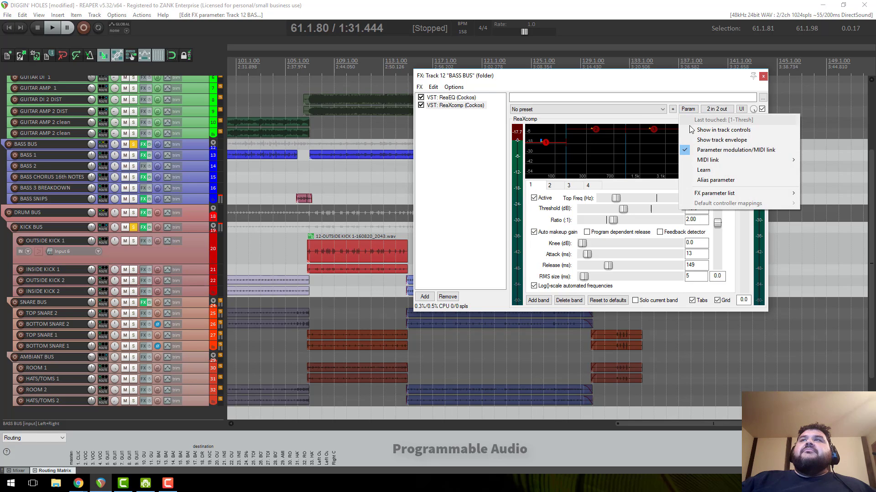
left_click(704, 150)
left_click_drag(524, 67, 273, 80)
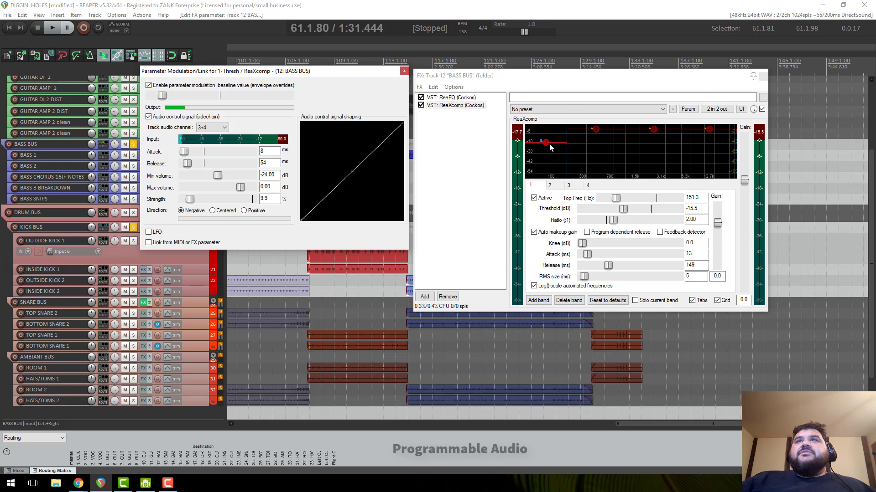
key("space")
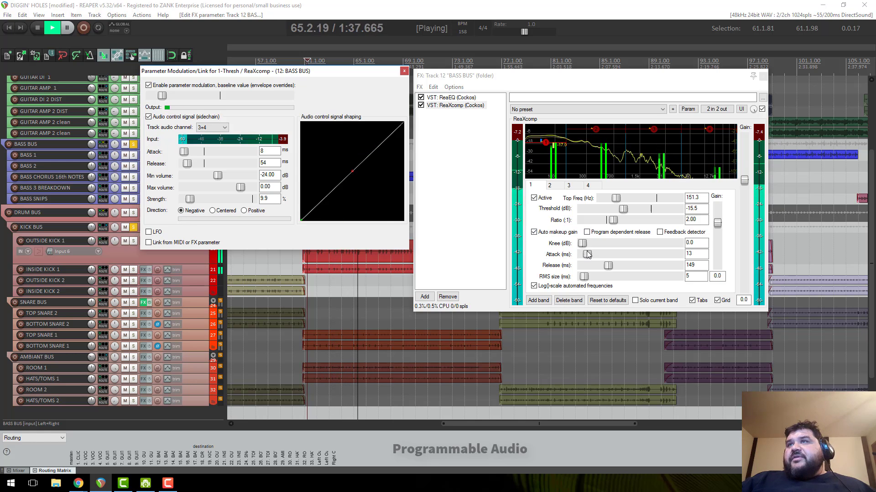
- Close the modulation and effects windows, and unsolo the KICK BUS and BASS BUS tracks before stopping playback
left_click(404, 72)
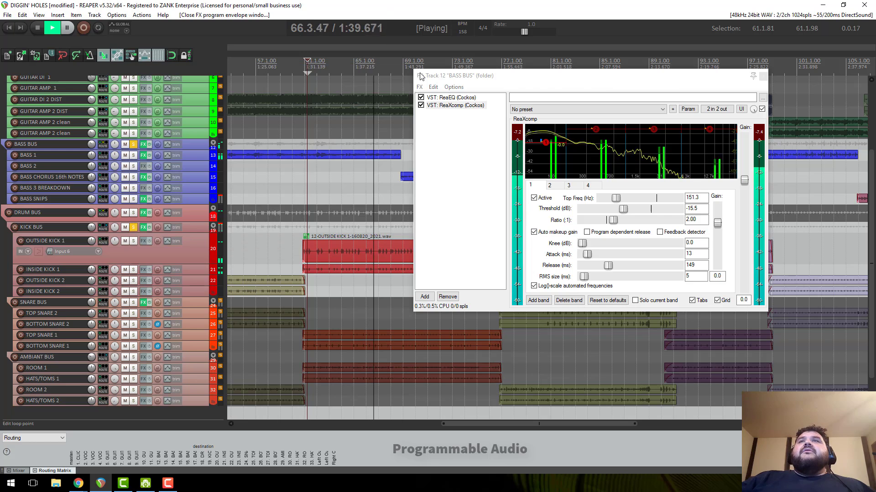
left_click(763, 76)
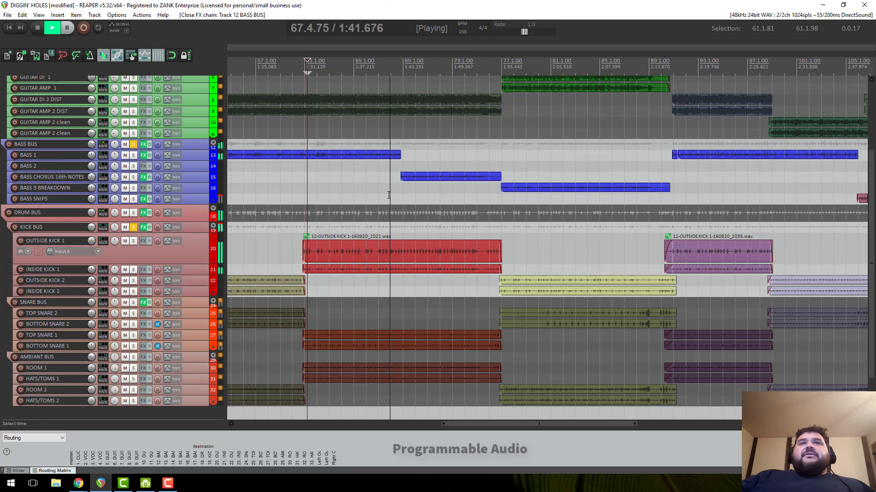
scroll(391, 195, "down", 2)
left_click(133, 227)
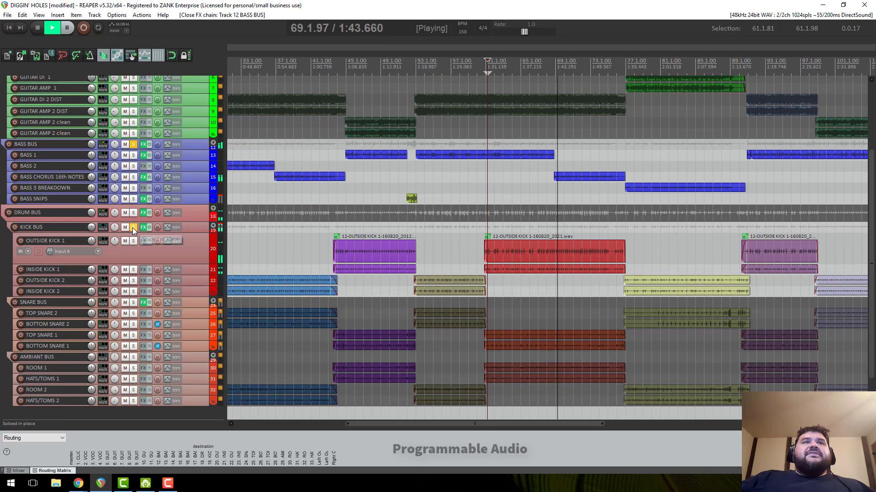
left_click(133, 144)
scroll(397, 135, "down", 3)
key("space")
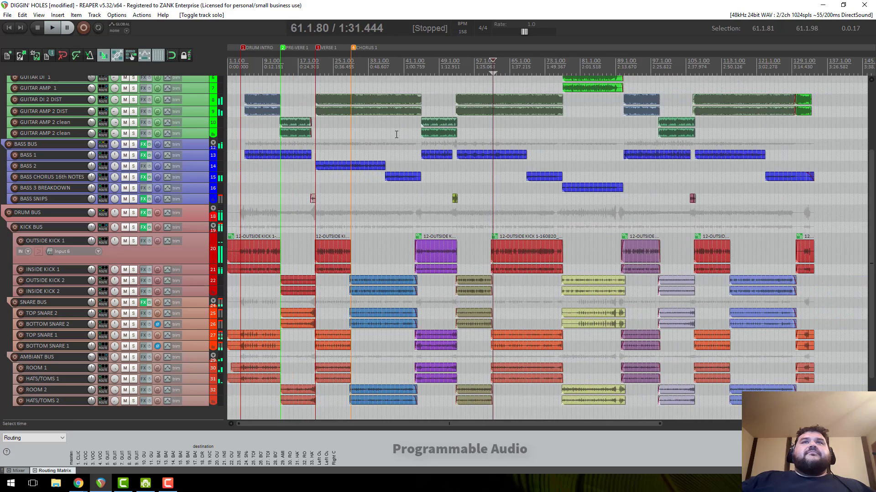
- Place the edit cursor near the song's start at 4.4.96 and listen to the full mix from there
scroll(342, 111, "down", 3)
scroll(176, 134, "up", 3)
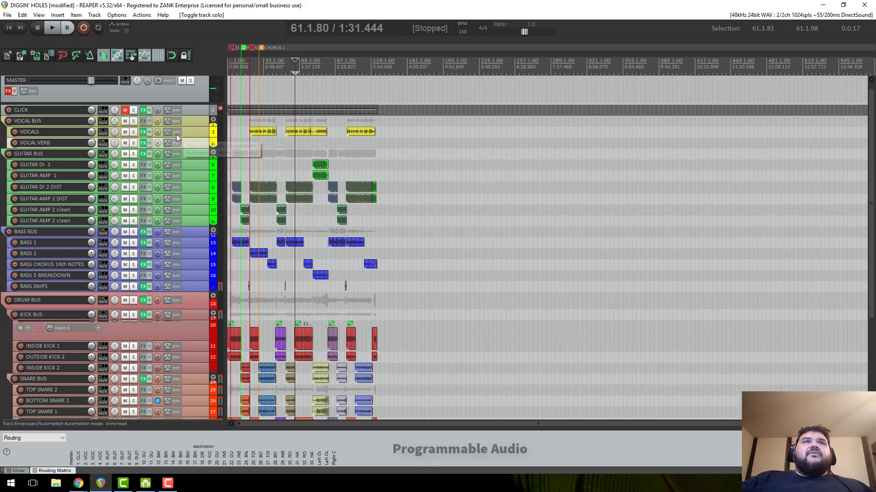
scroll(339, 190, "up", 6)
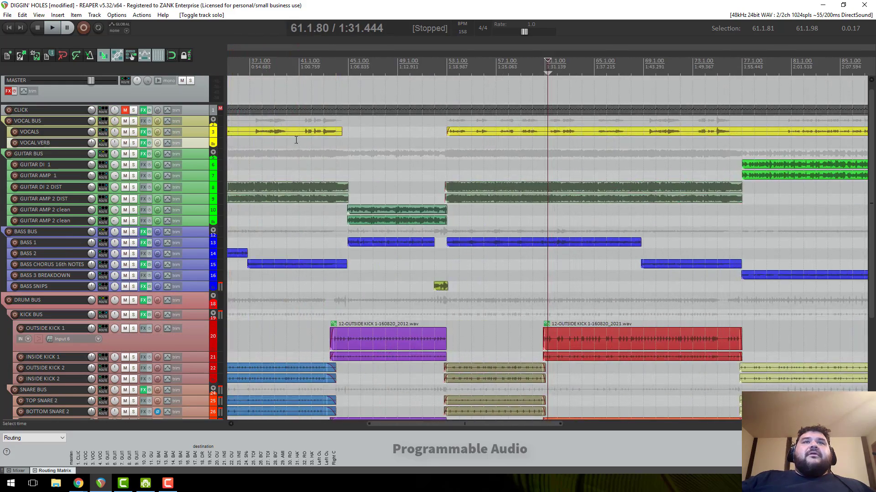
scroll(281, 131, "down", 2)
left_click(239, 67)
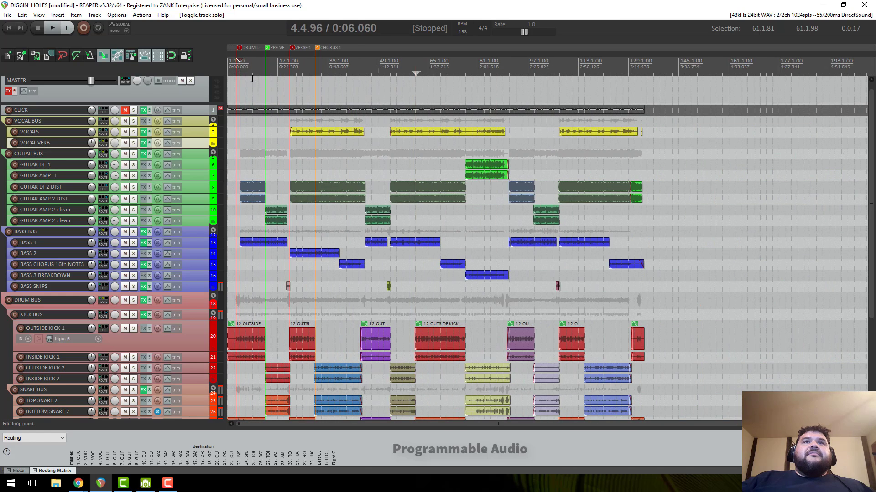
scroll(307, 164, "up", 4)
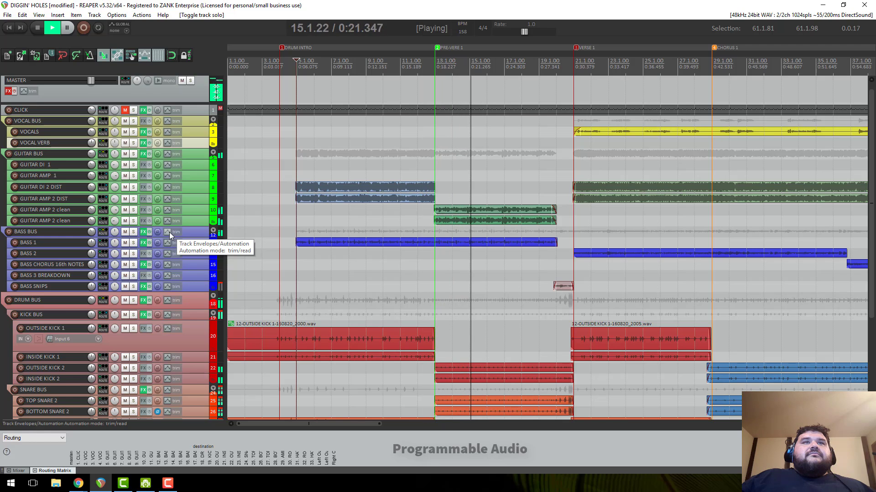
key("space")
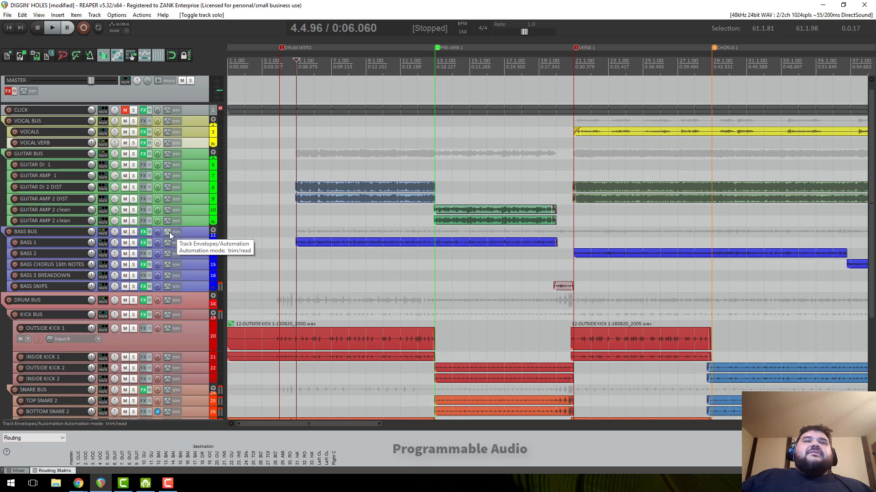